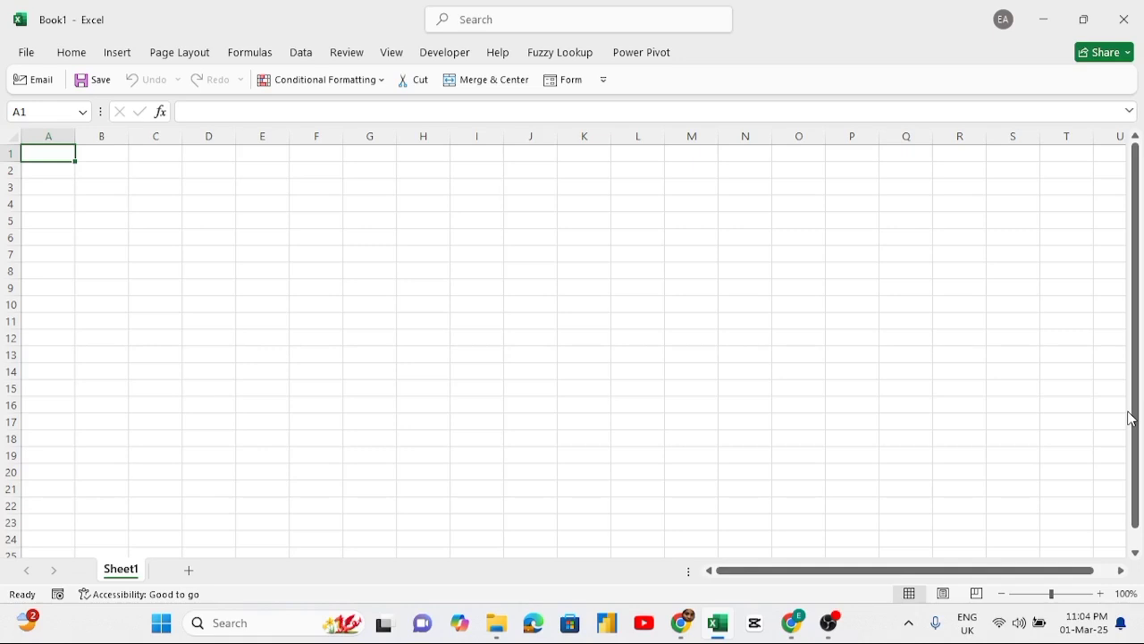
- Expand the collapsed ribbon and enter a person's first name in cell C5
key("ctrl+F1")
left_click(163, 299)
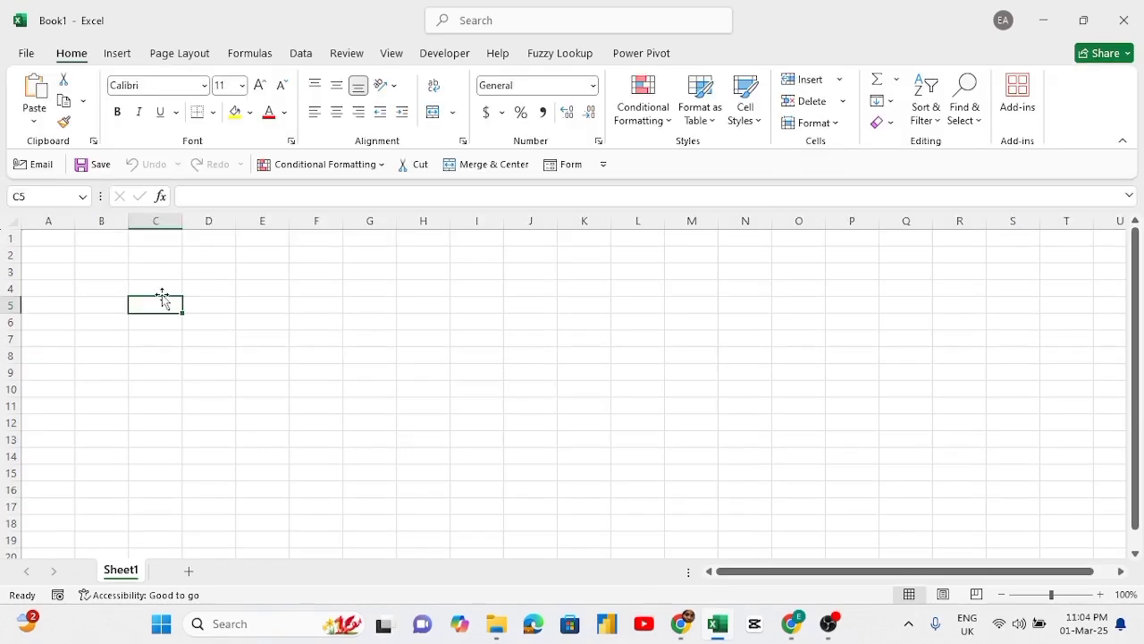
type("Ucgo")
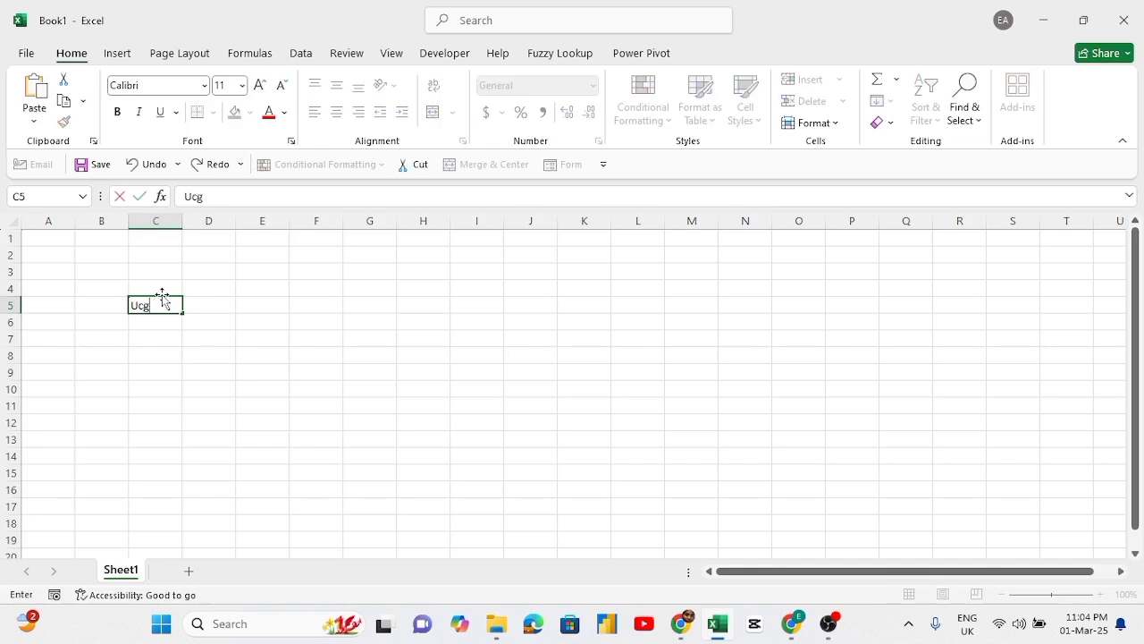
key("BackSpace")
key("BackSpace")
type("he")
key("Return")
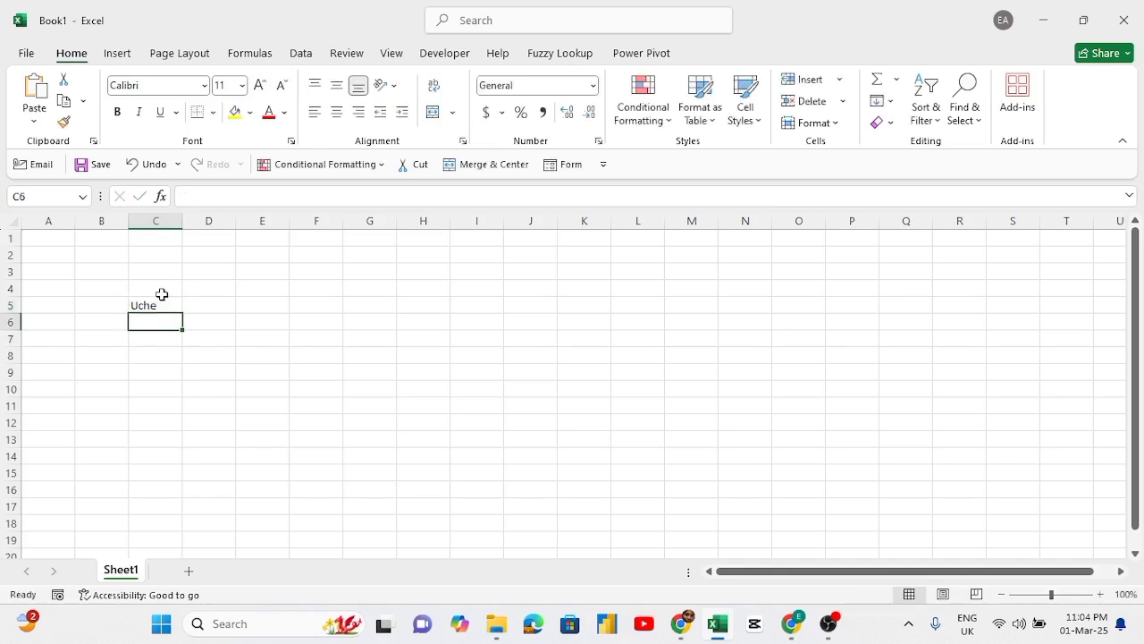
- Enter 17, 300% and 12% in cells C6 to C8
type("17")
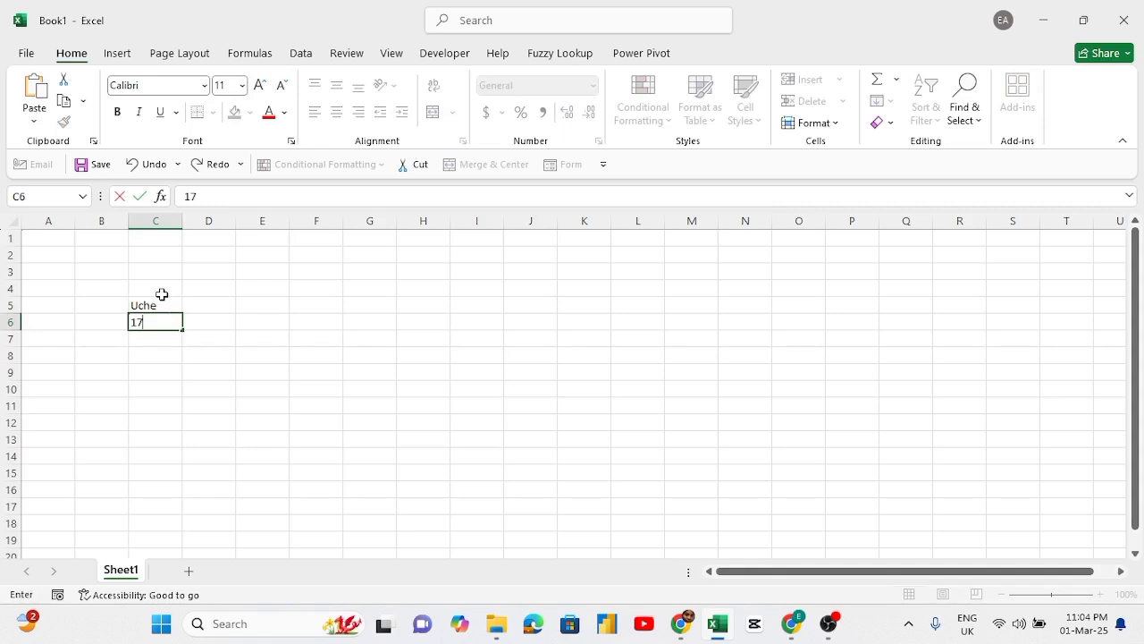
key("Return")
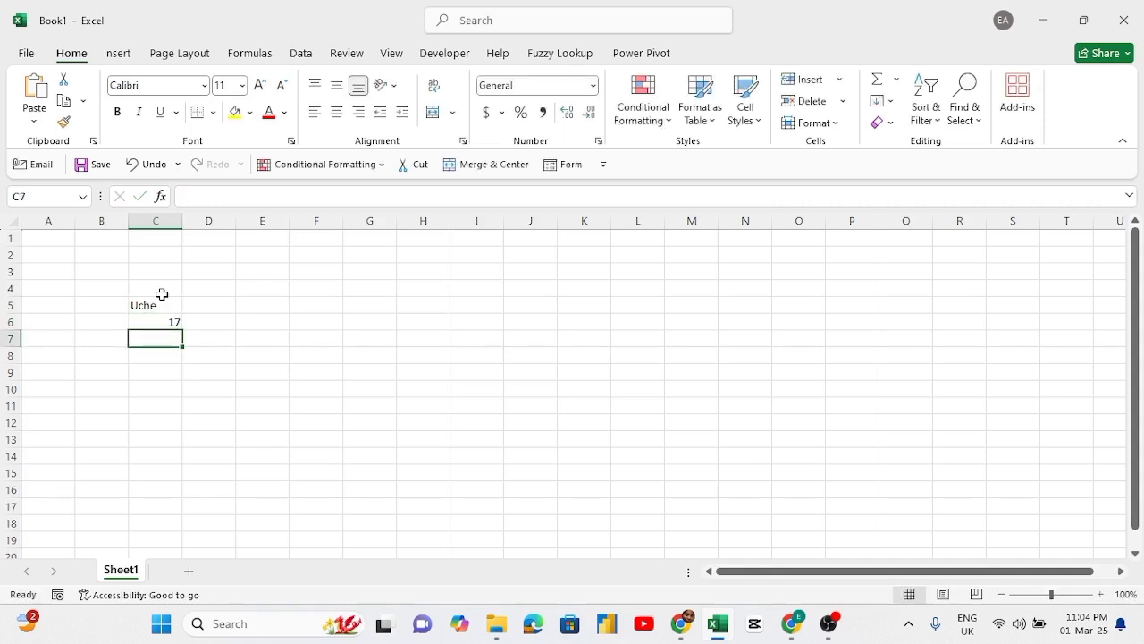
type("3.6")
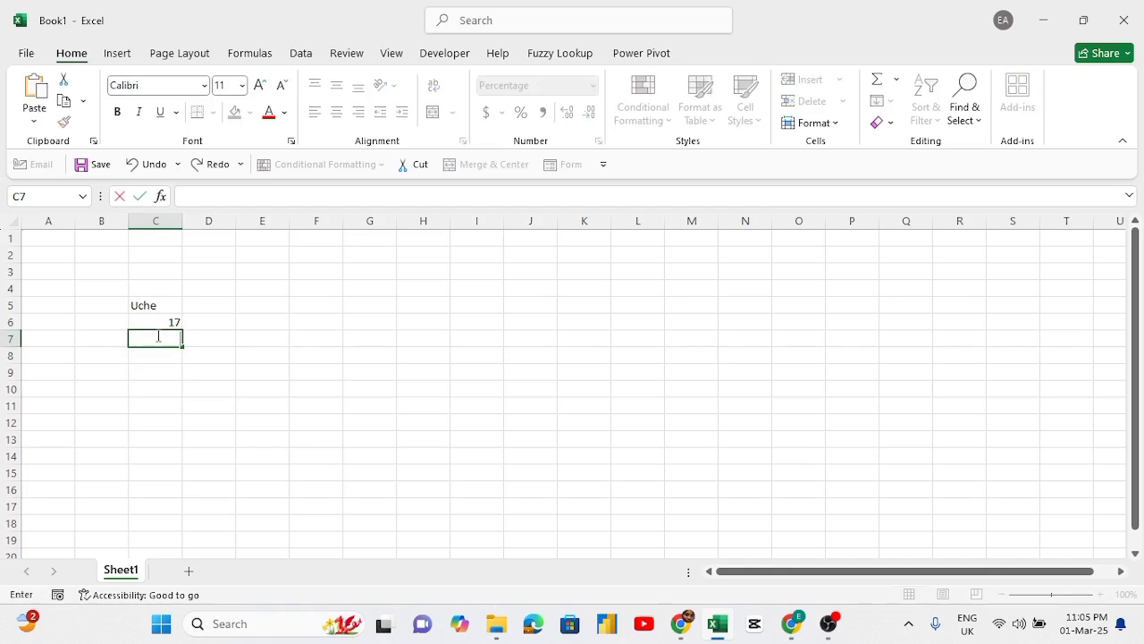
key("BackSpace")
type("10")
key("Return")
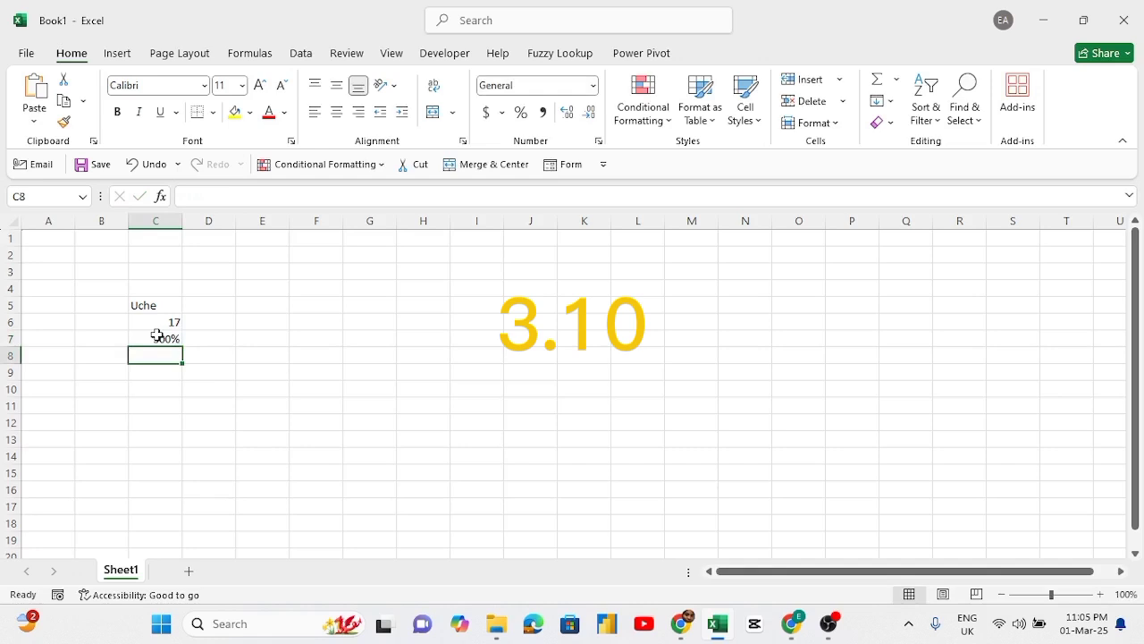
type("12%")
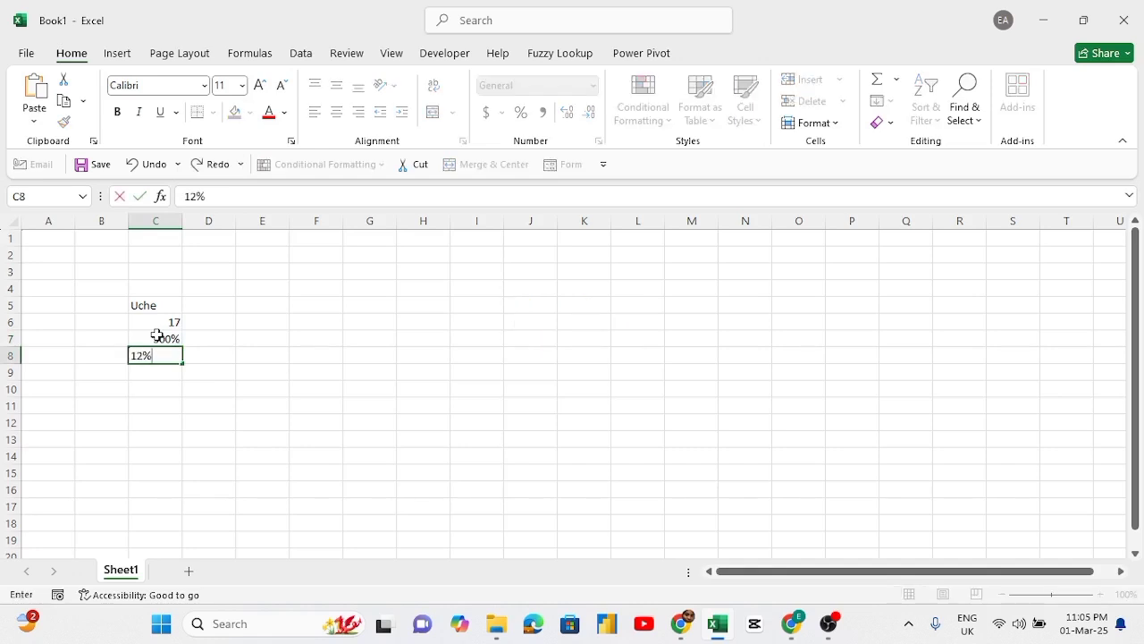
key("Return")
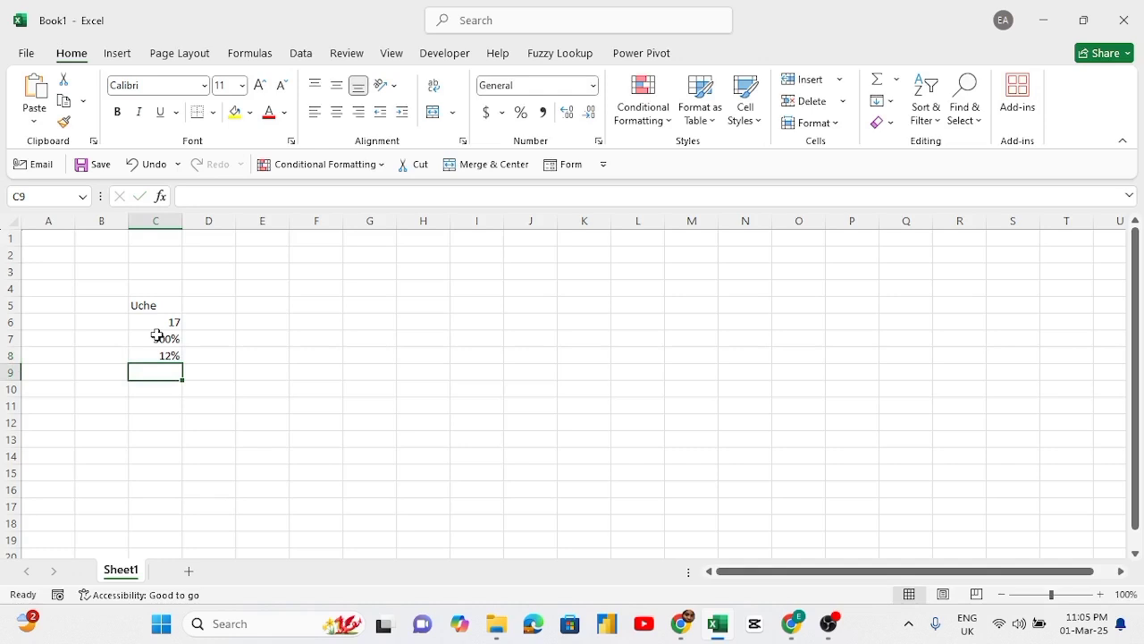
- Enter the file extensions .xlsx in cell C9 and .xls in cell C10
type(".")
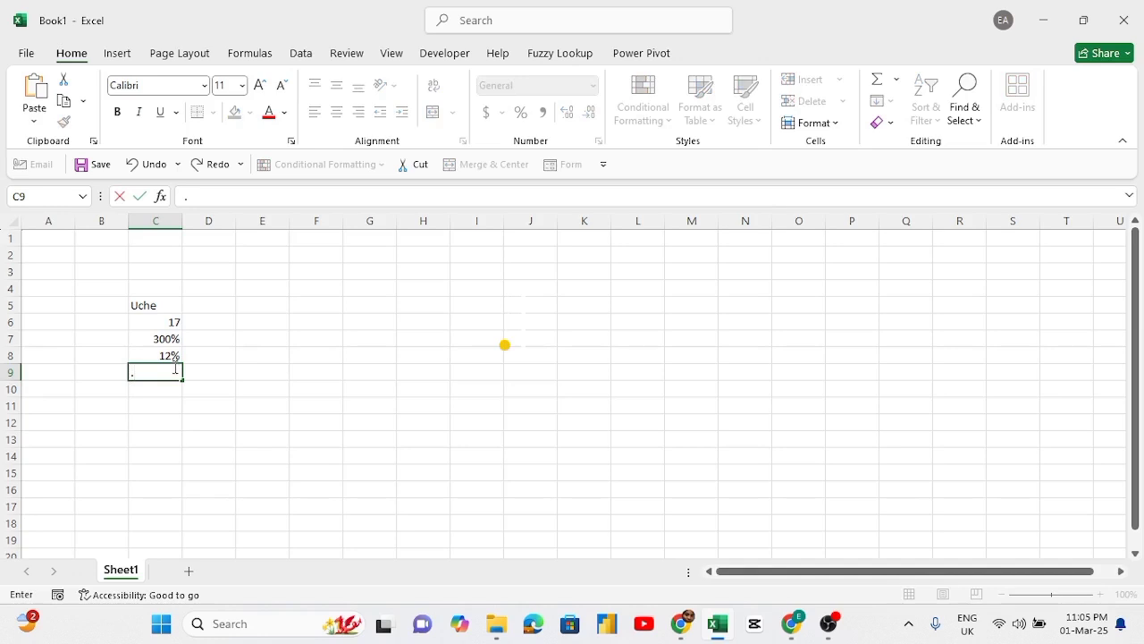
type("xl")
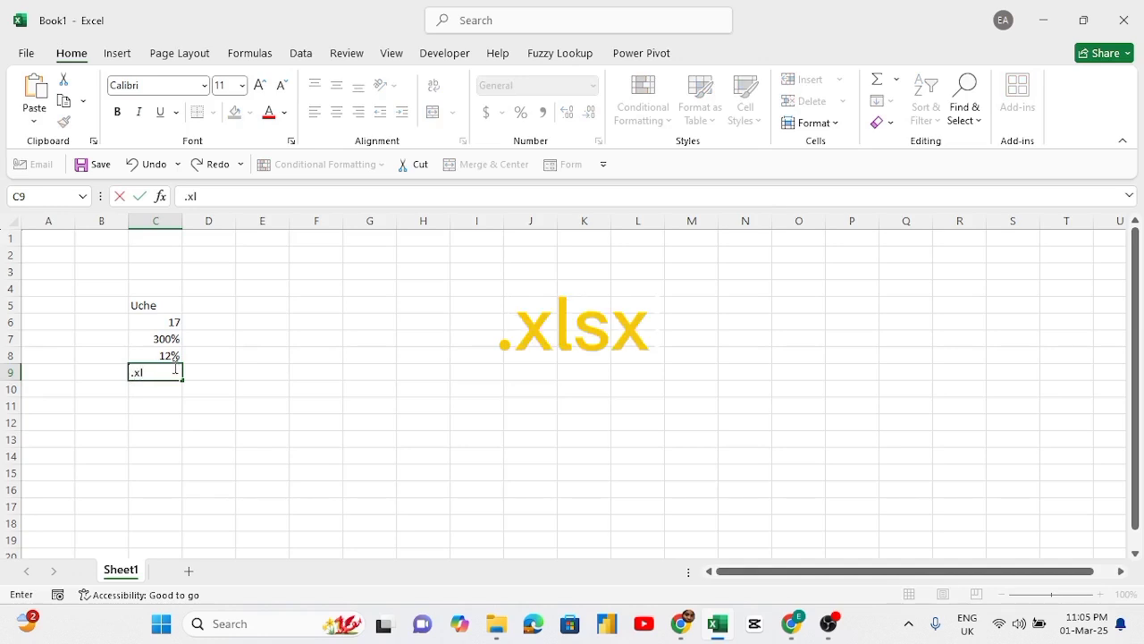
type("sx")
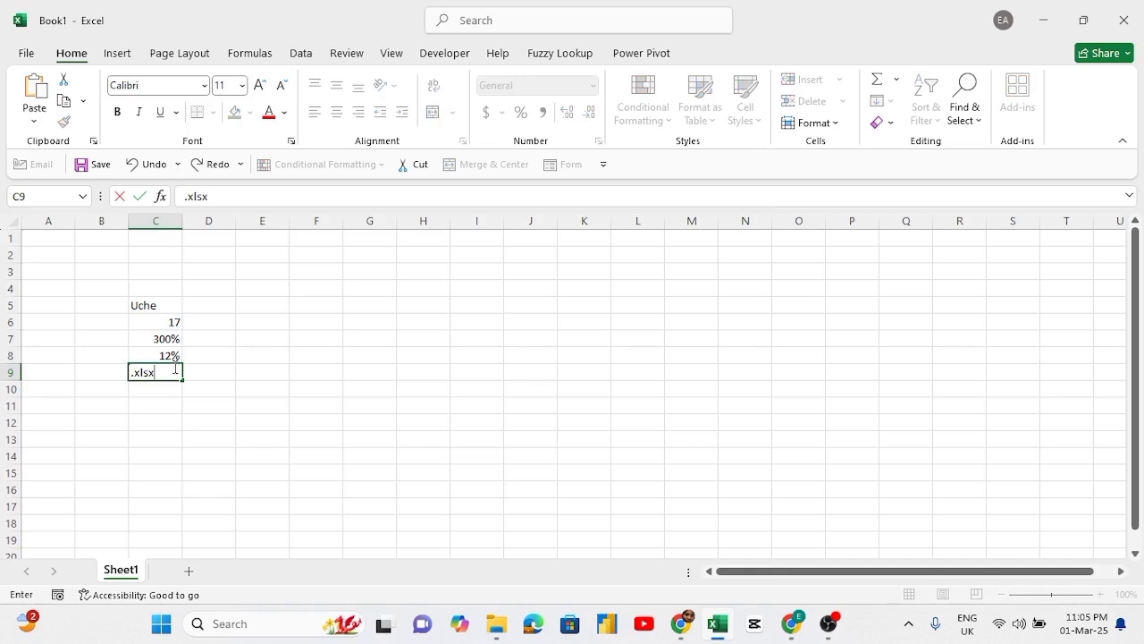
key("Return")
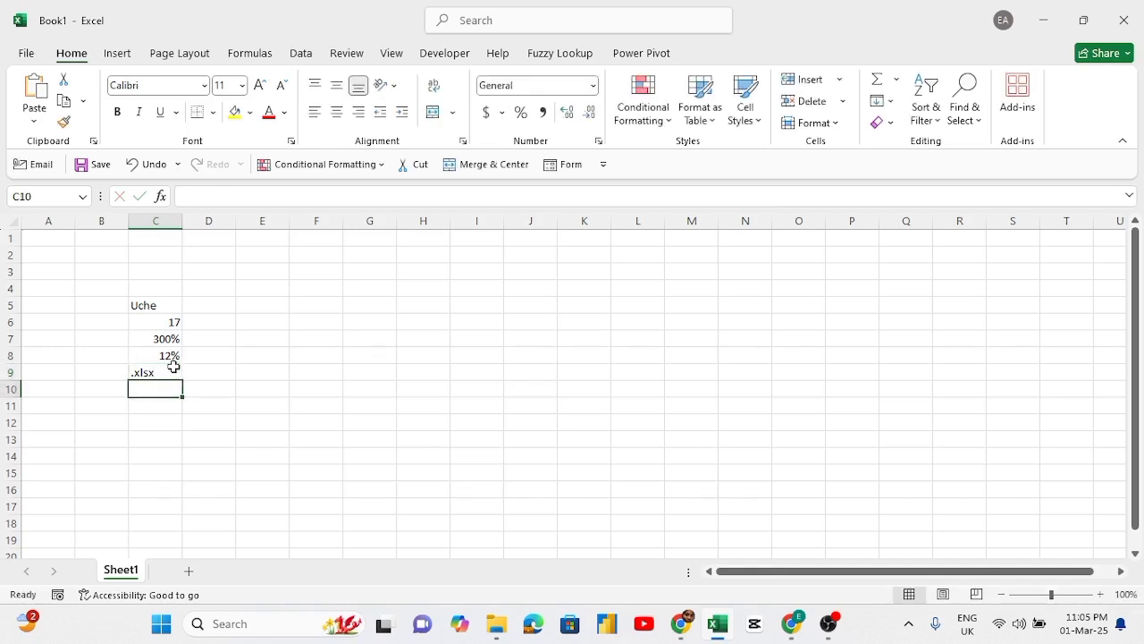
type(".x")
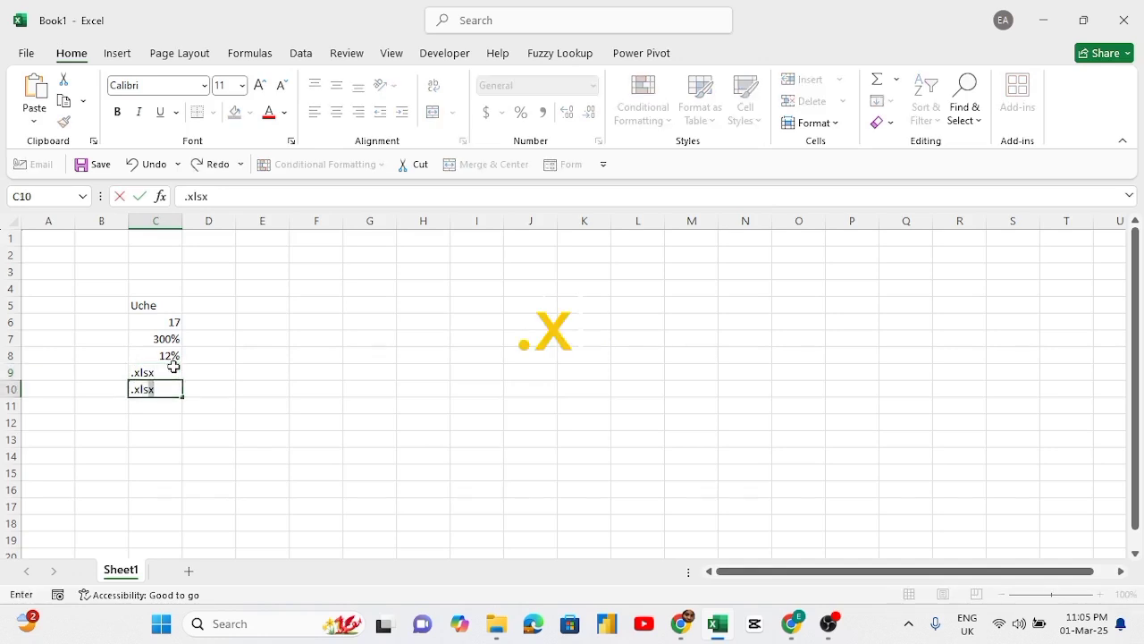
type("ls")
key("BackSpace")
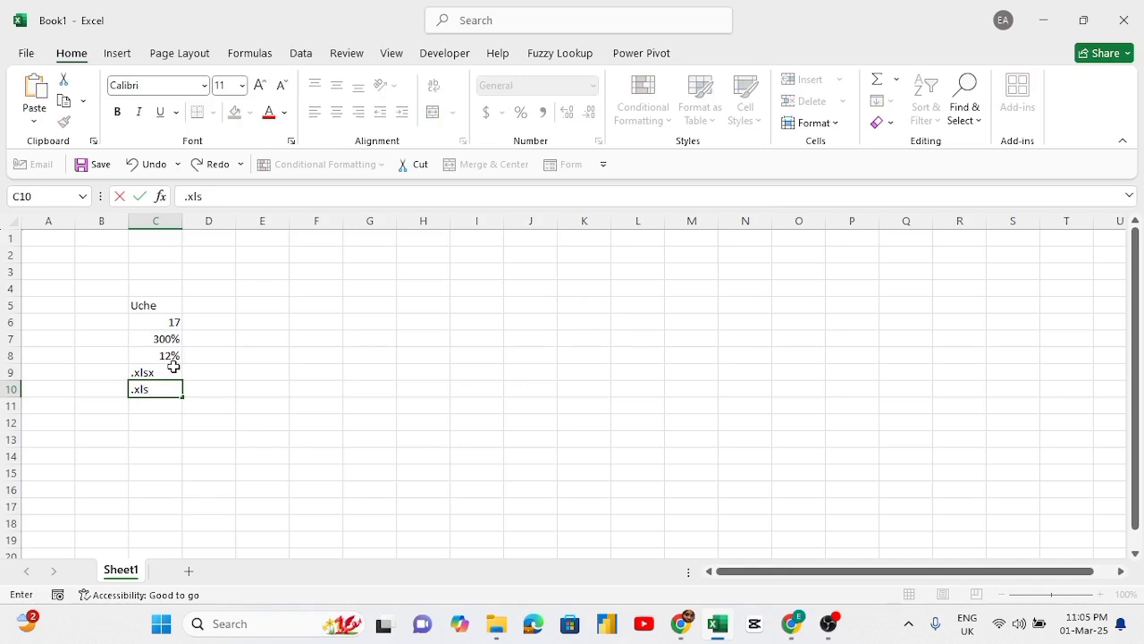
left_click(145, 242)
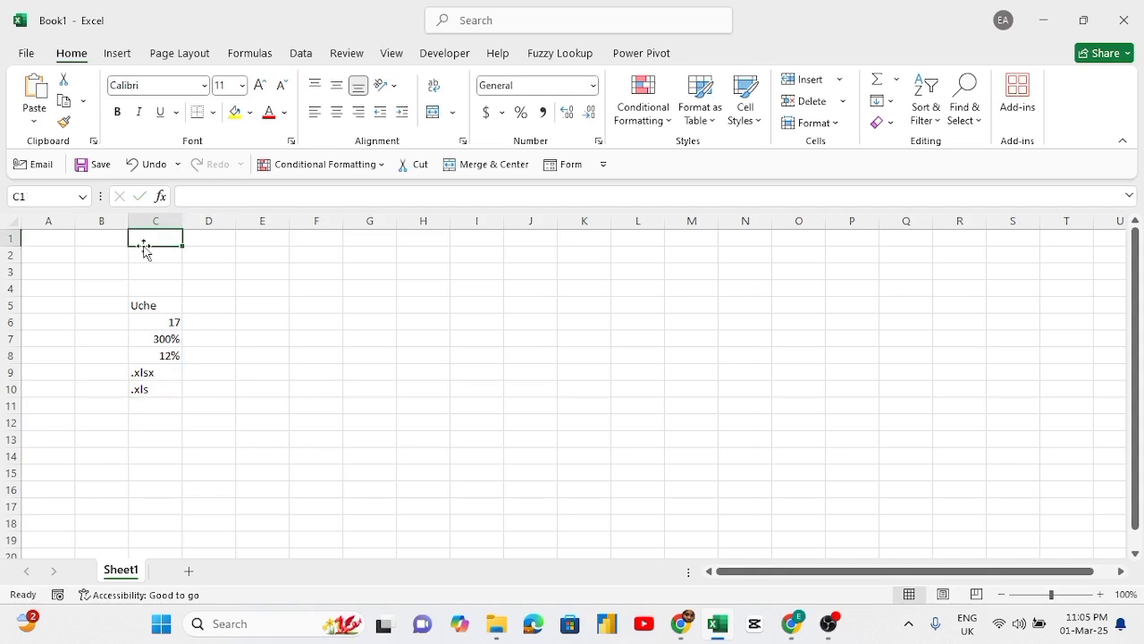
left_click(205, 238)
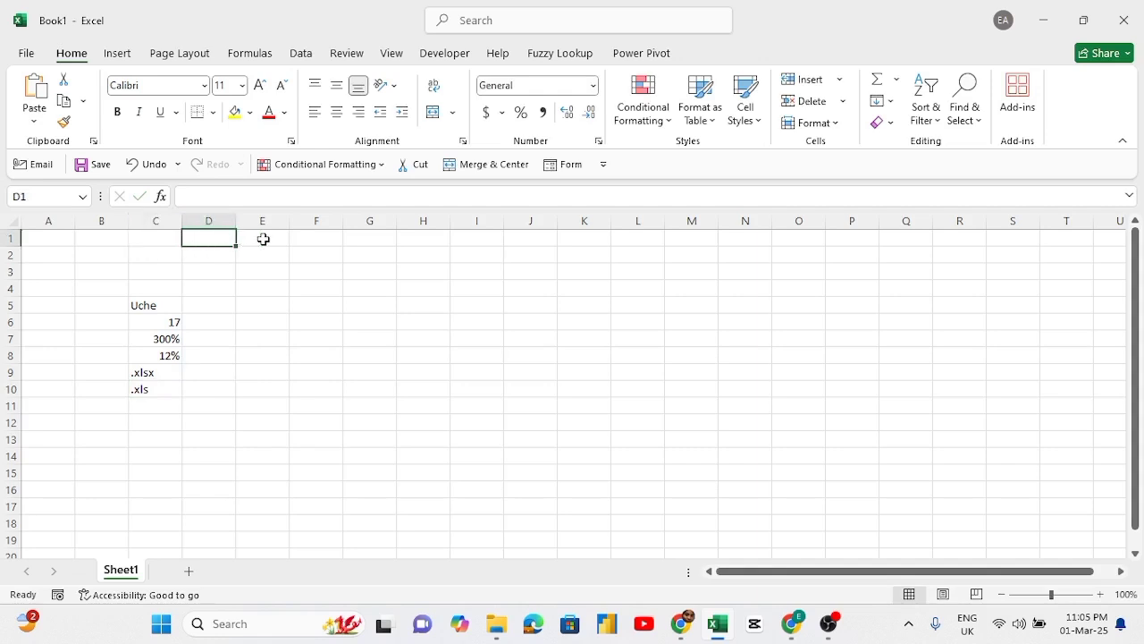
left_click(262, 239)
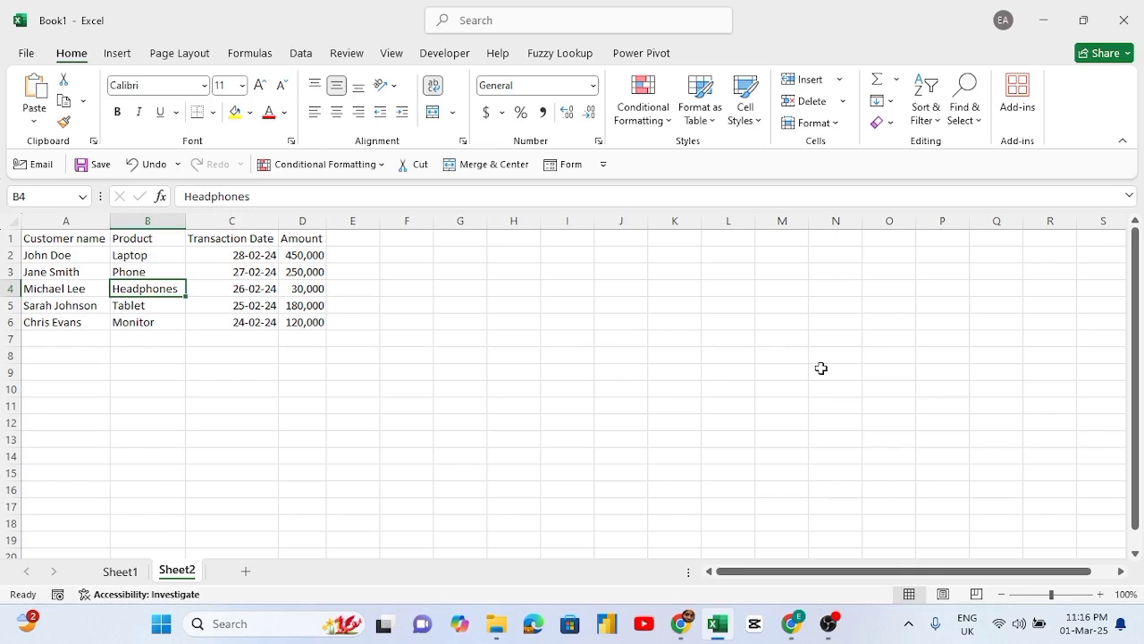
- Add a new worksheet and enter the headers Customer name, Product, Transaction Date and Amount in cells A1 to D1
left_click(246, 581)
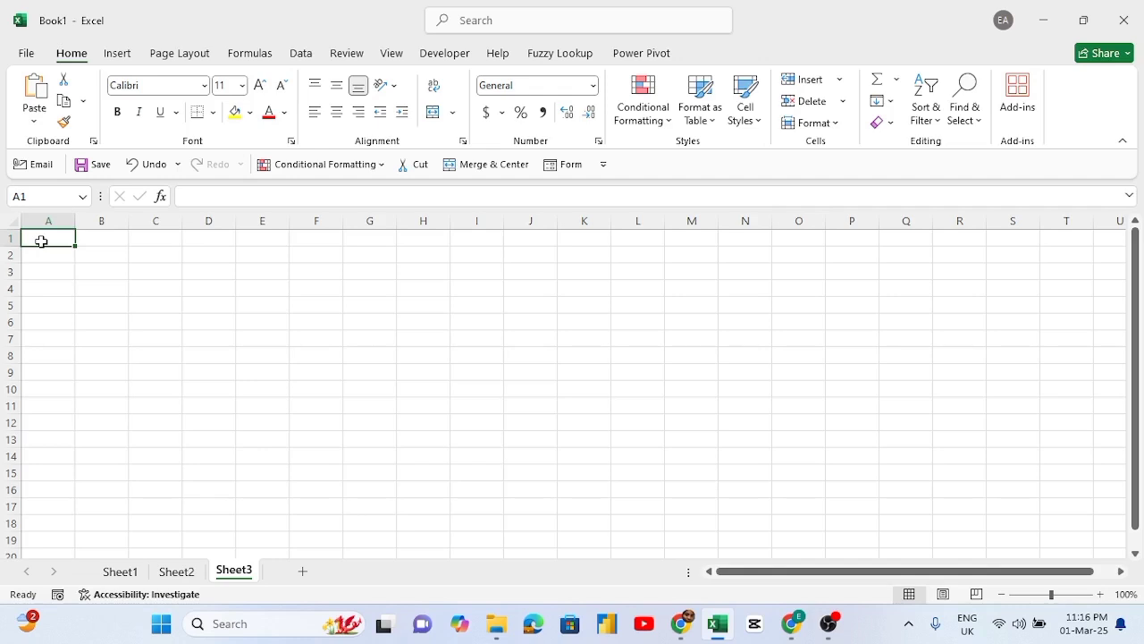
type("Cus")
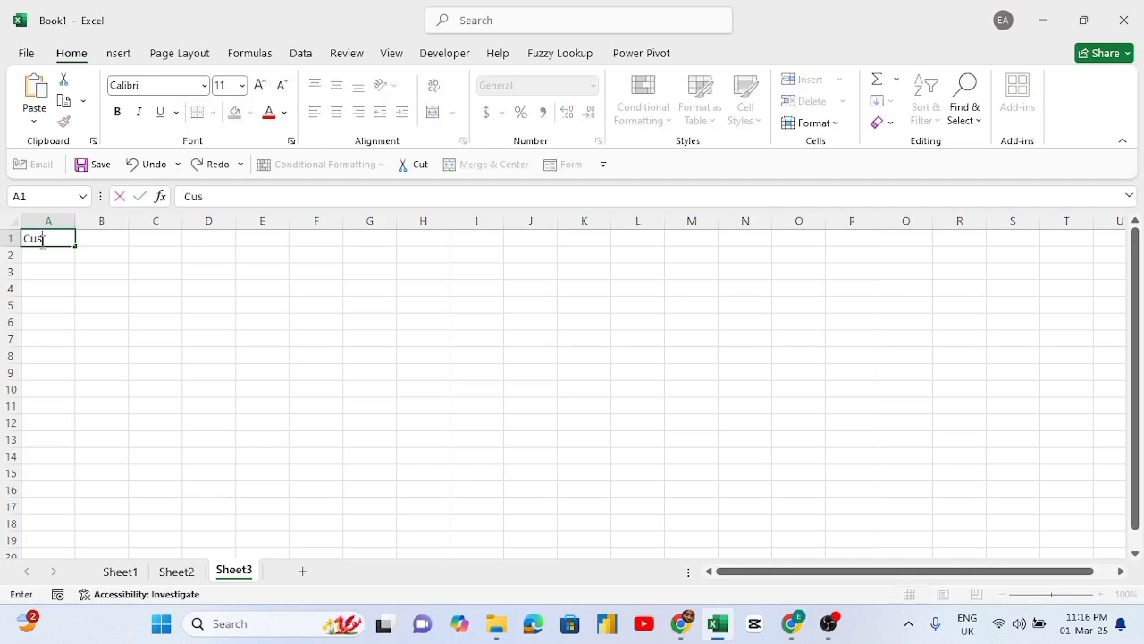
type("tomer name")
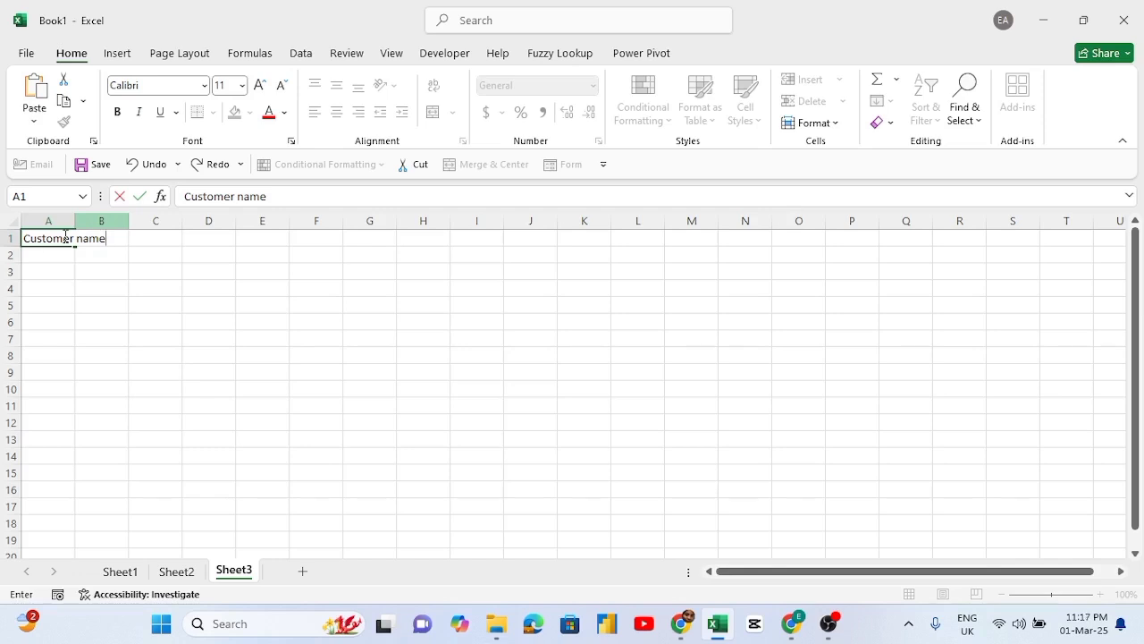
key("Tab")
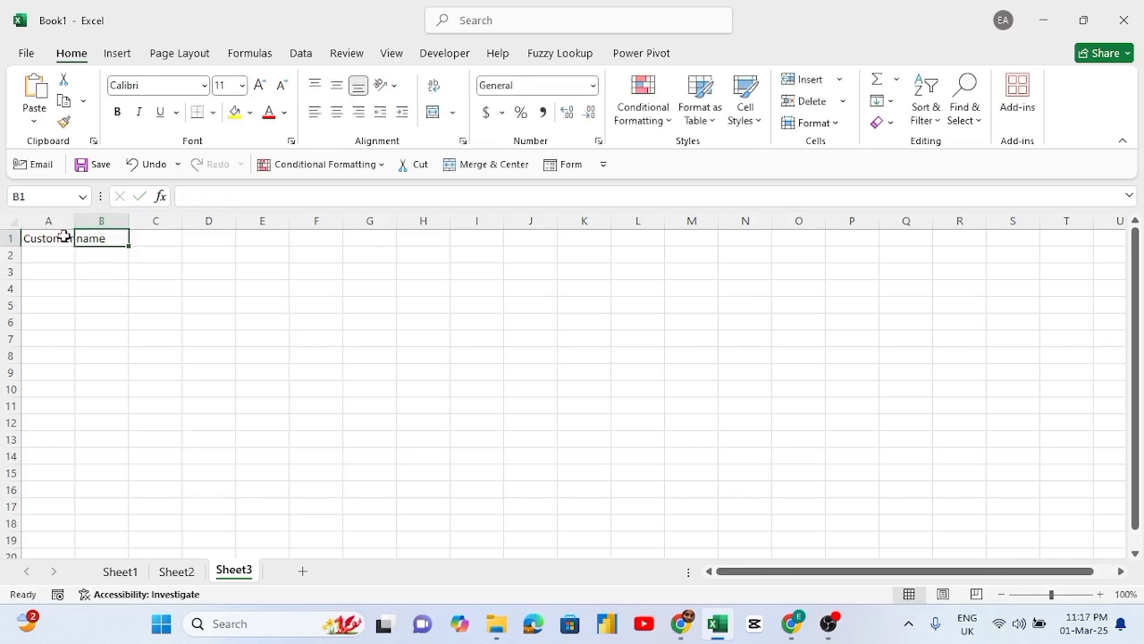
type("P")
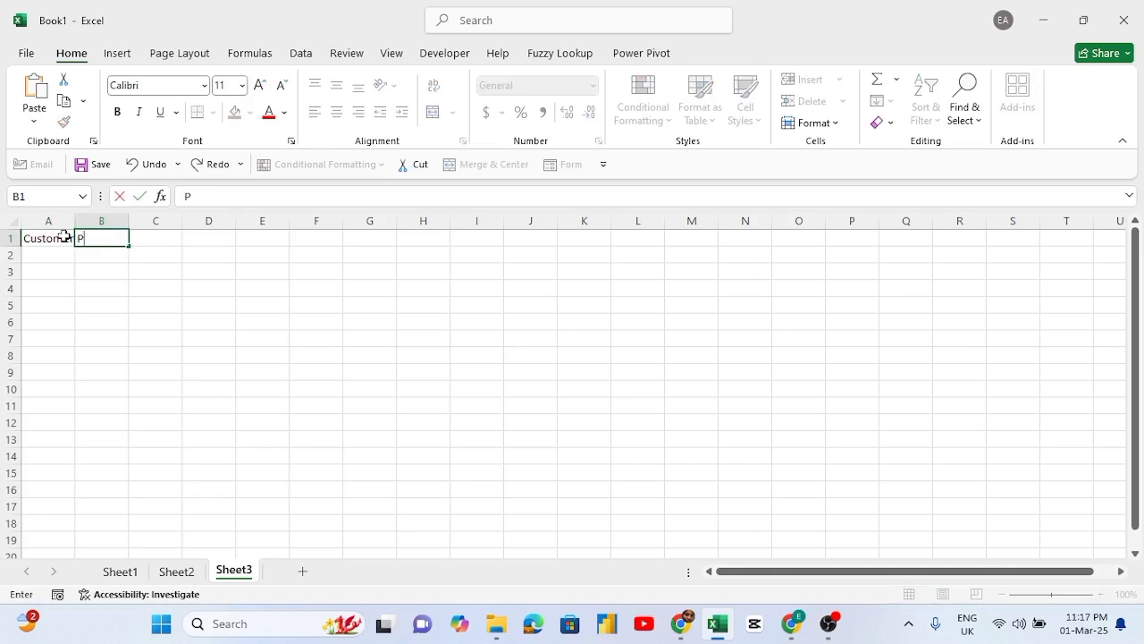
type("roduct")
key("Tab")
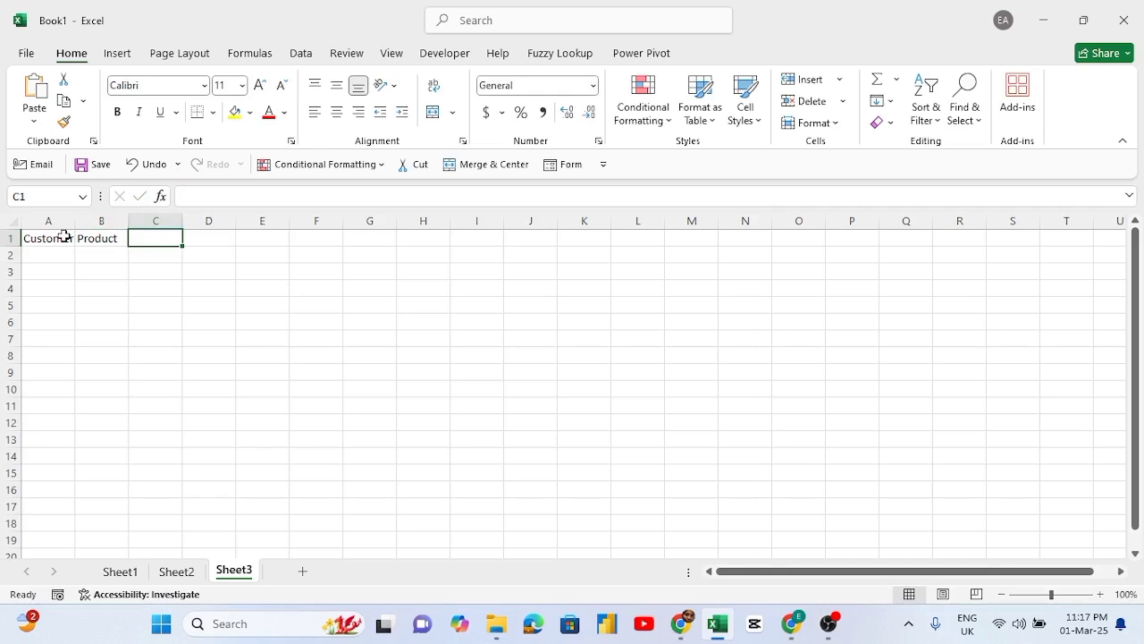
type("Transa")
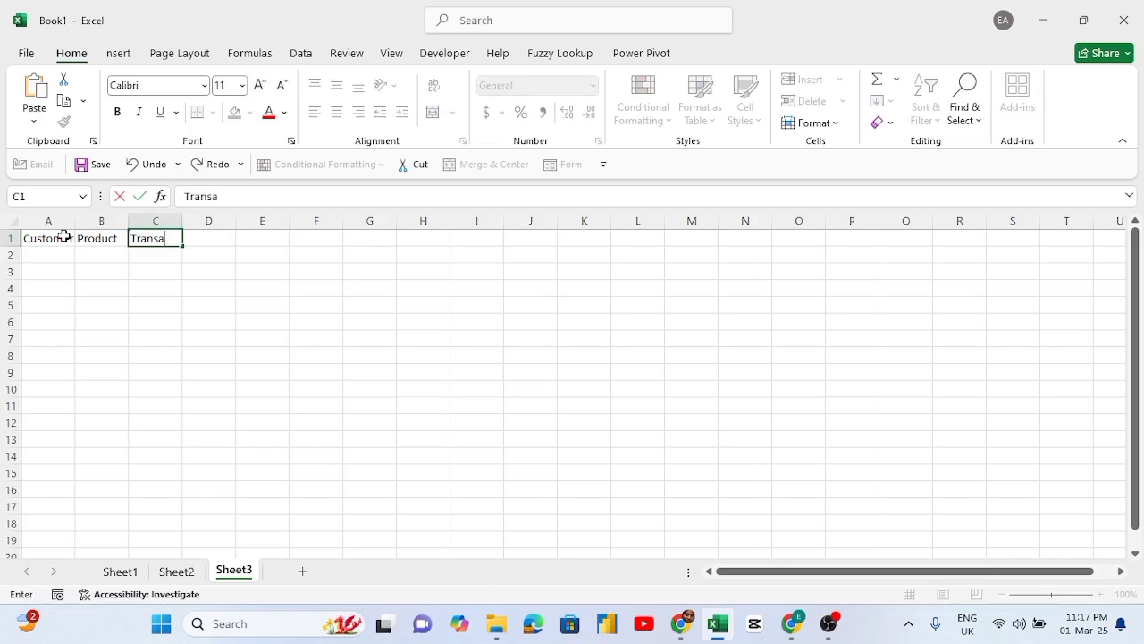
type("ction Date")
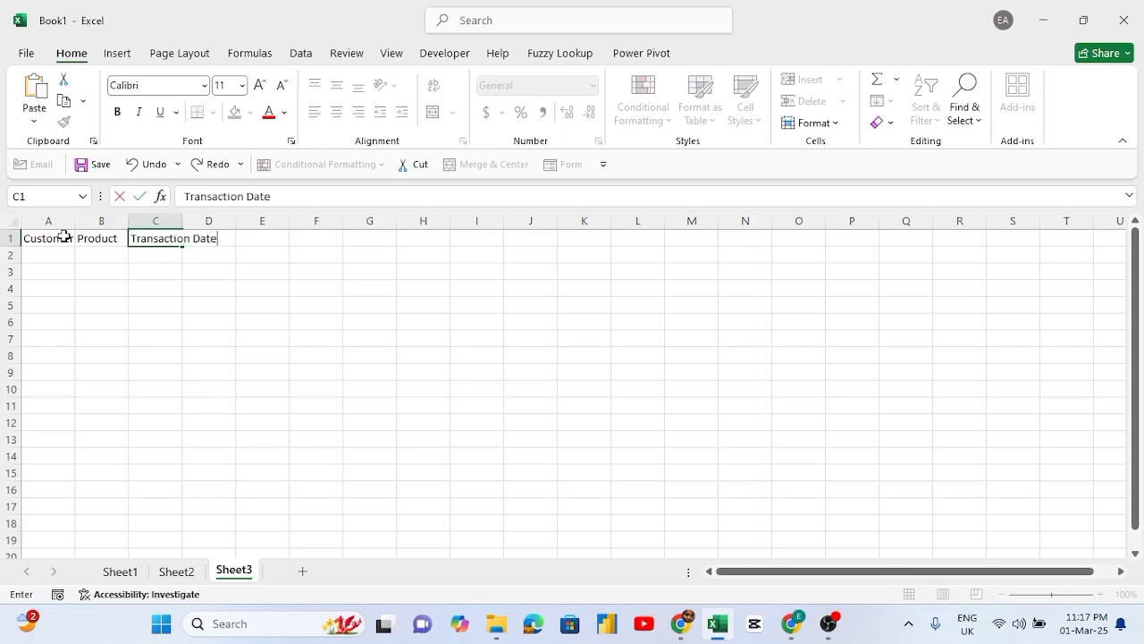
key("Tab")
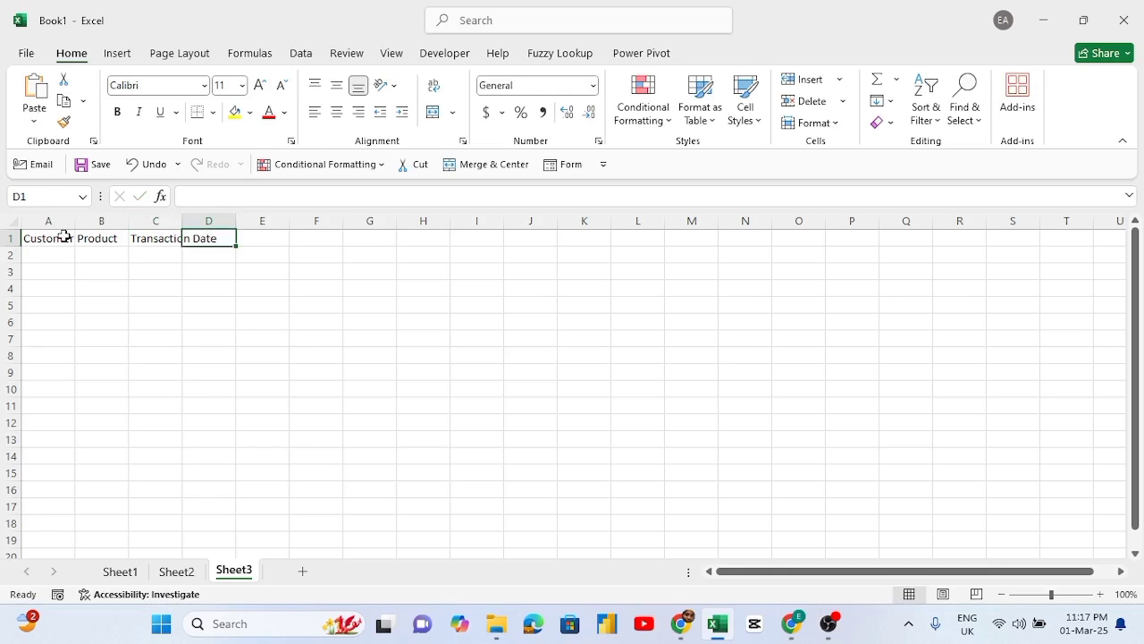
type("Amount")
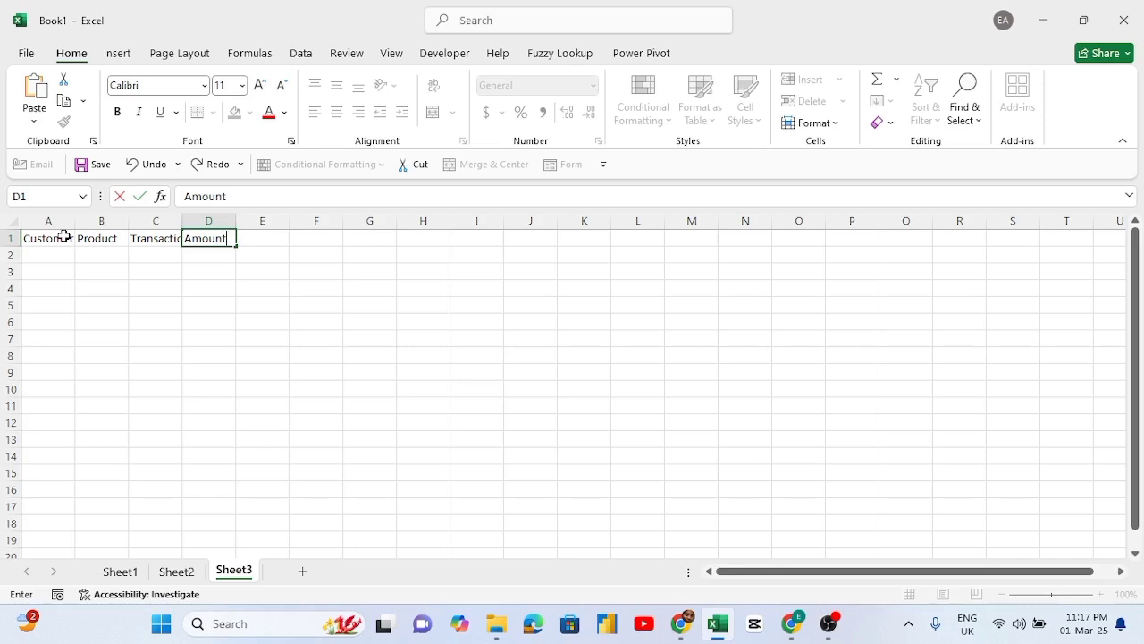
key("Return")
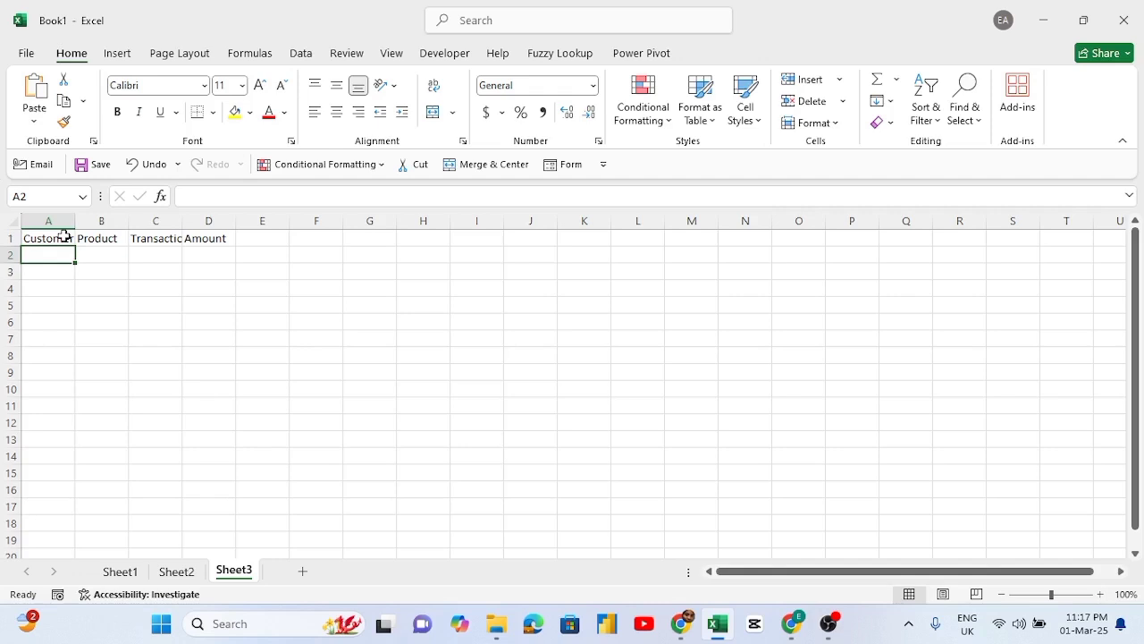
- Fill row 2 with the customer's full name, product Laptop, transaction date 28-02-24 and amount 450,000
type("John")
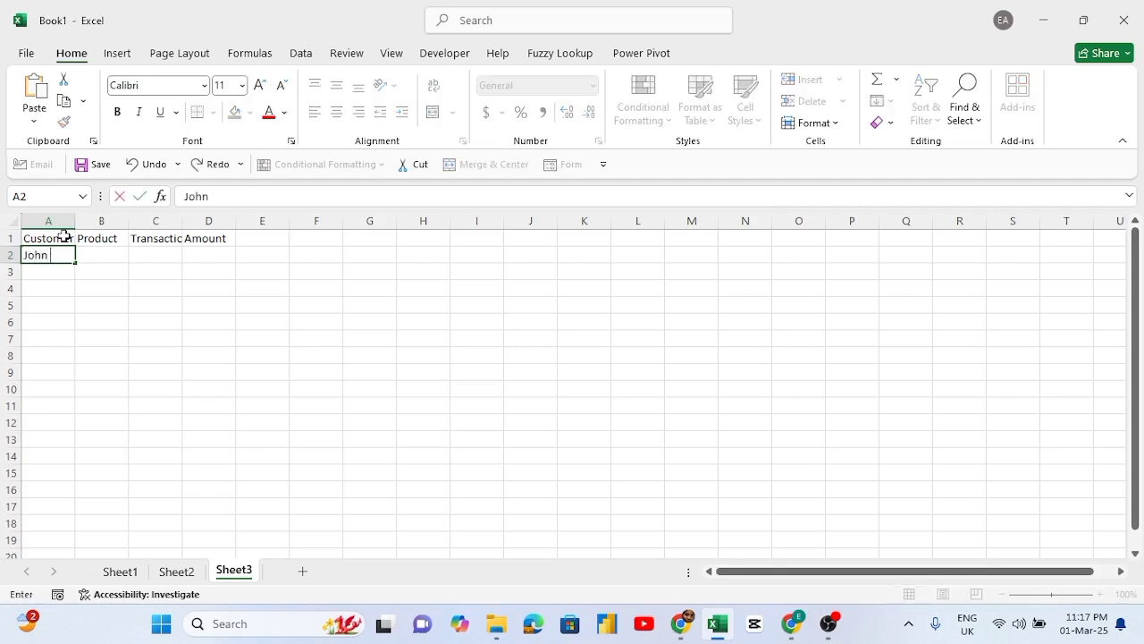
type(" Doe")
key("Tab")
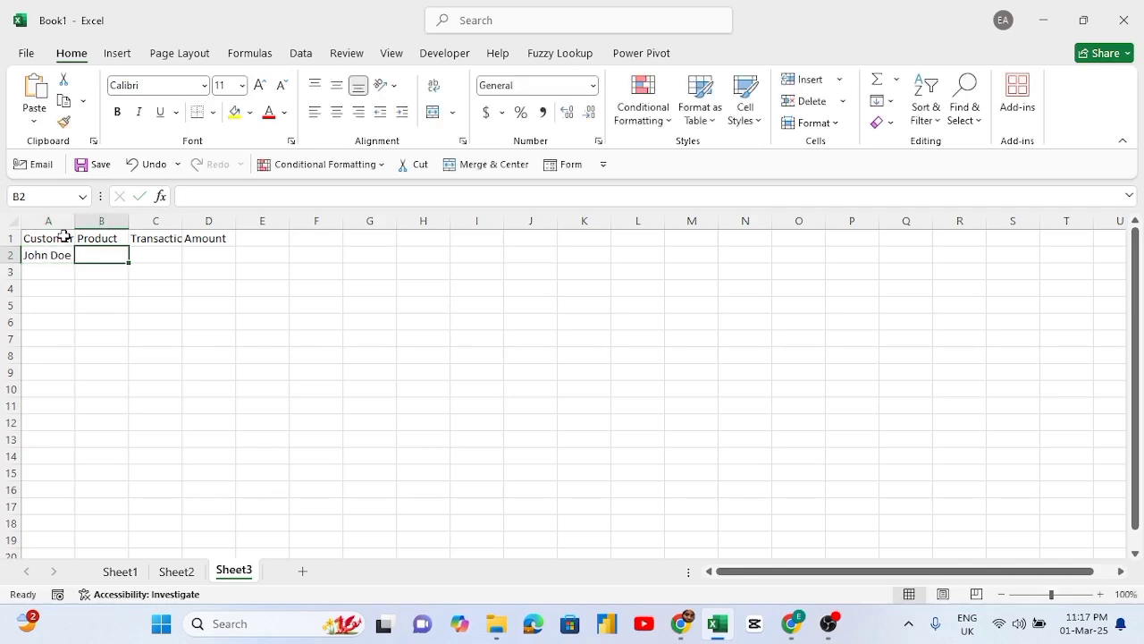
type("Laptop")
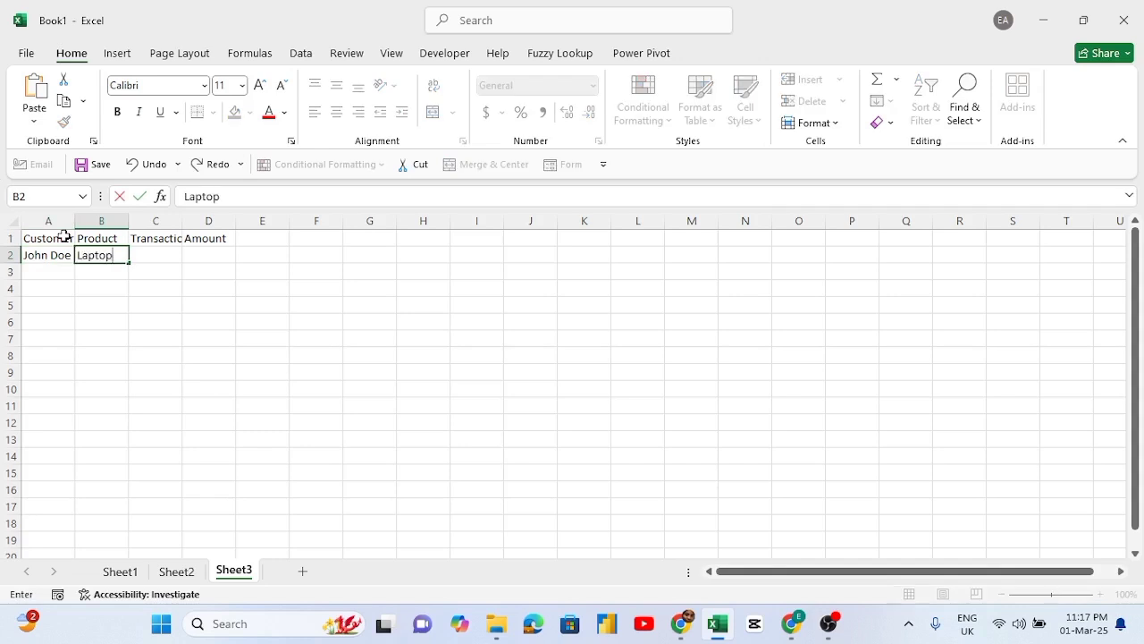
key("Tab")
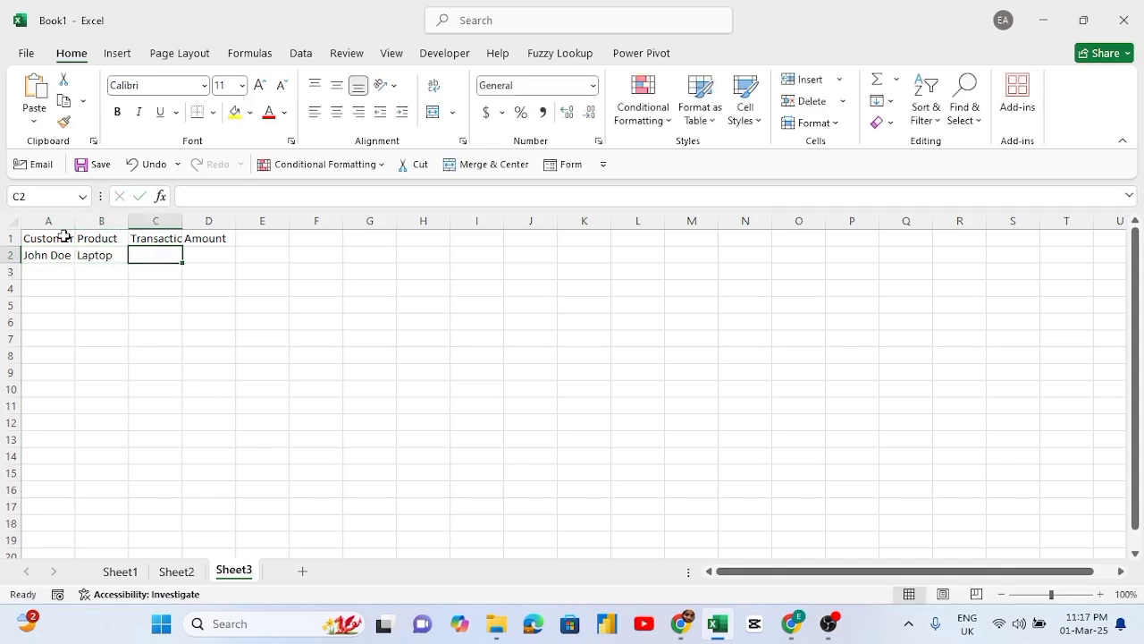
type("28")
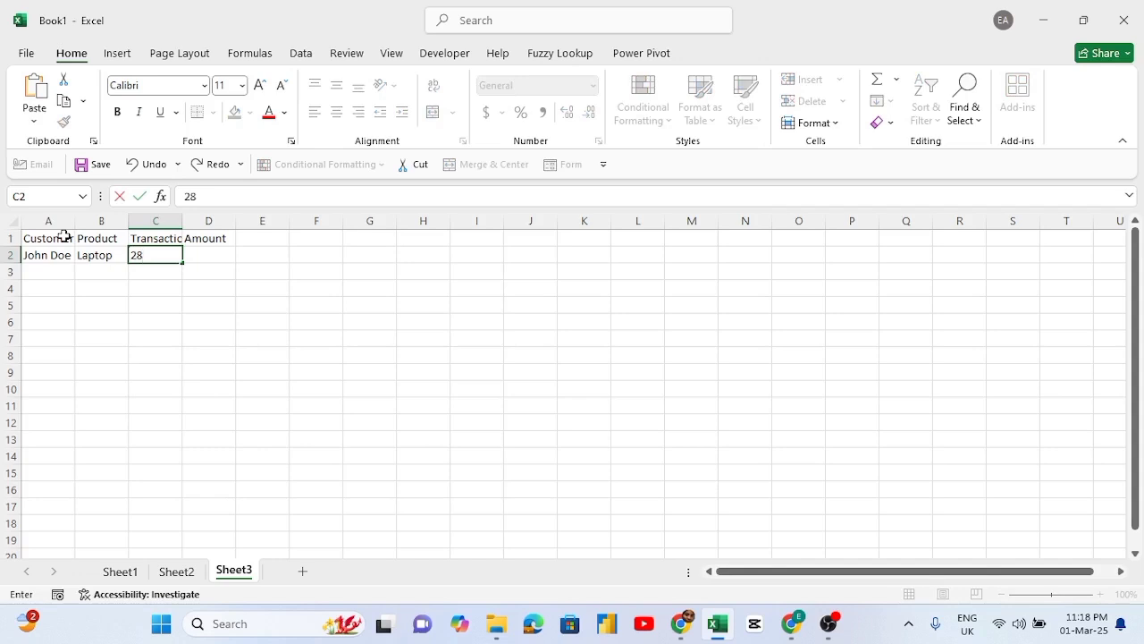
type("-02-24")
key("Tab")
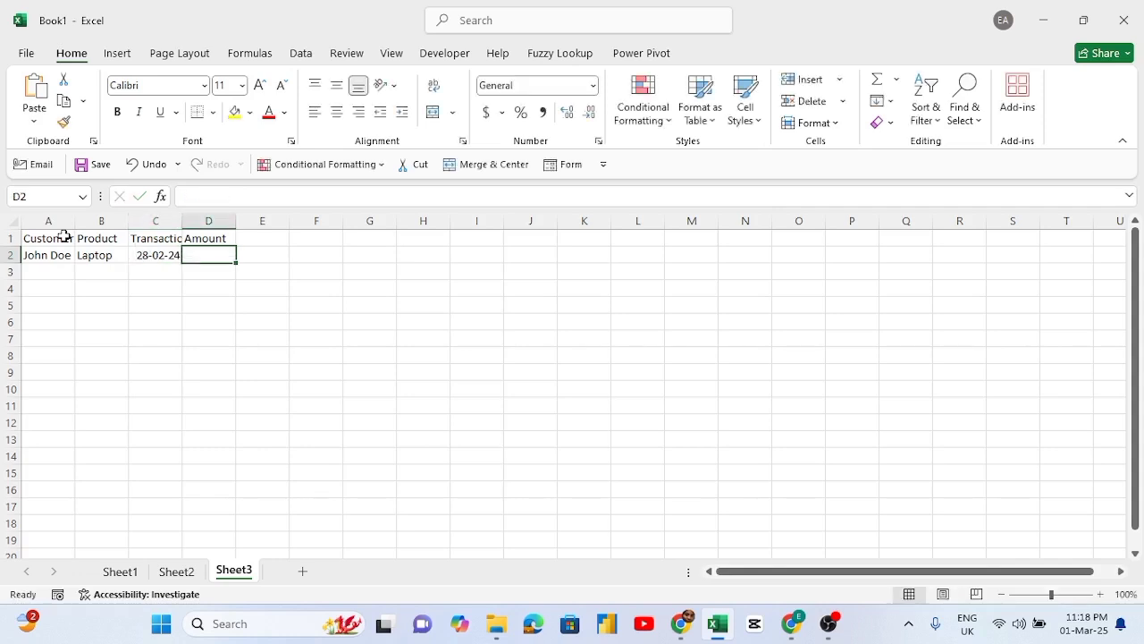
type("450,")
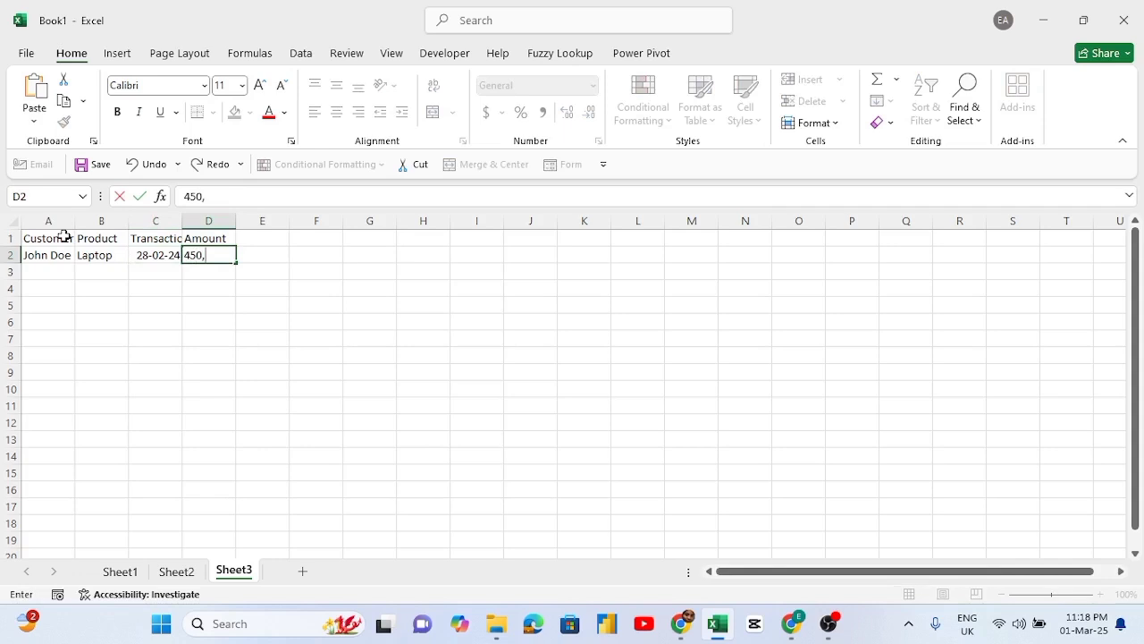
type("000")
key("Return")
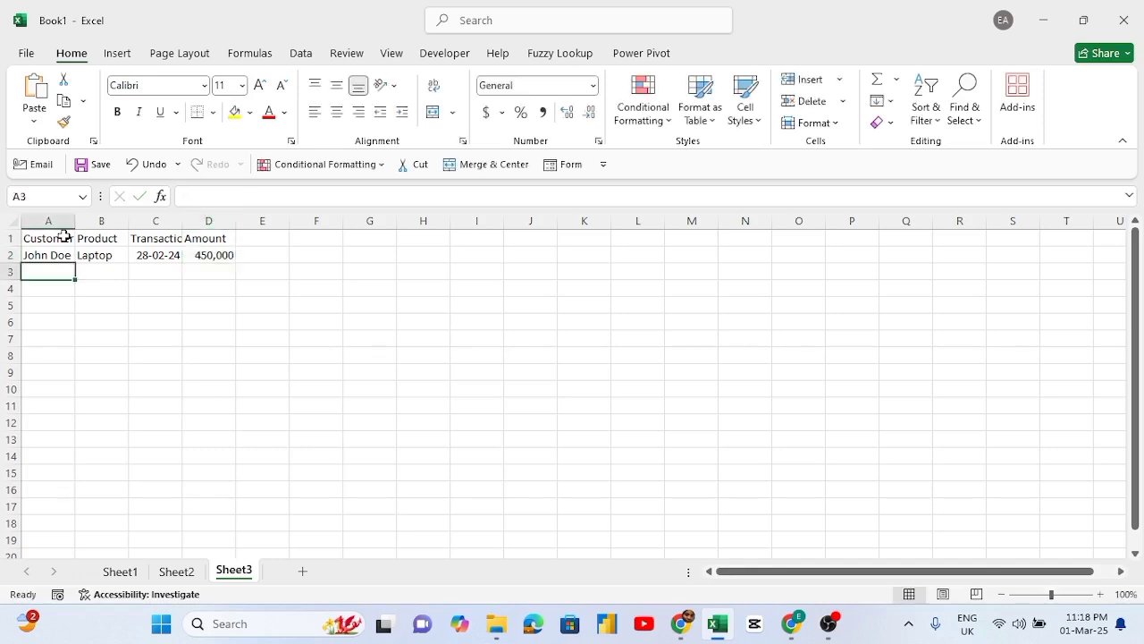
- Fill row 3 with the customer's full name, product Phone, transaction date 27-02-24 and amount 250,000
type("Jane")
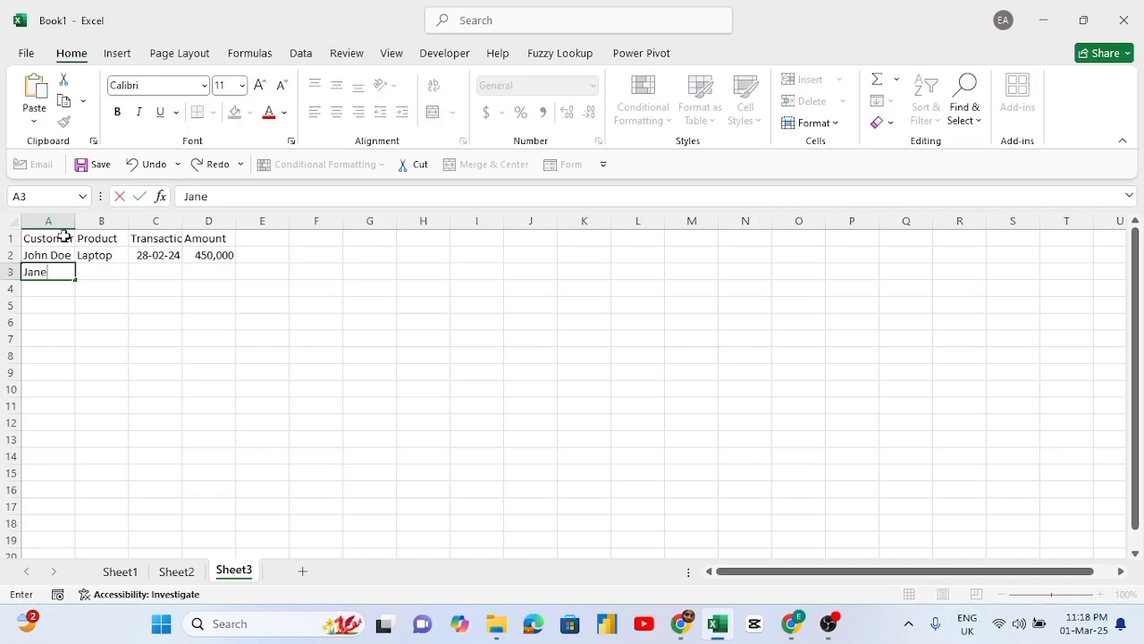
type(" Smith")
key("Tab")
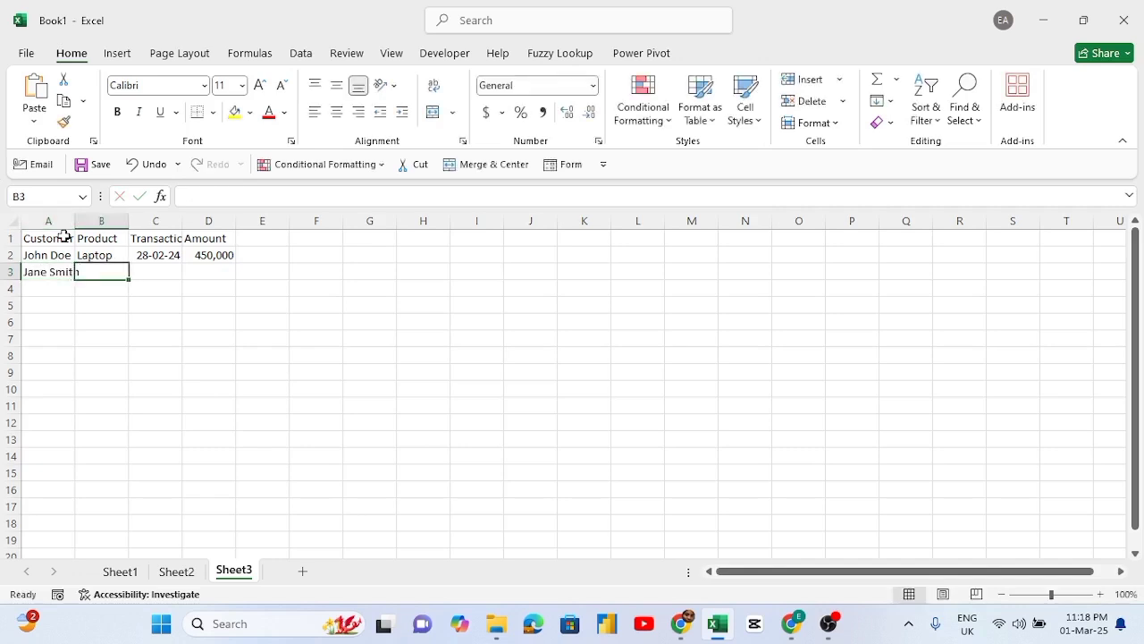
type("Phone")
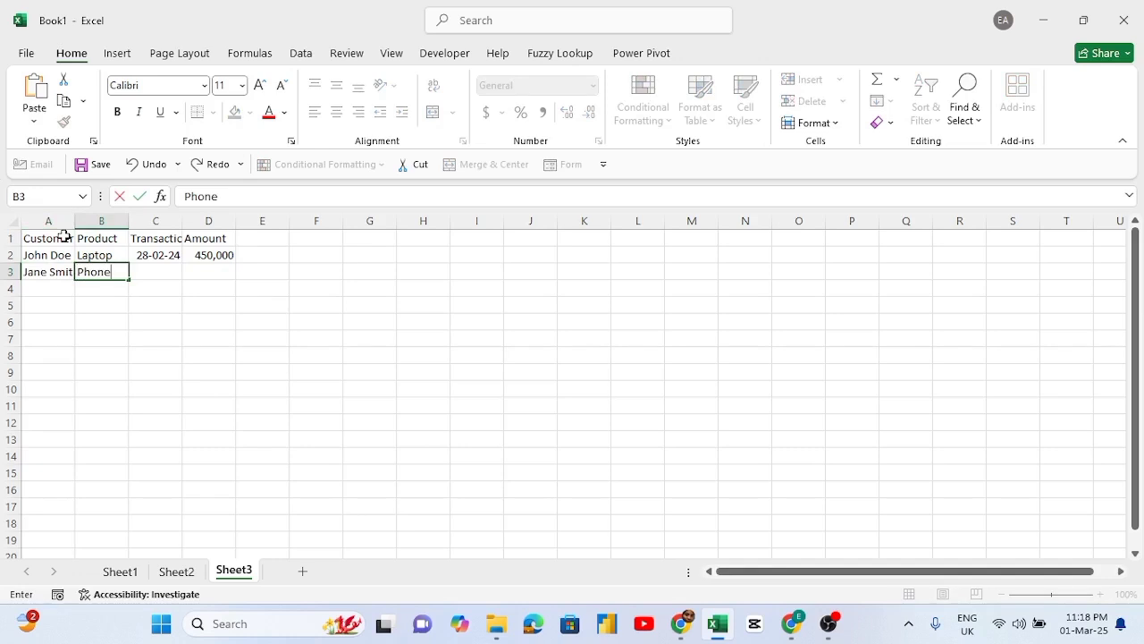
key("Tab")
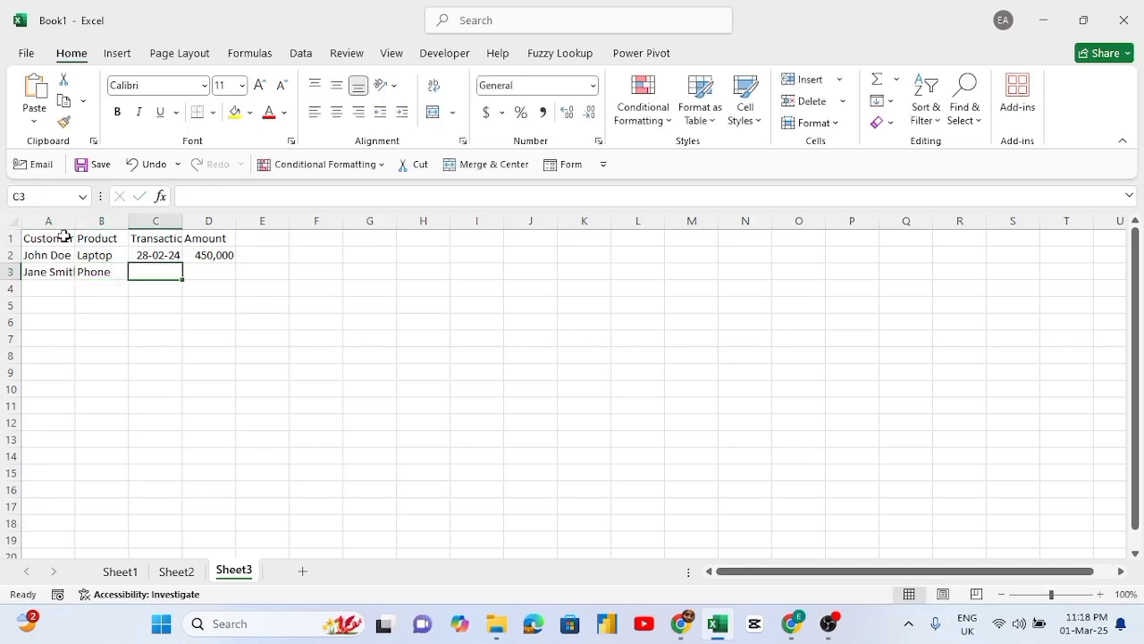
type("27-02-24")
key("Tab")
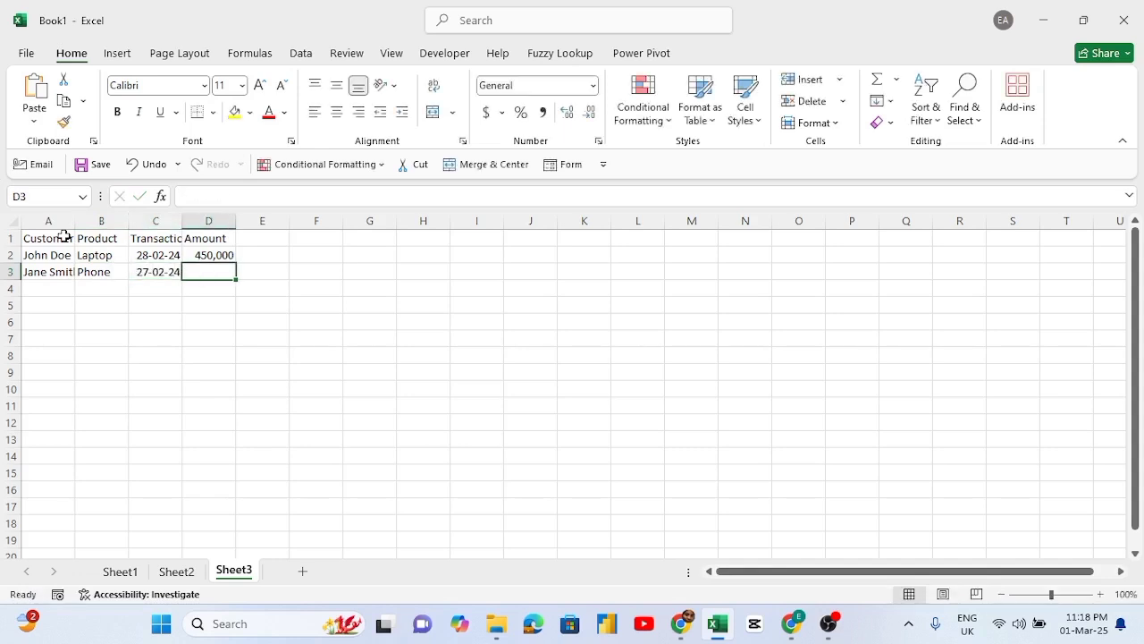
type("250")
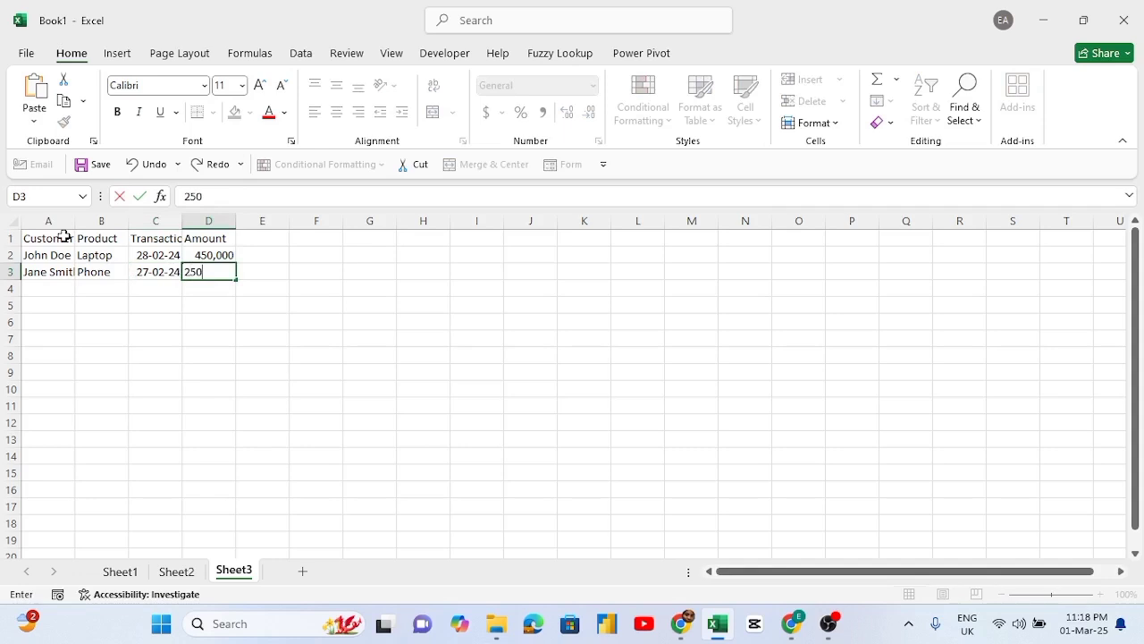
type(",000")
key("Return")
- Fill row 4 with the customer's full name, product Headphones, transaction date 26-02-24 and amount 30,000
type("Micheal Lee")
key("Tab")
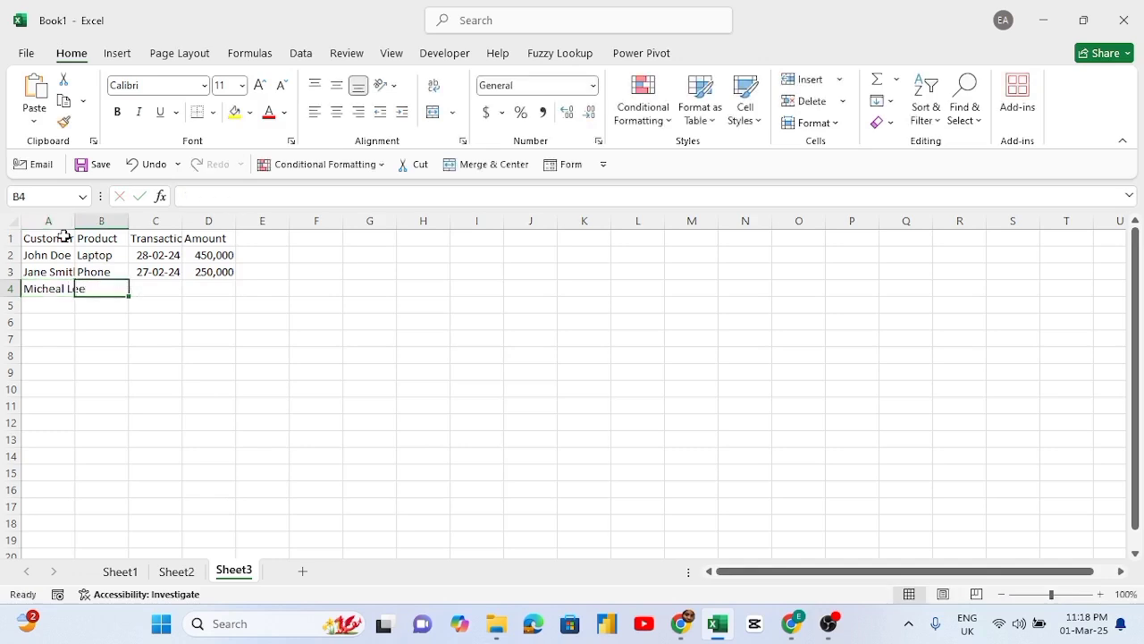
type("Headph")
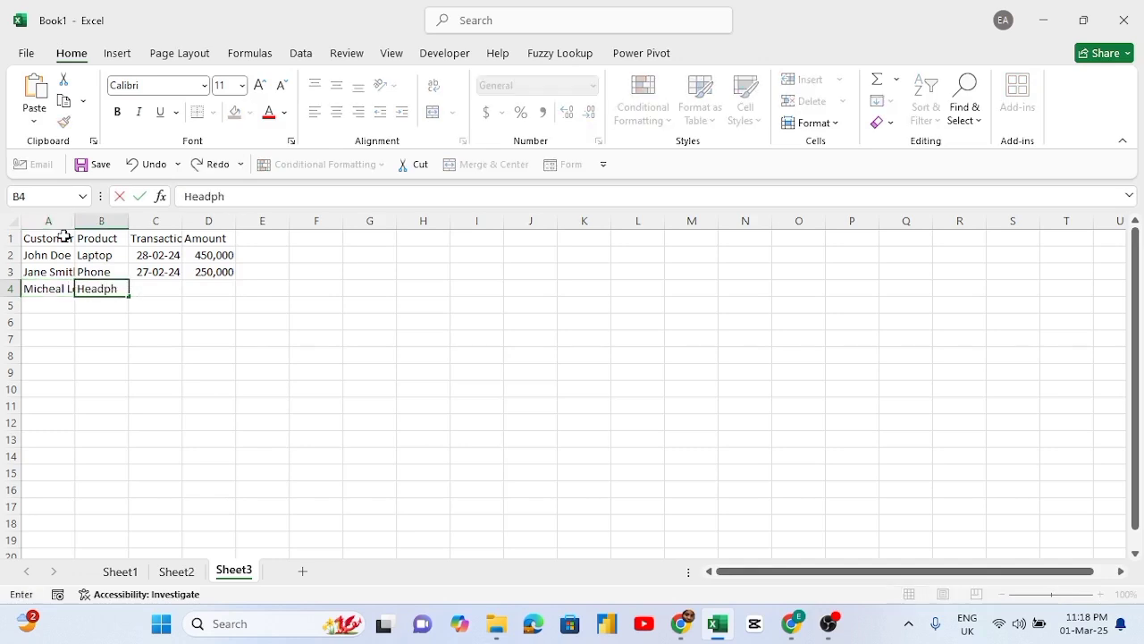
type("ones")
key("Tab")
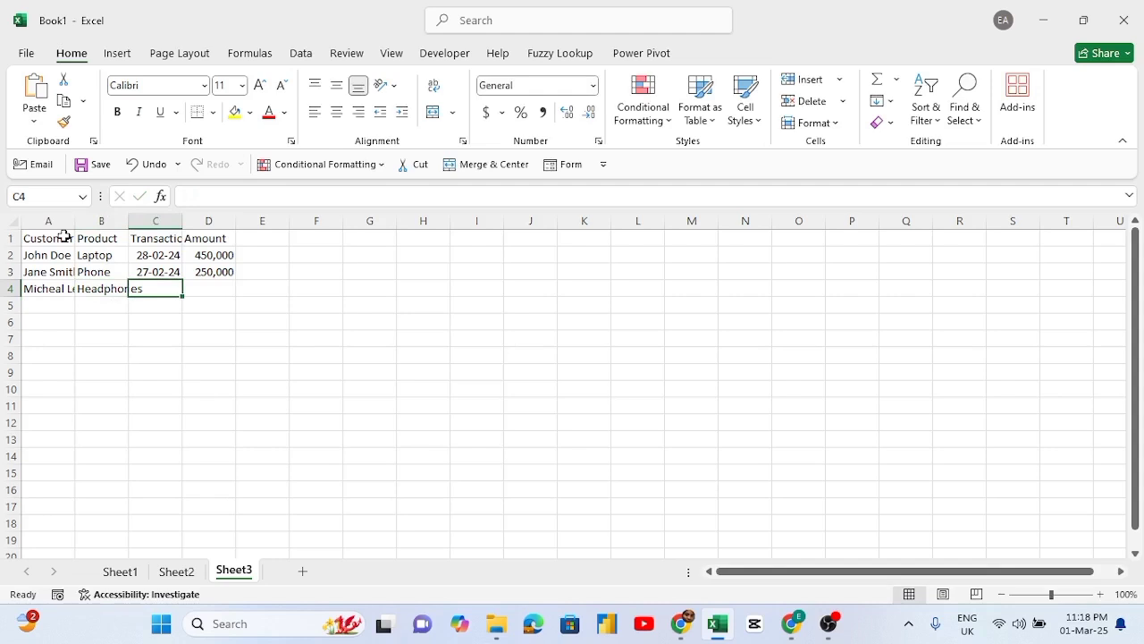
type("26-02-24")
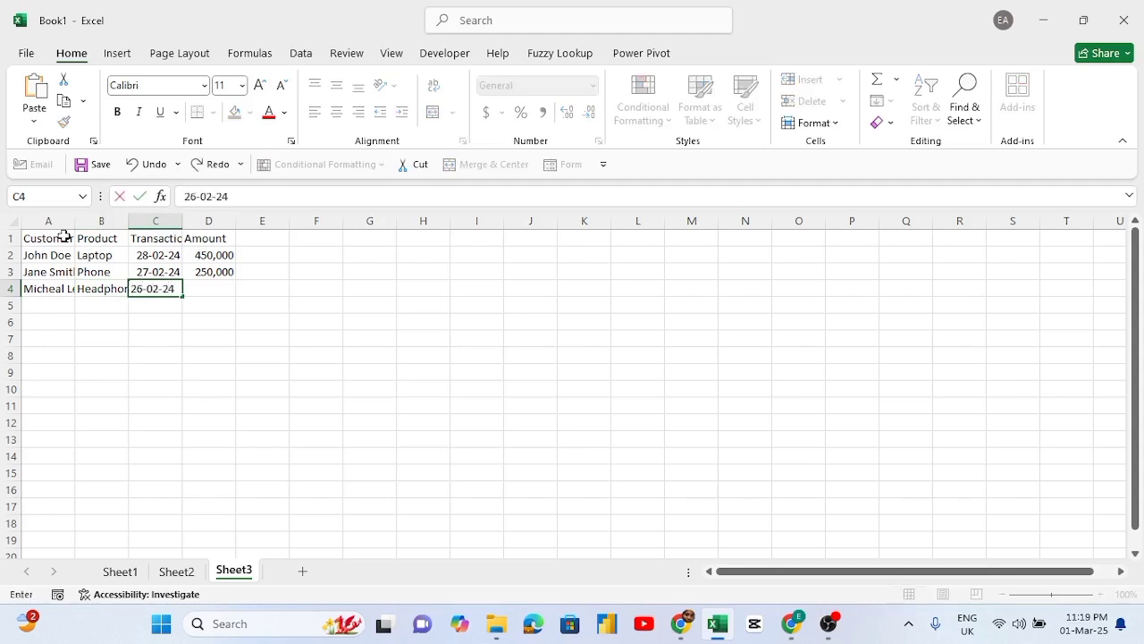
key("Return")
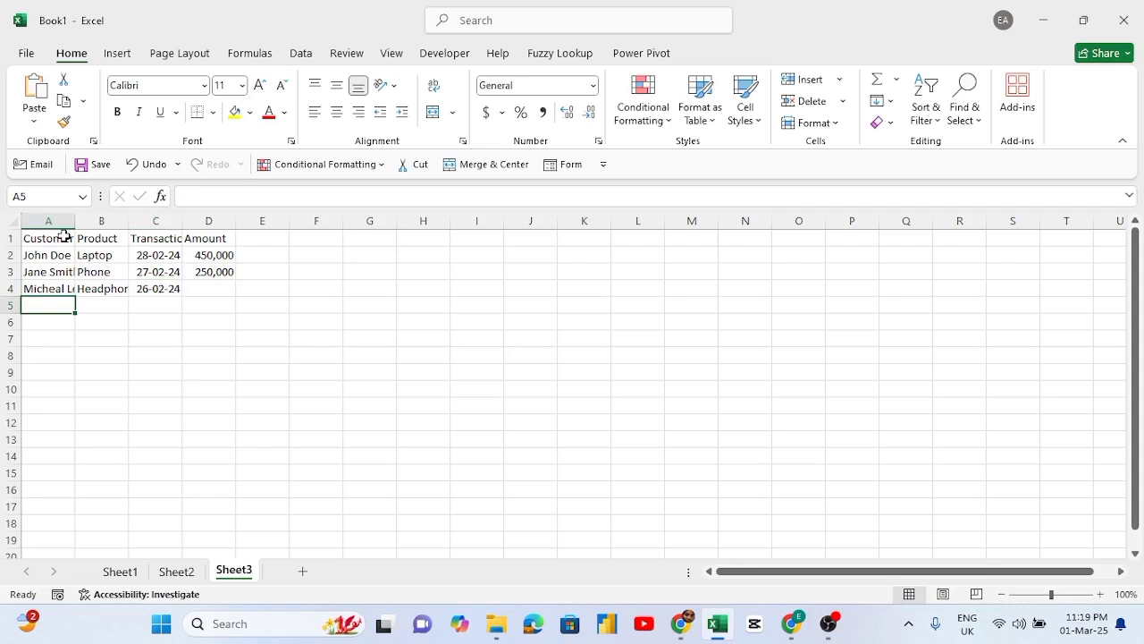
left_click(193, 287)
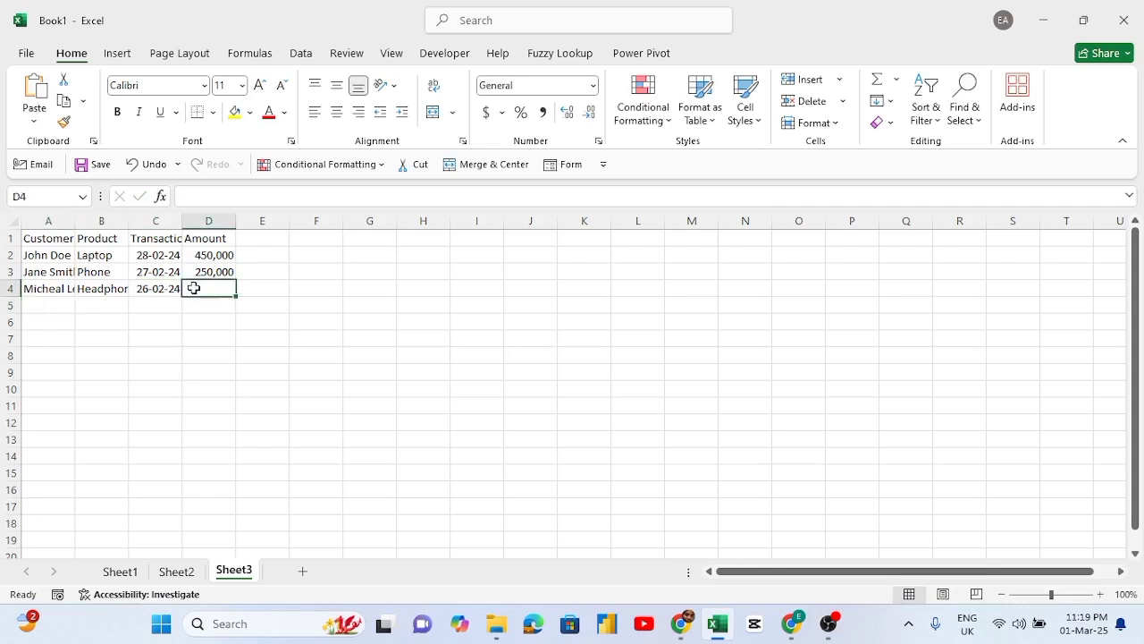
type("30,000")
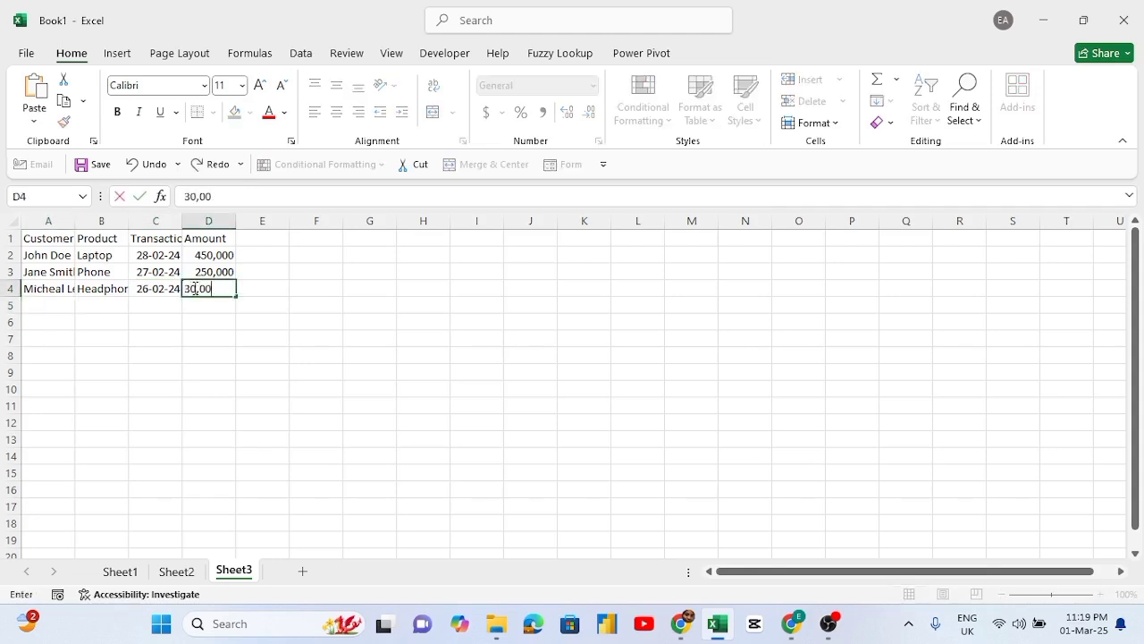
key("Return")
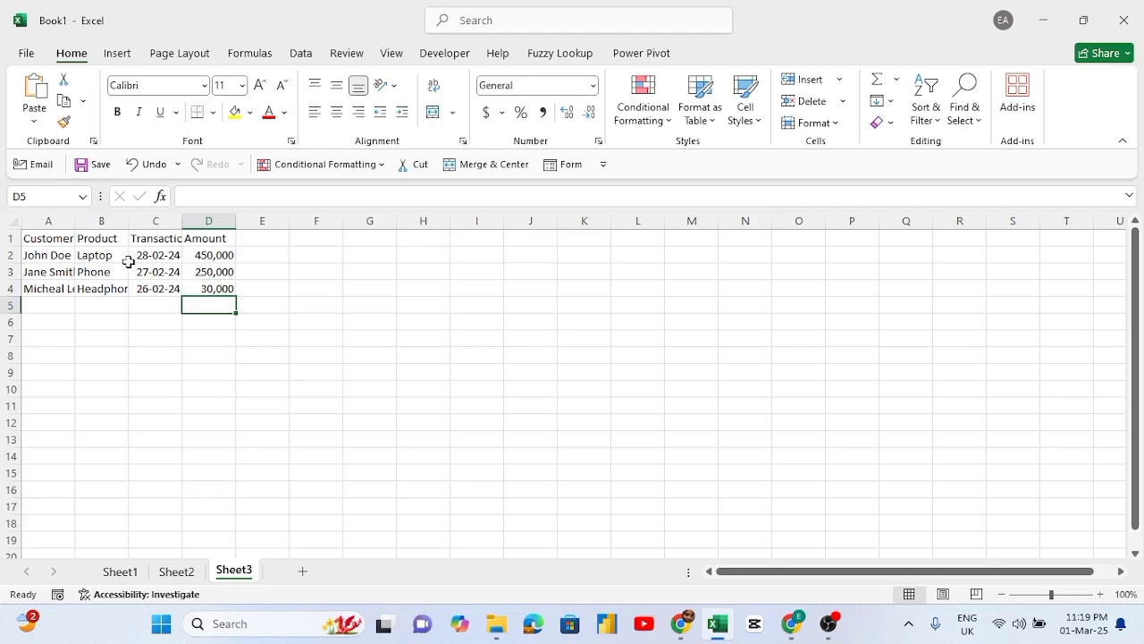
- Fill row 5 with the customer's full name, product Tablet, transaction date 25-02-24 and amount 180,000
left_click(39, 305)
type("Sarah")
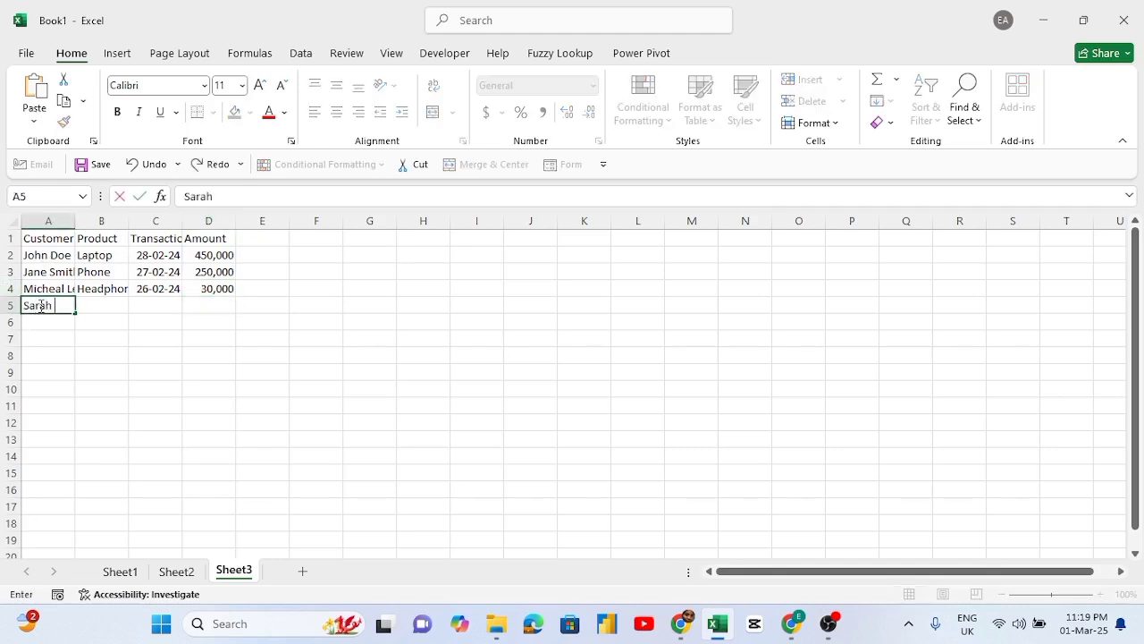
type(" Johnson")
key("Tab")
type("Ta")
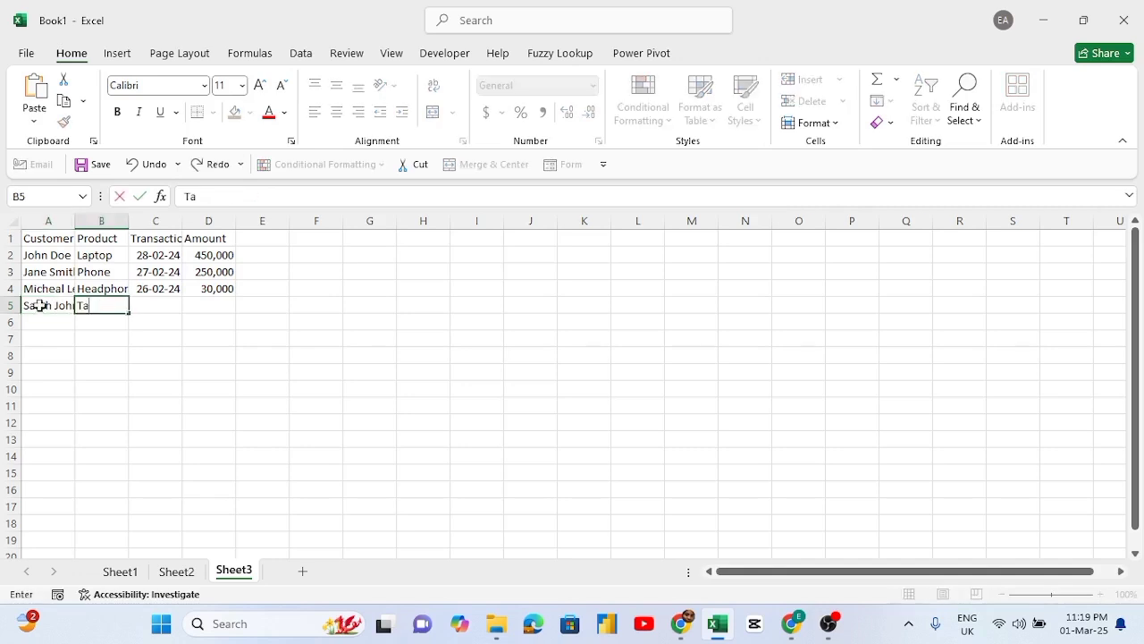
type("blet")
key("Tab")
type("25-02-24")
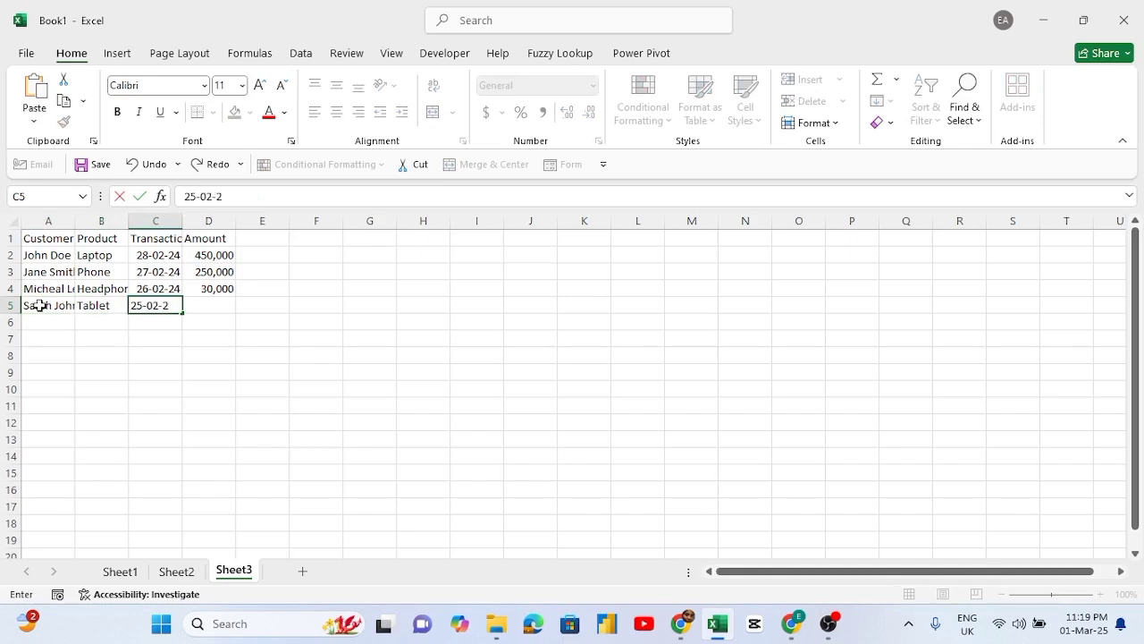
key("Tab")
type("180,000")
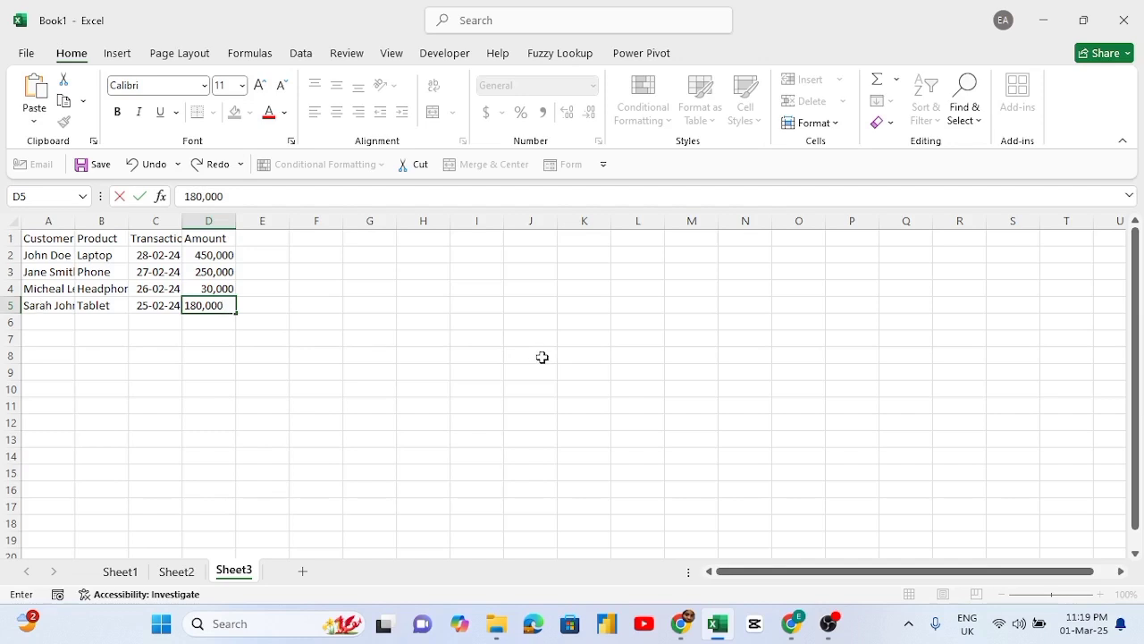
key("Return")
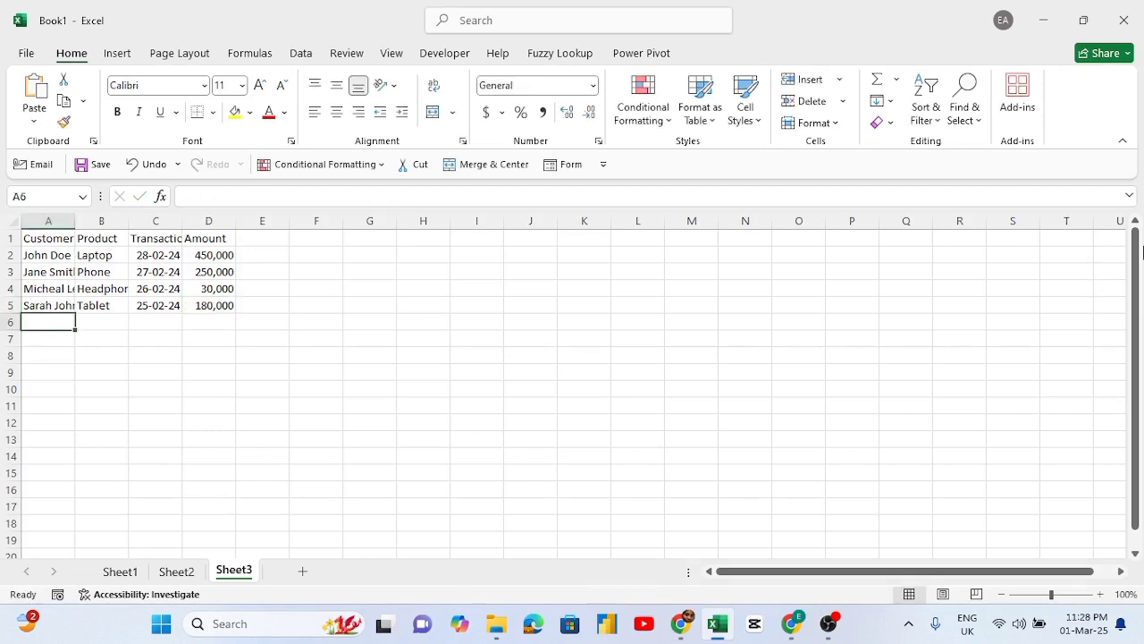
- AutoFit the widths of columns A to D to their contents
left_click(45, 238)
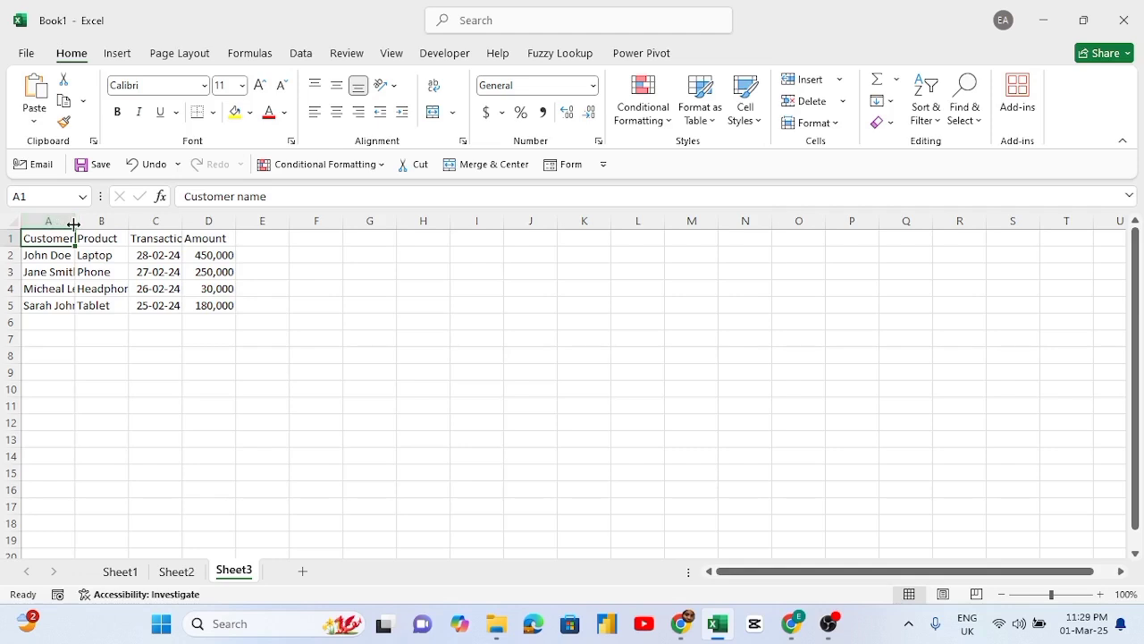
left_click(74, 225)
double_click(74, 224)
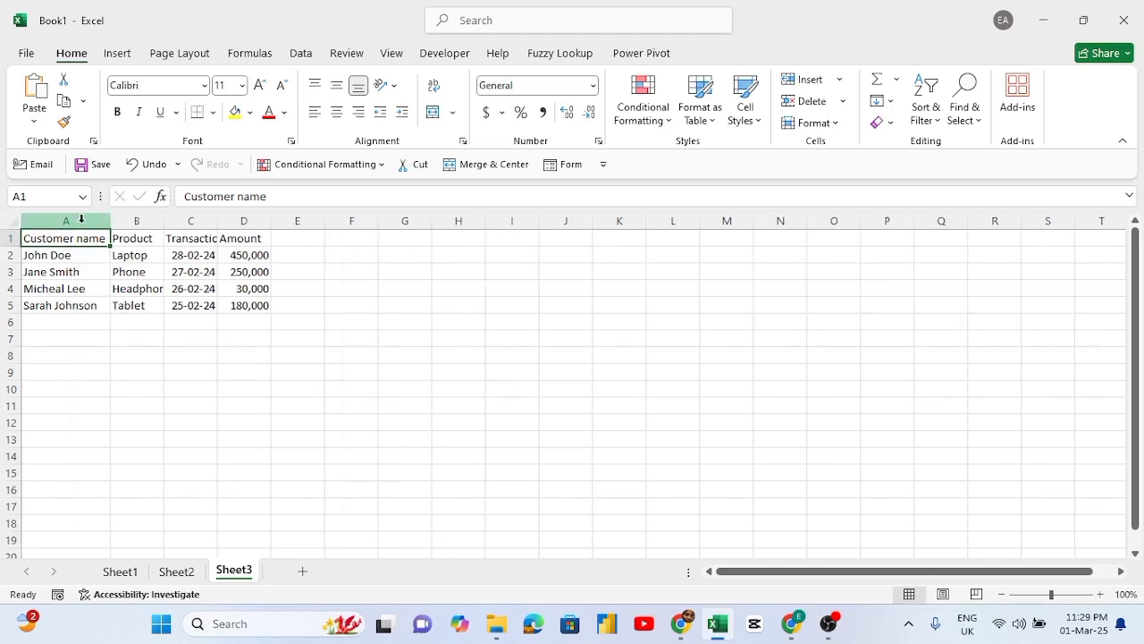
double_click(163, 224)
left_click_drag(69, 220, 261, 222)
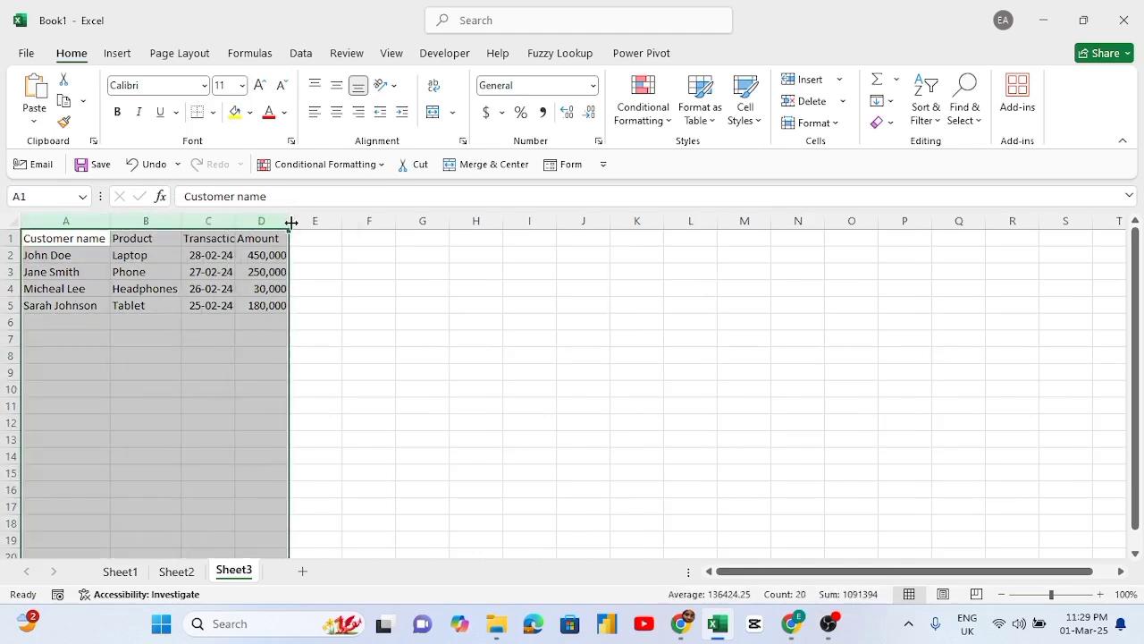
double_click(177, 220)
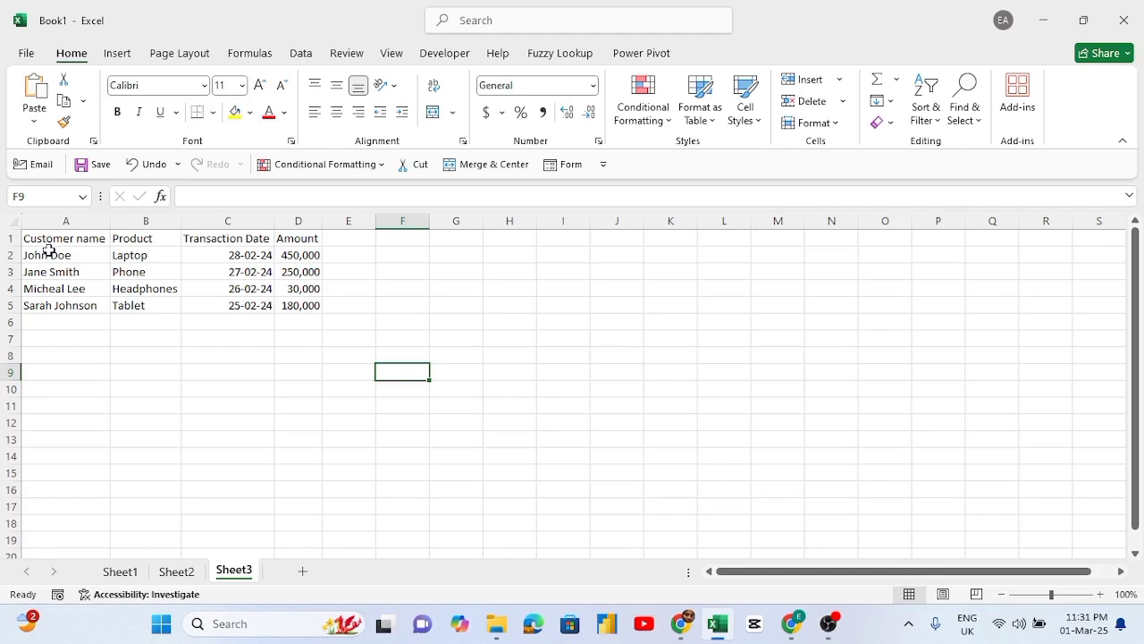
- Copy the four customer records in A2:D5 and paste them directly below, starting at A6
left_click_drag(34, 254, 294, 306)
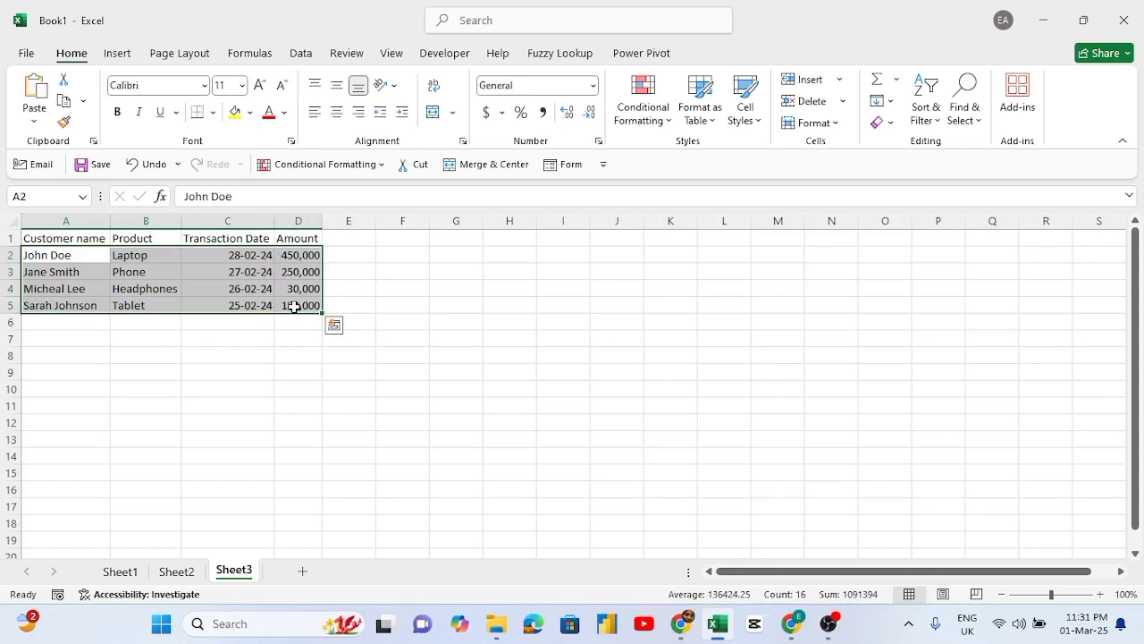
key("ctrl+c")
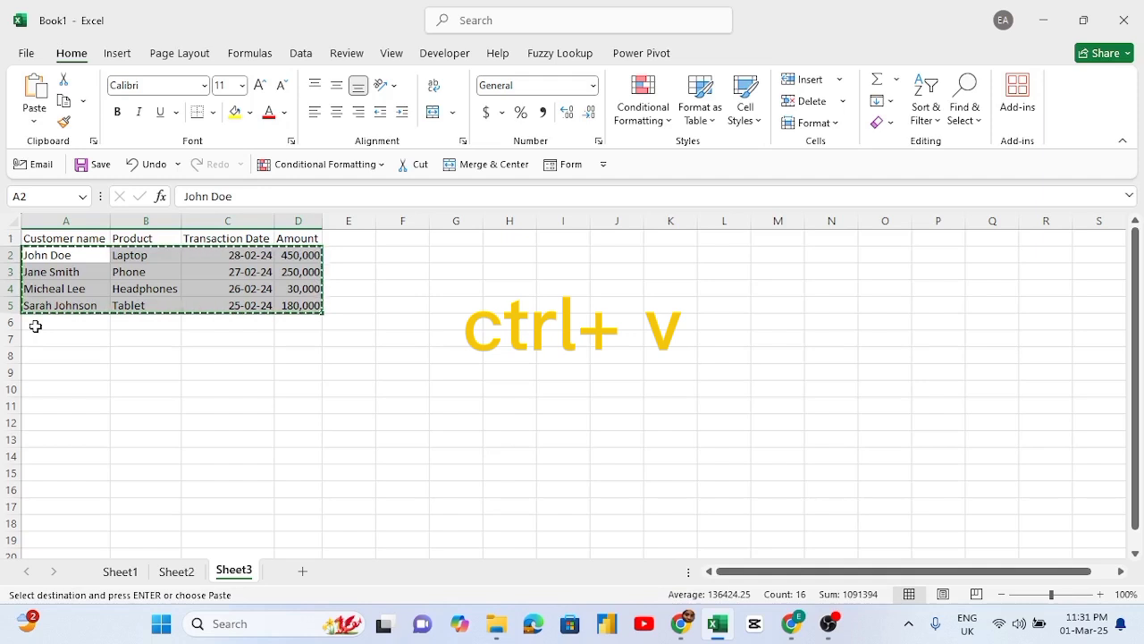
key("ctrl+v")
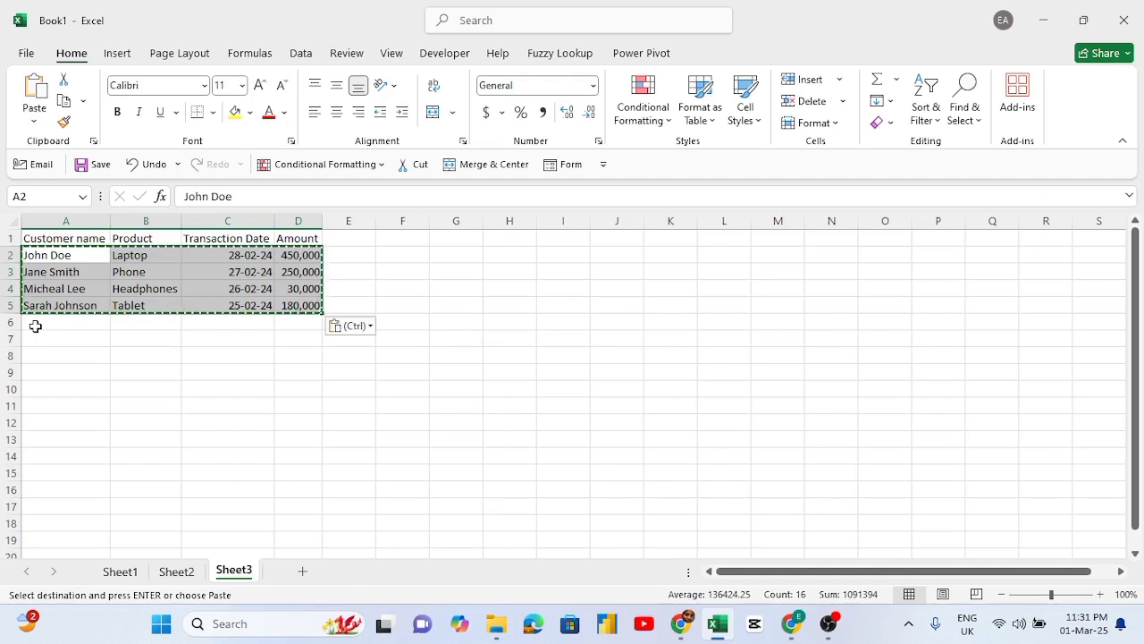
left_click(34, 326)
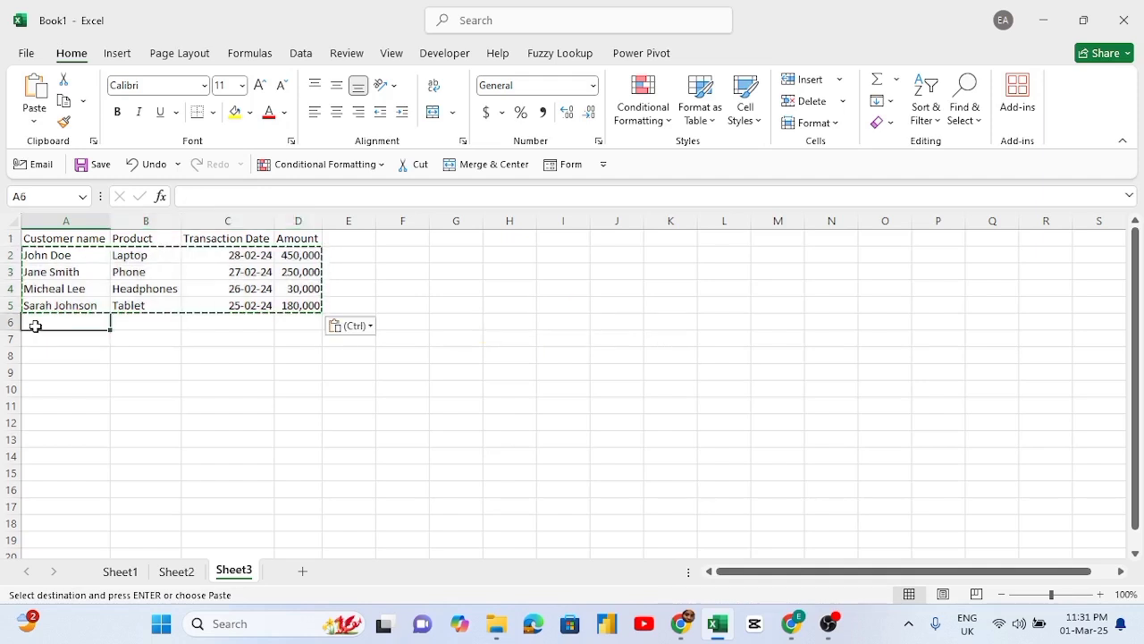
key("ctrl+v")
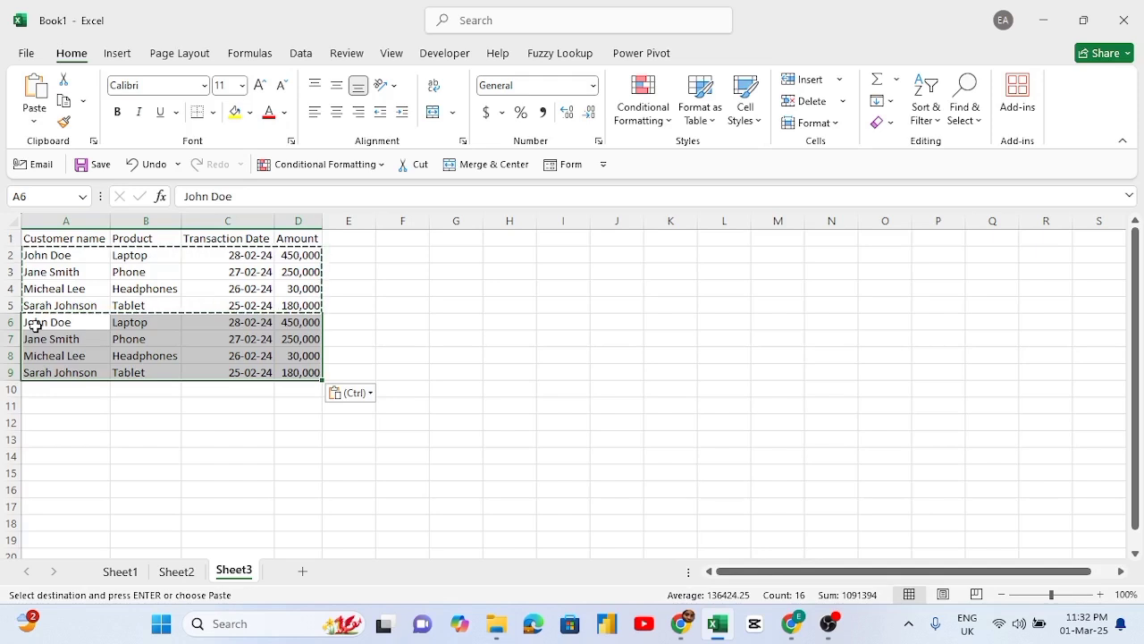
key("Escape")
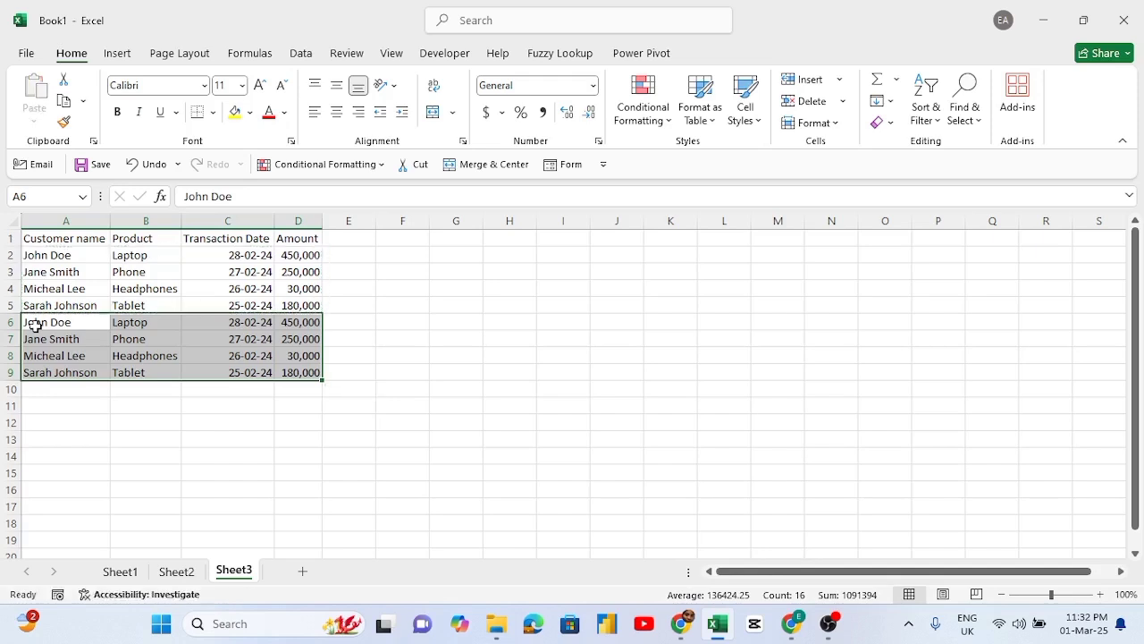
- Jump between the edges of the data range, from A2 to its last row, last column, and back to the first header cell
left_click(33, 259)
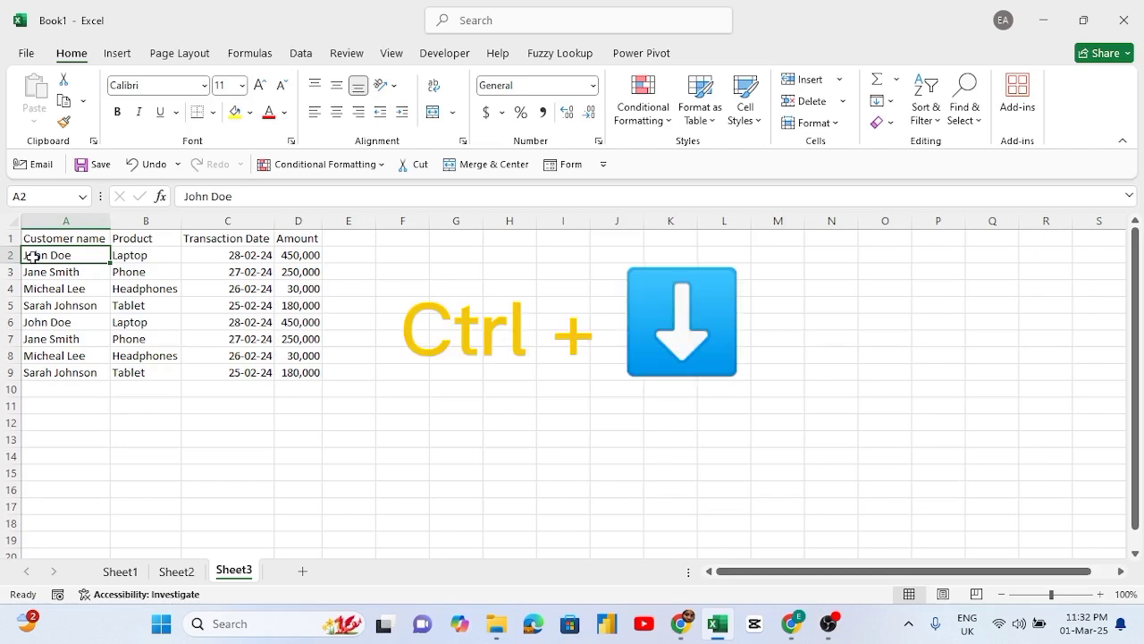
key("ctrl+Down")
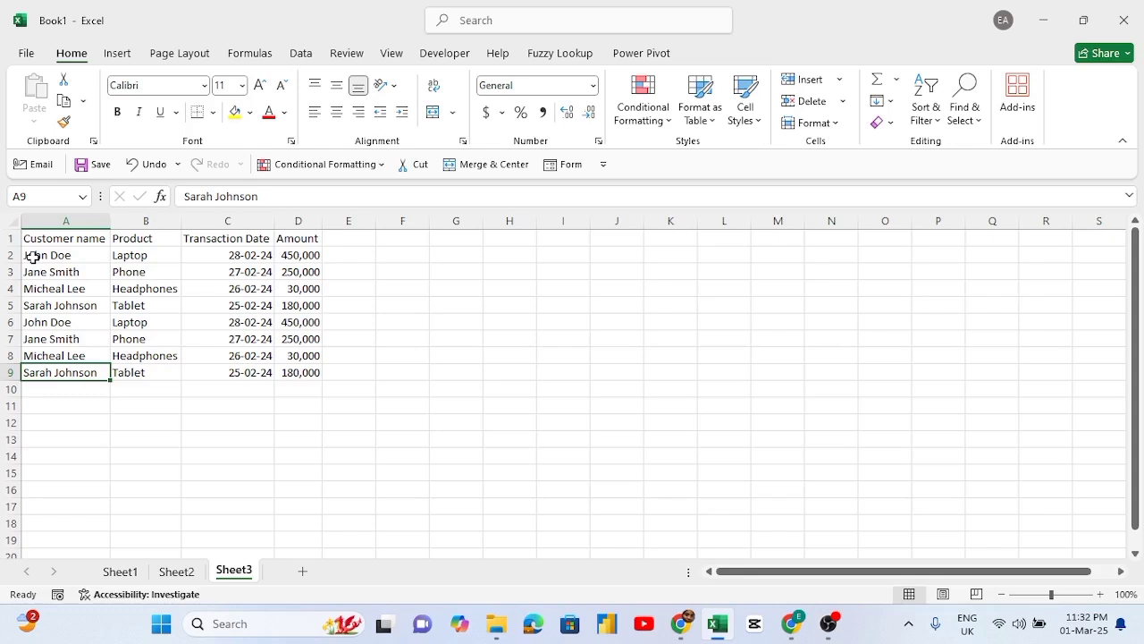
key("ctrl+Up")
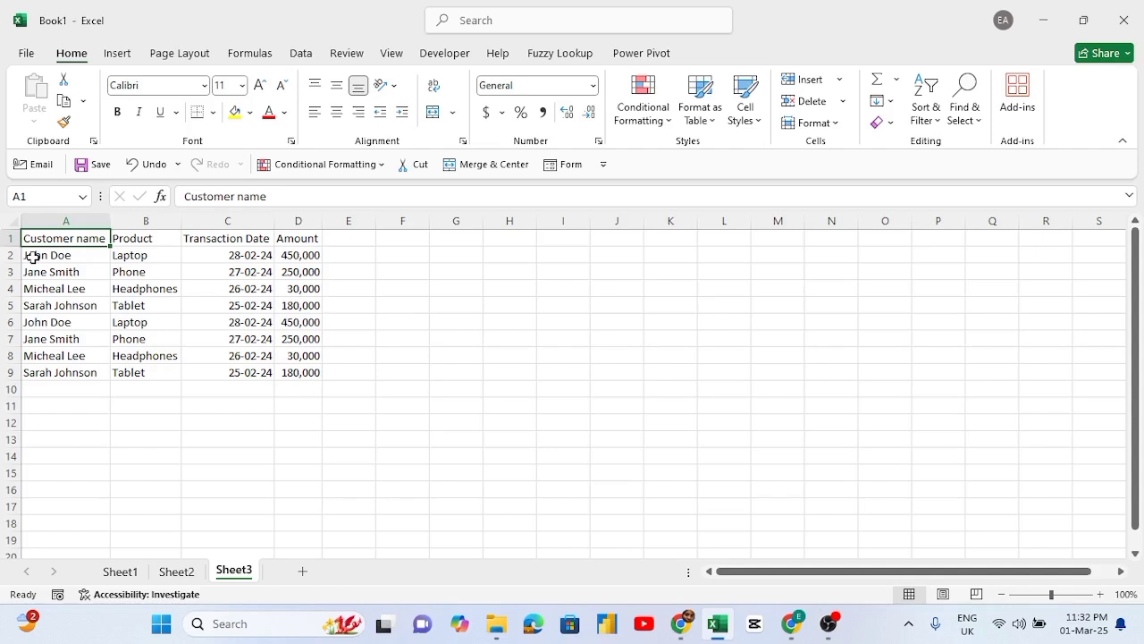
key("ctrl+Down")
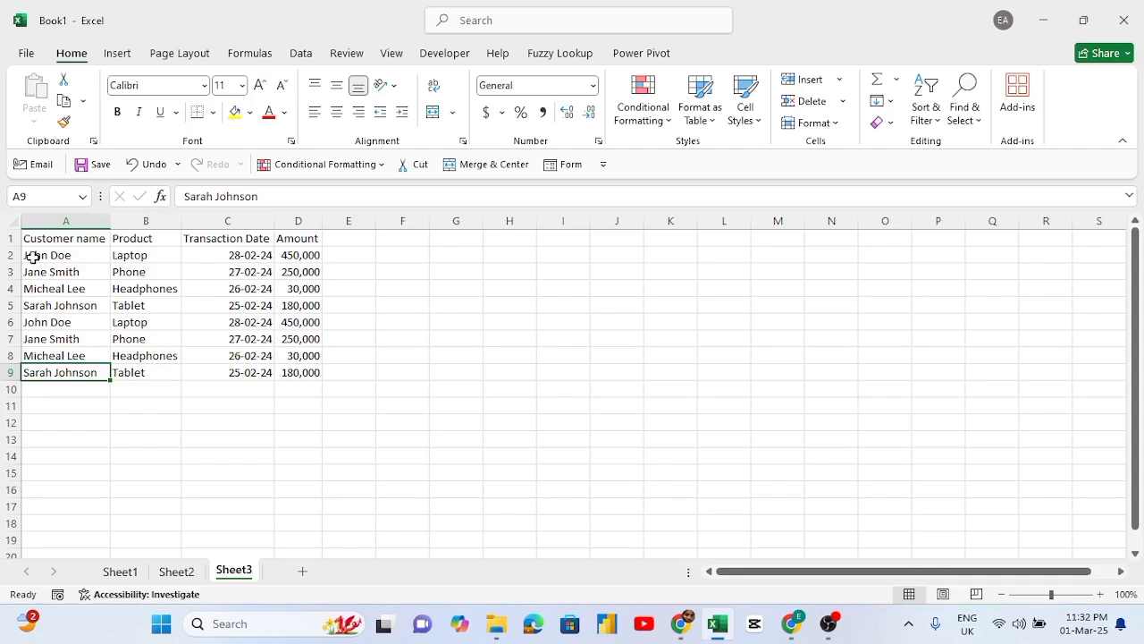
key("ctrl+Right")
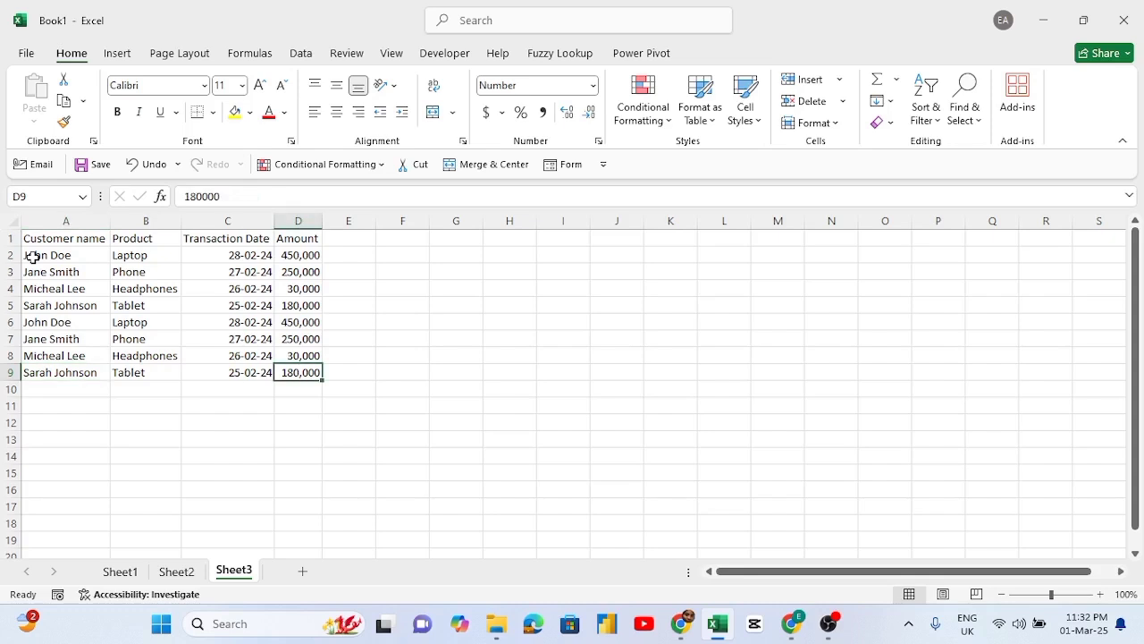
key("ctrl+Up")
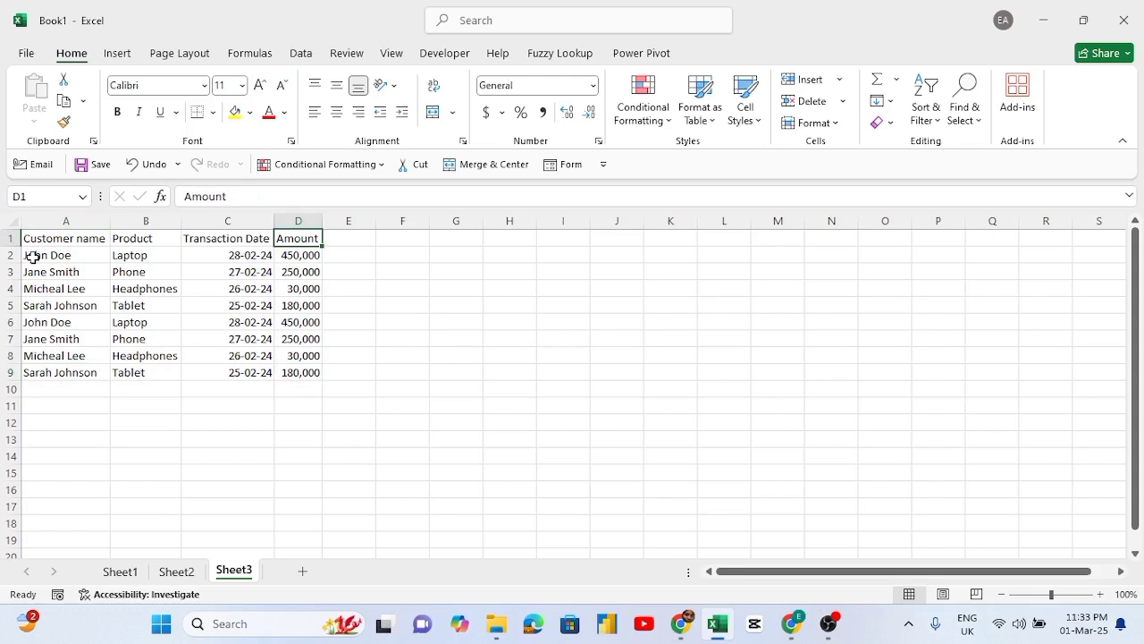
key("ctrl+Left")
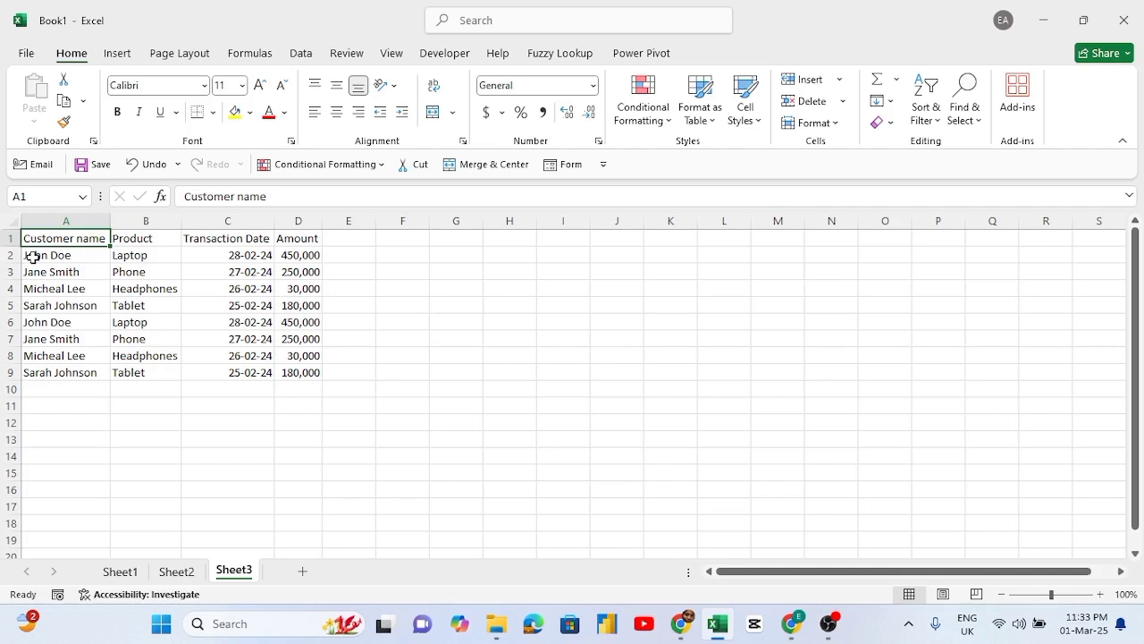
- Enter the numbers 1, 2 and 3 down column G, starting at G2
left_click(449, 253)
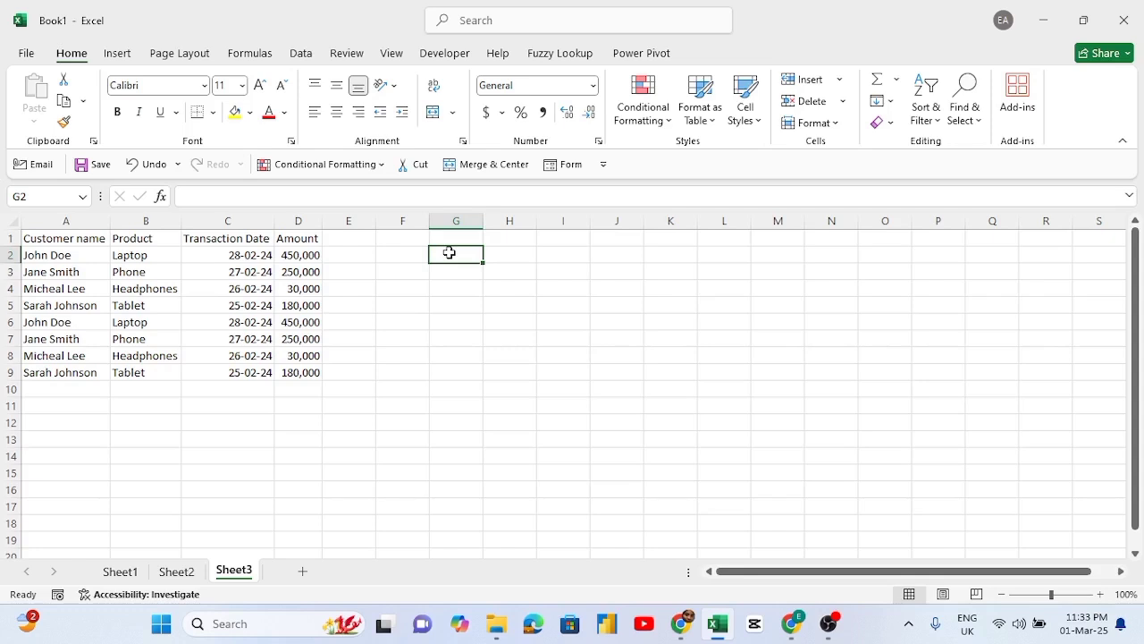
type("1")
key("Return")
type("2")
key("Return")
type("3")
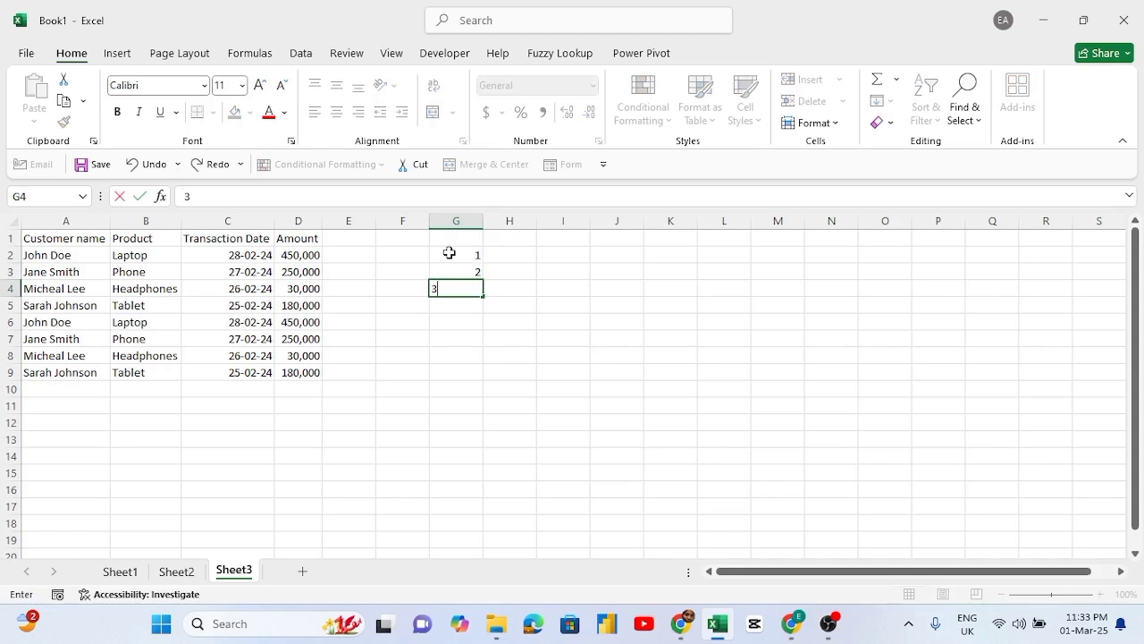
- Add the header s/n in E1 and enter the serial numbers 1 and 2 in E2 and E3
left_click(337, 236)
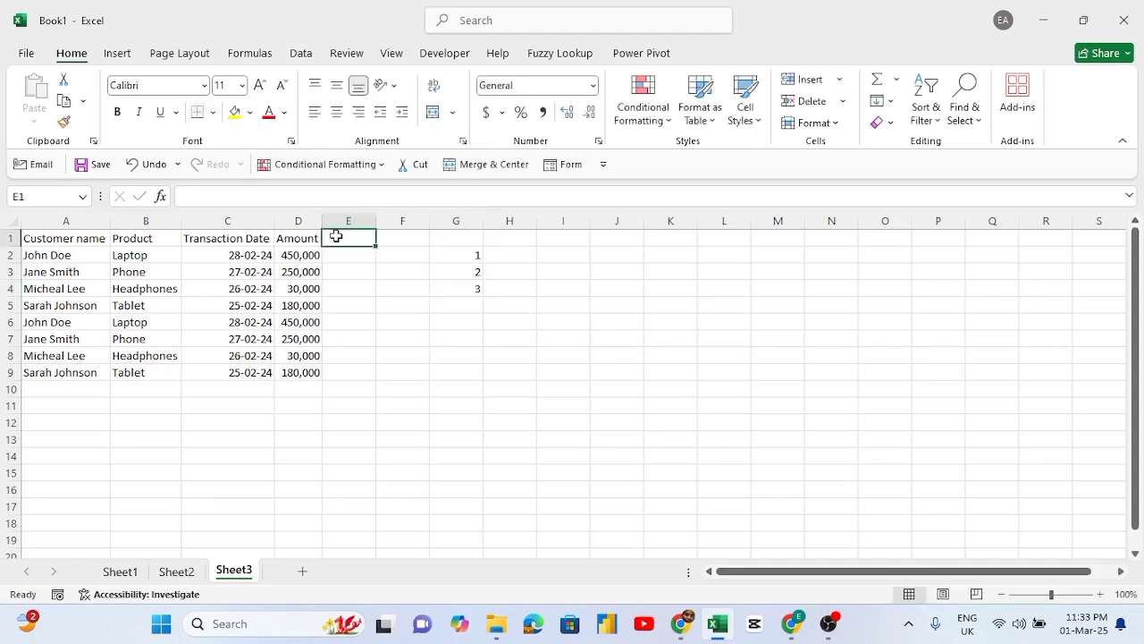
type("s/")
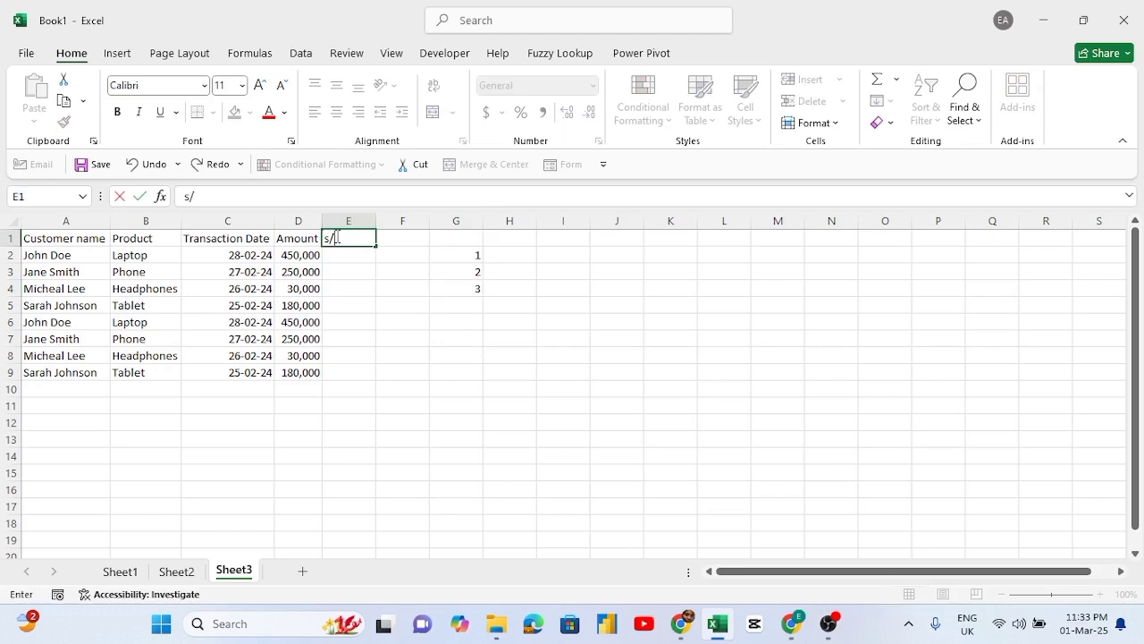
type("n")
key("Return")
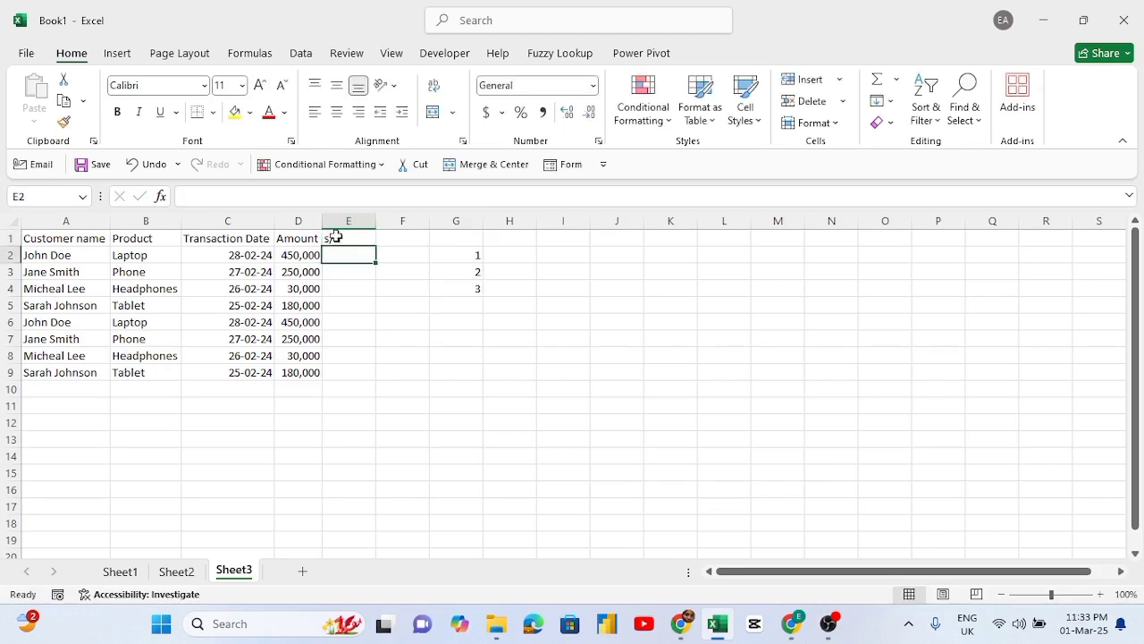
type("1")
key("Return")
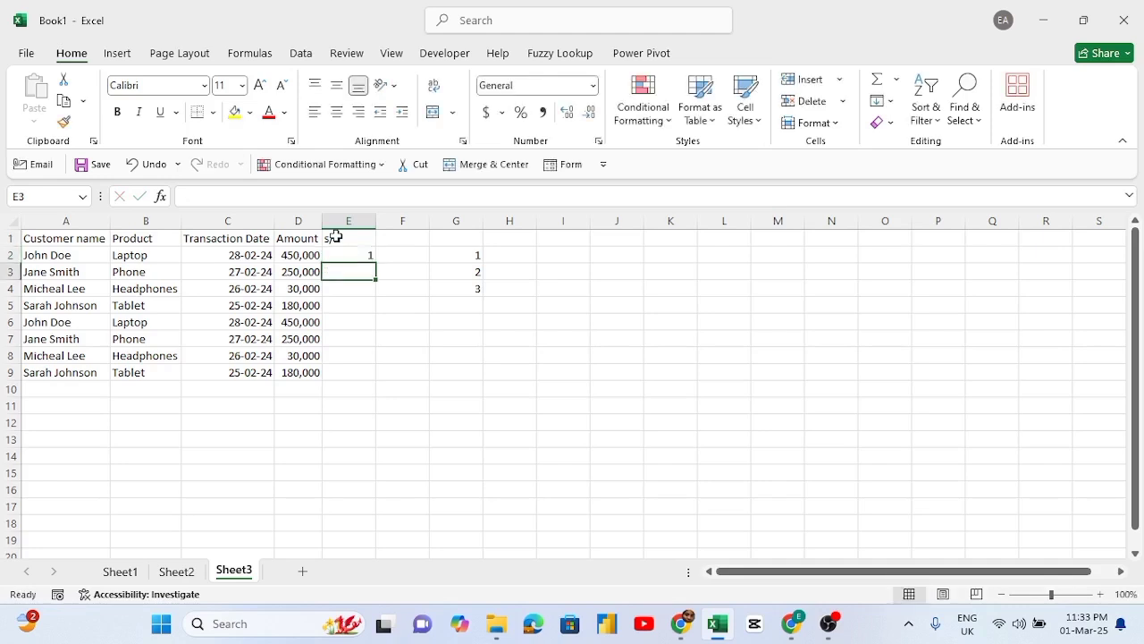
type("2")
key("Return")
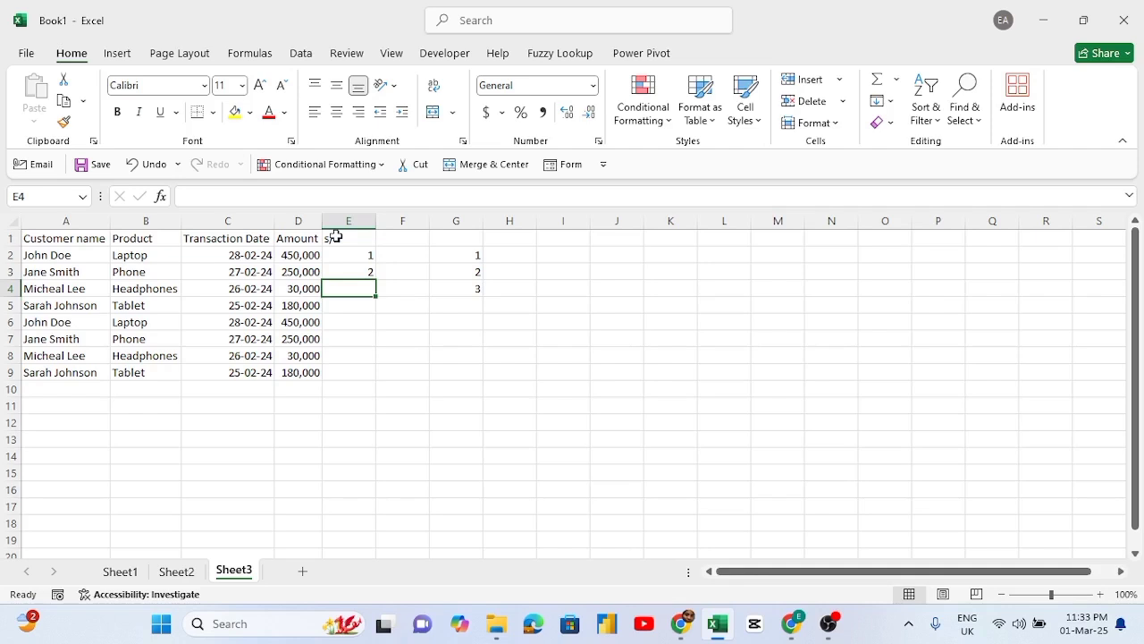
- Extend the serial number series from E2:E3 down to the last record in row 9
left_click_drag(337, 253, 342, 270)
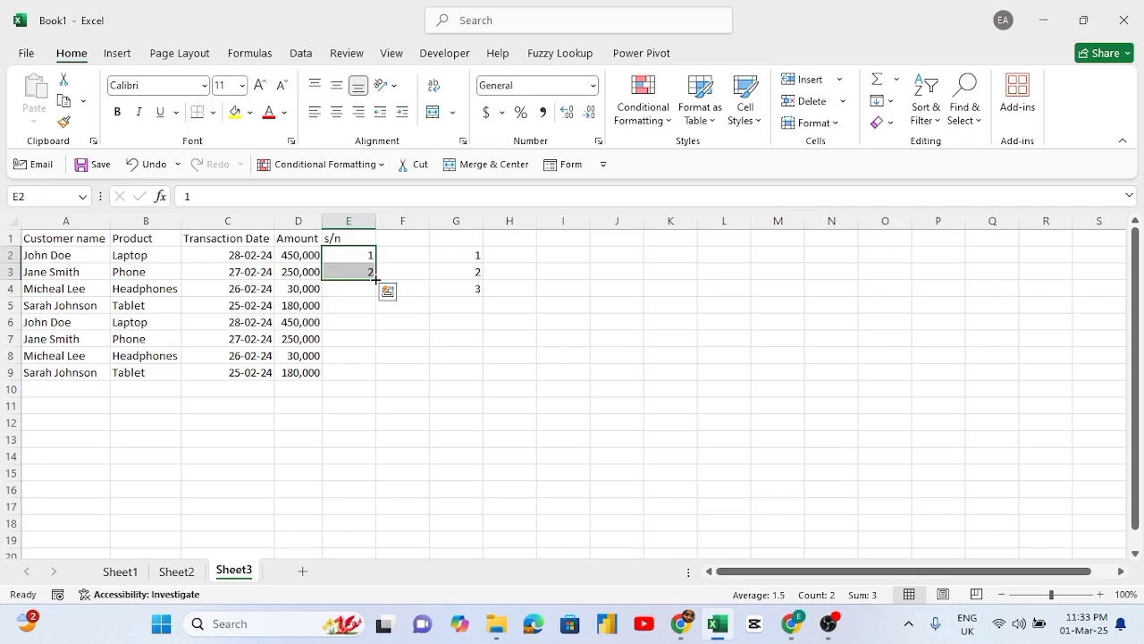
left_click_drag(376, 280, 378, 359)
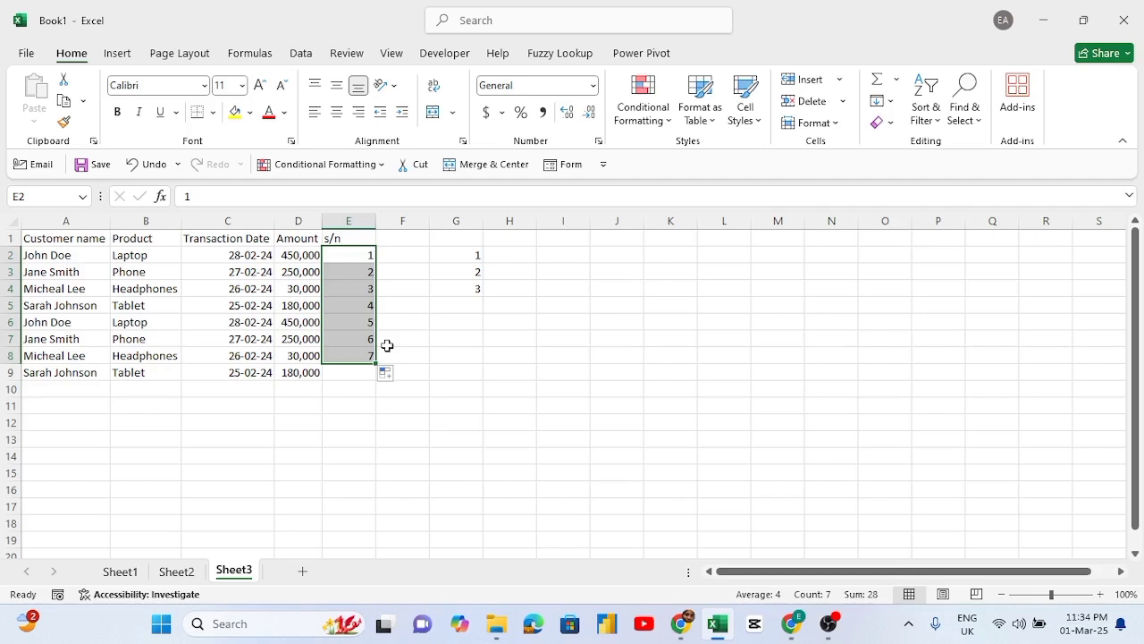
key("ctrl+z")
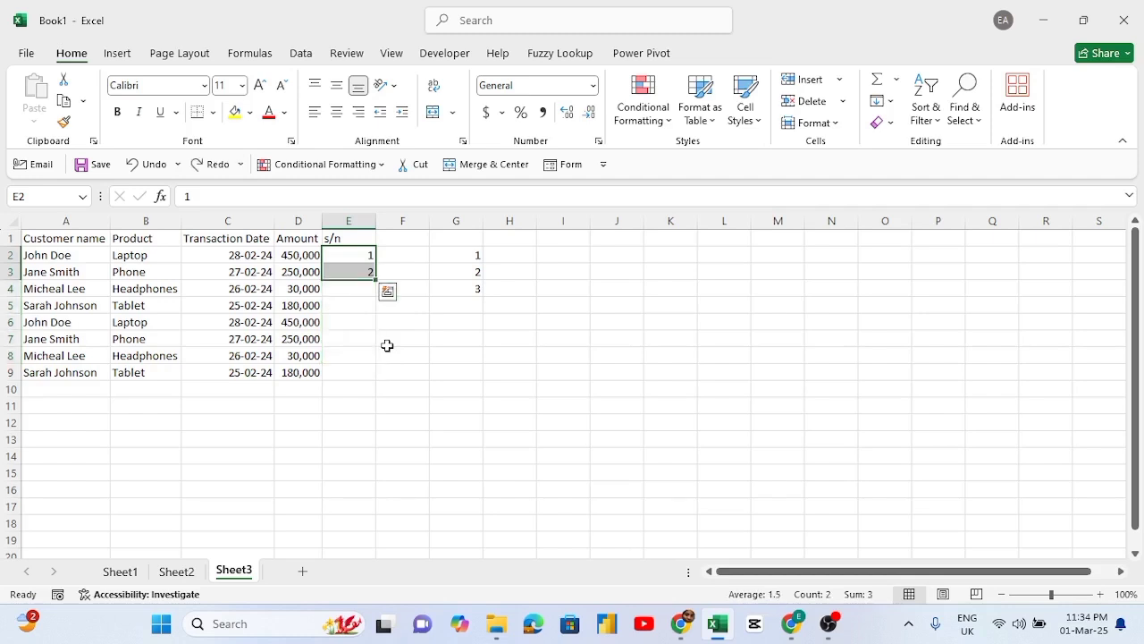
double_click(376, 279)
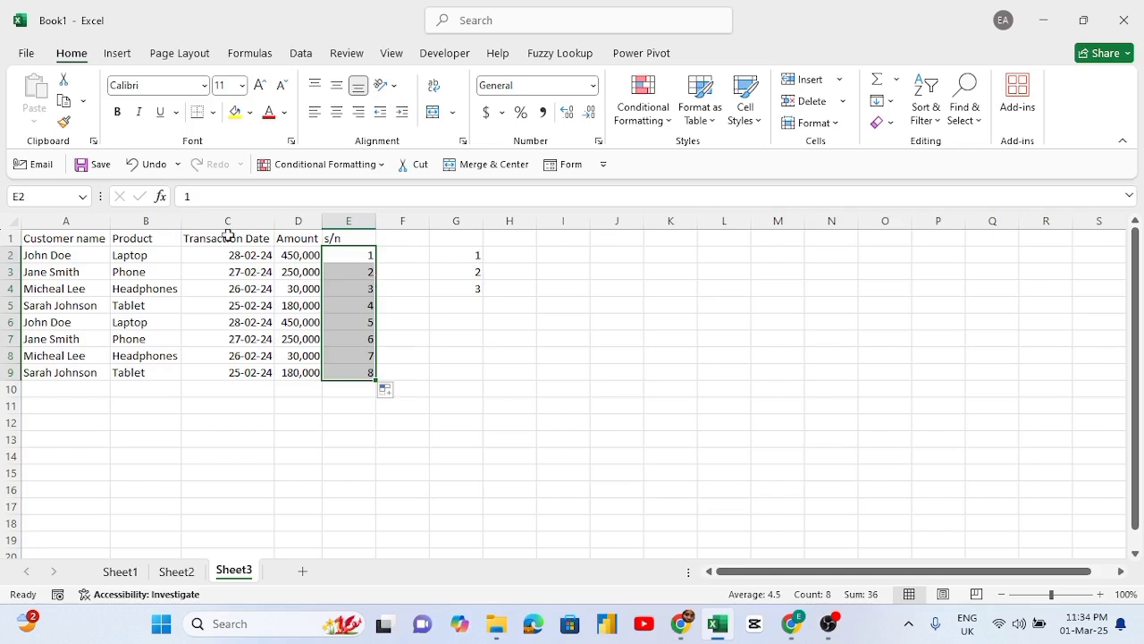
- Apply the Text number format to the Customer name and Product columns
left_click(61, 224)
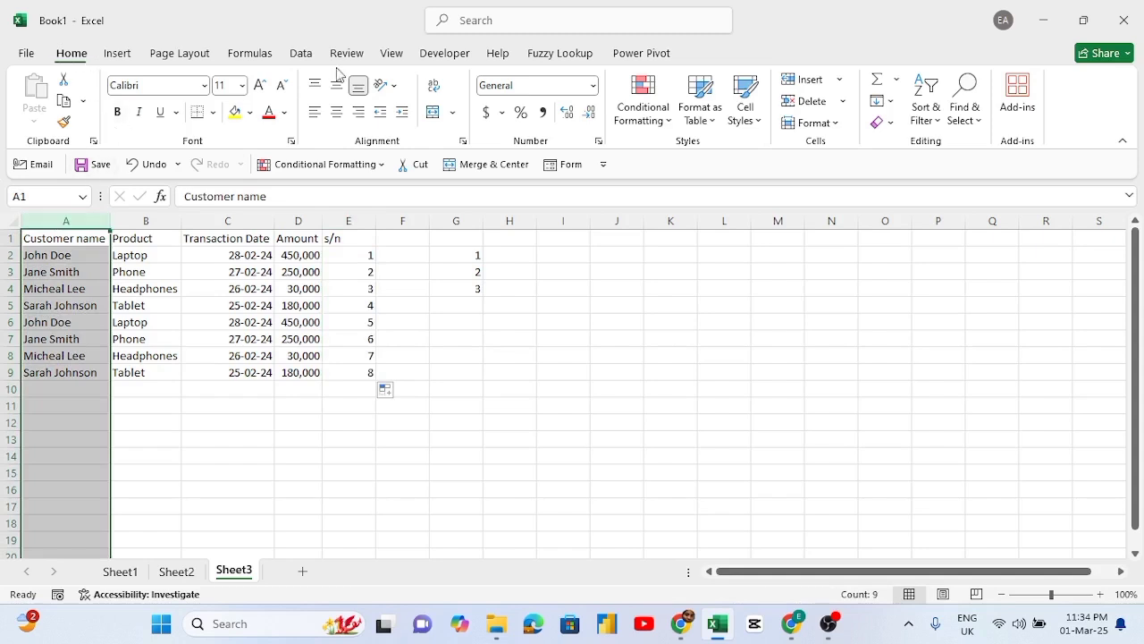
left_click(597, 89)
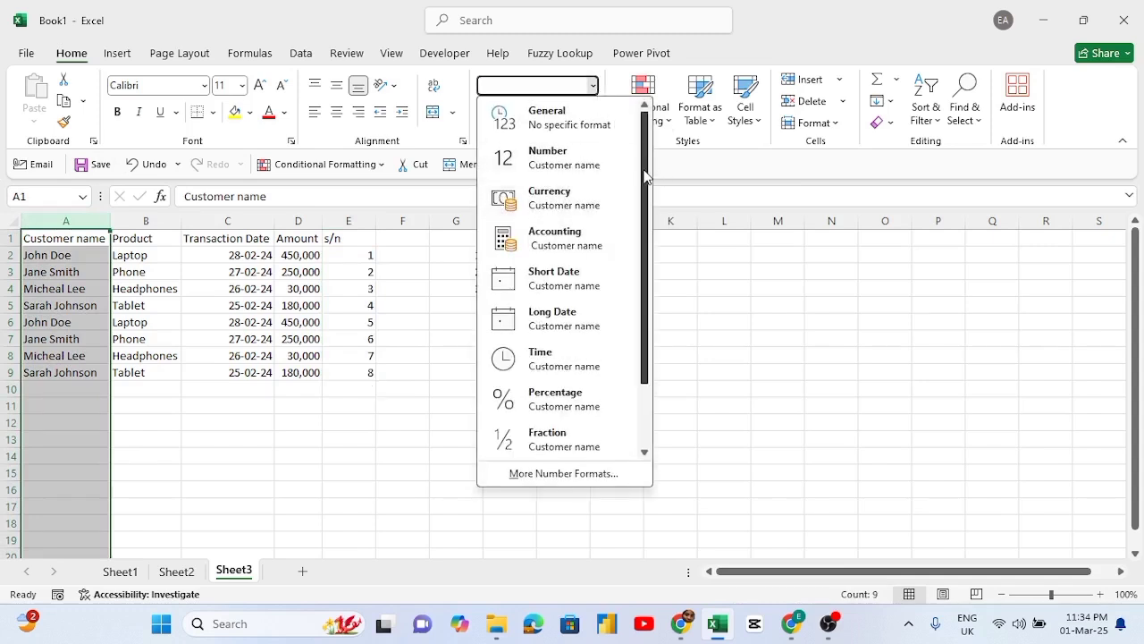
left_click_drag(646, 177, 638, 265)
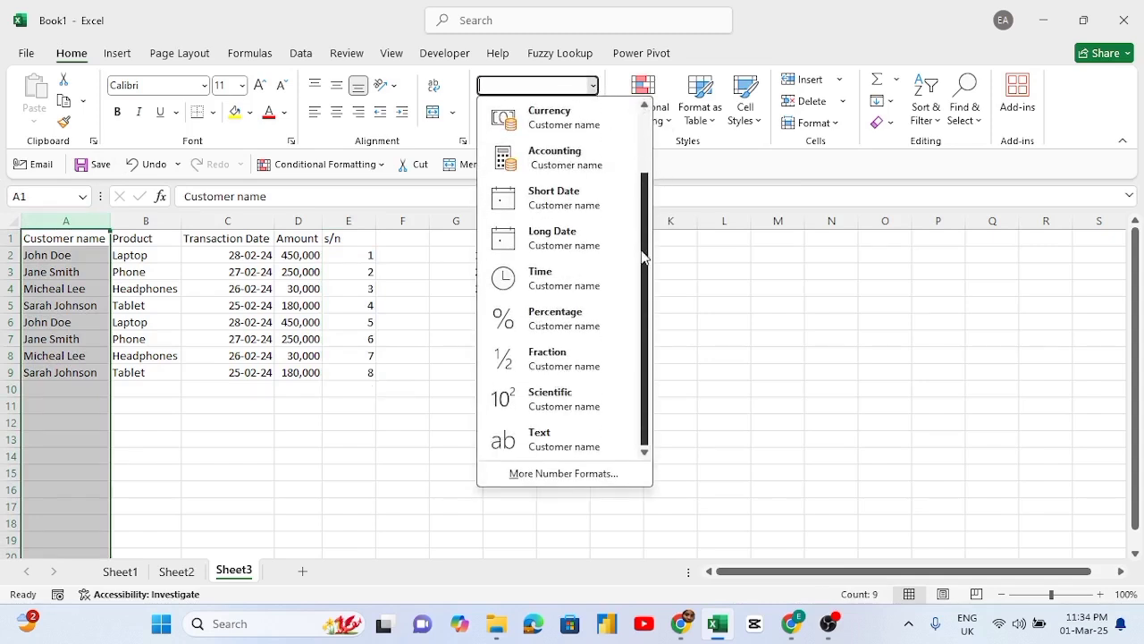
left_click(540, 438)
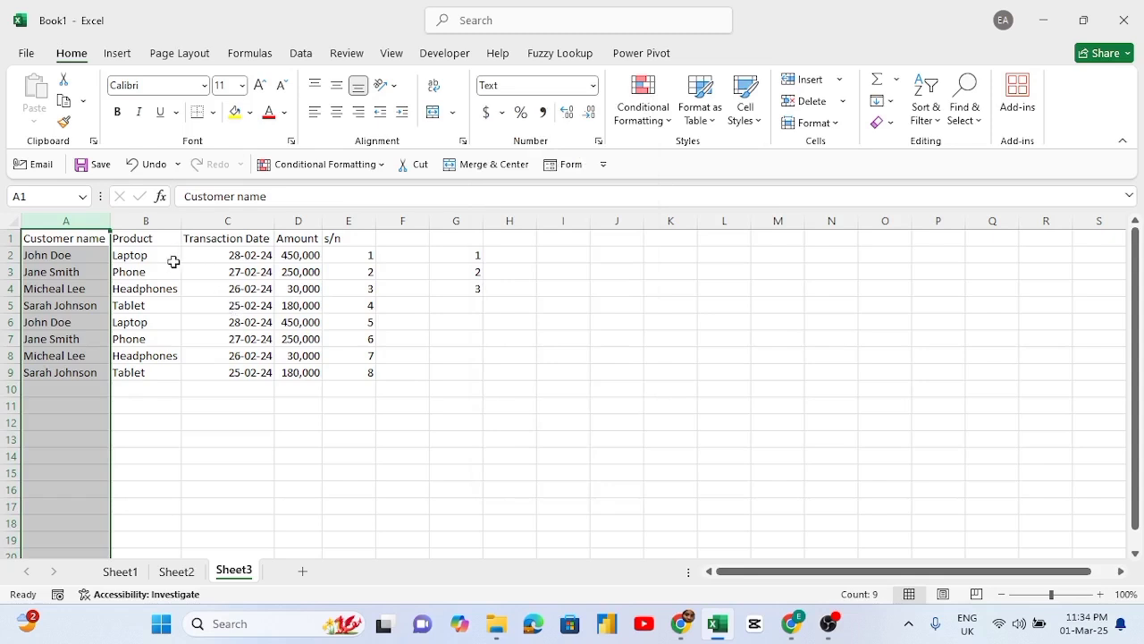
left_click(135, 221)
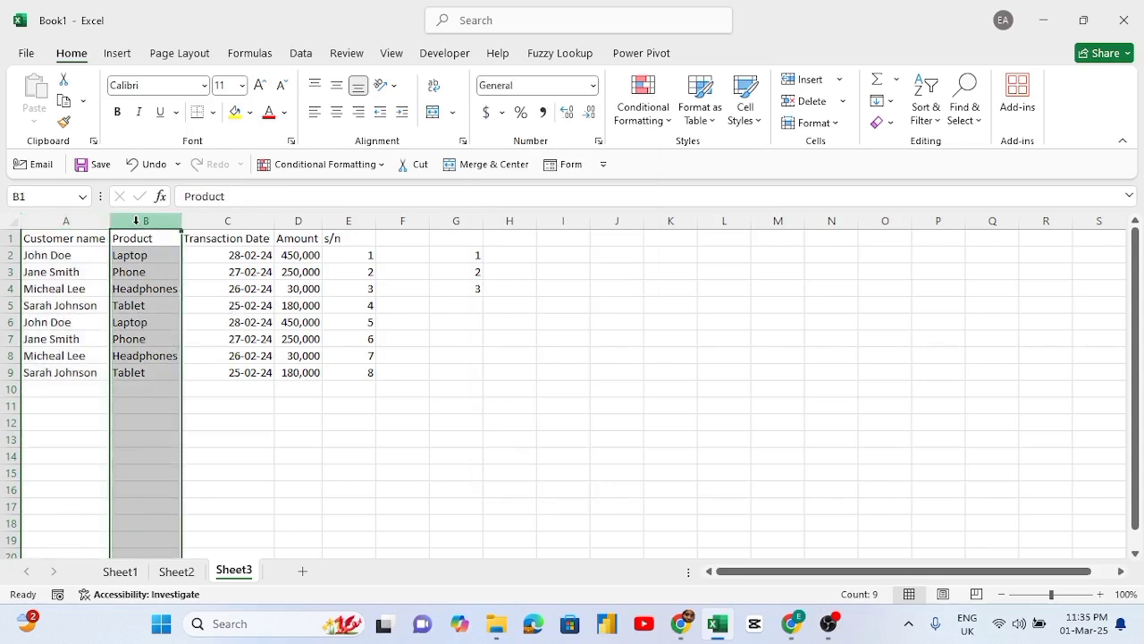
left_click(594, 86)
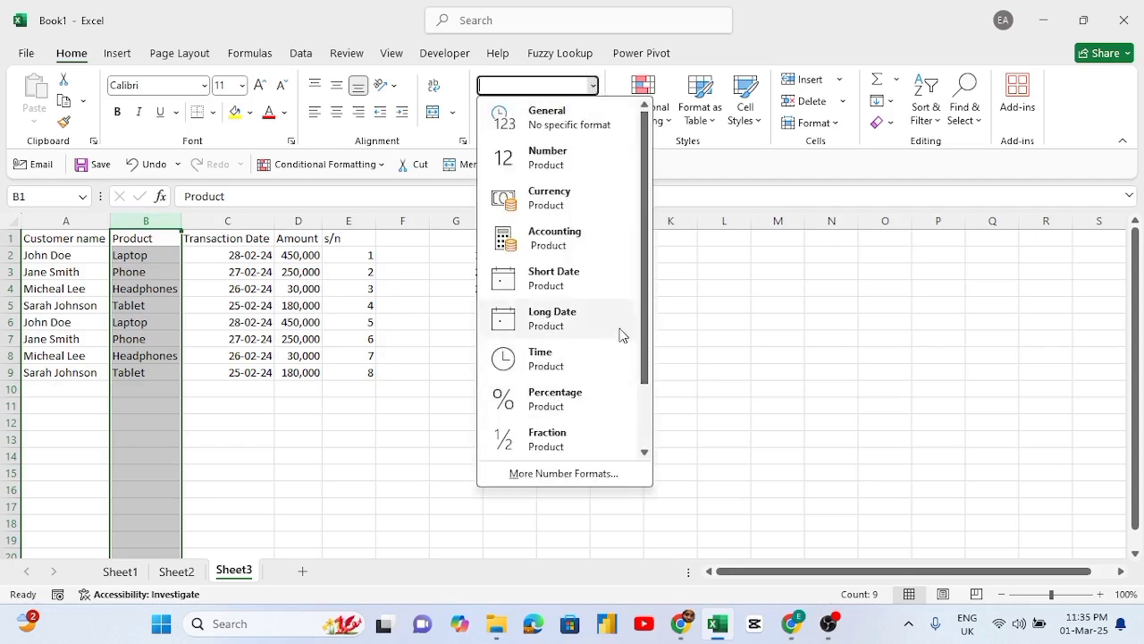
left_click_drag(645, 339, 643, 439)
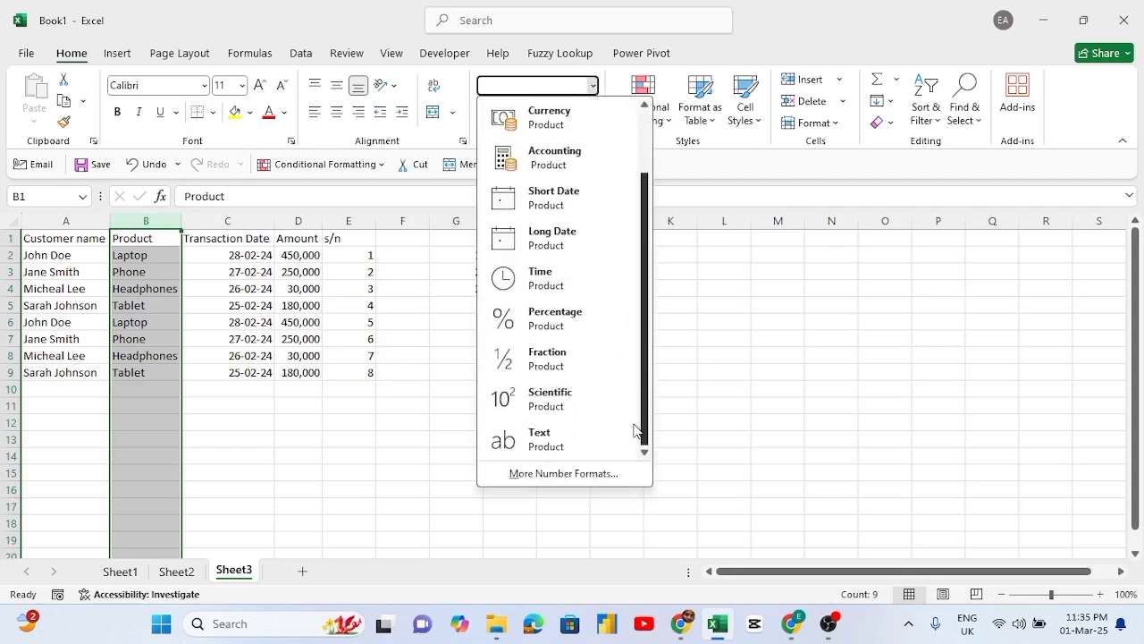
left_click(572, 440)
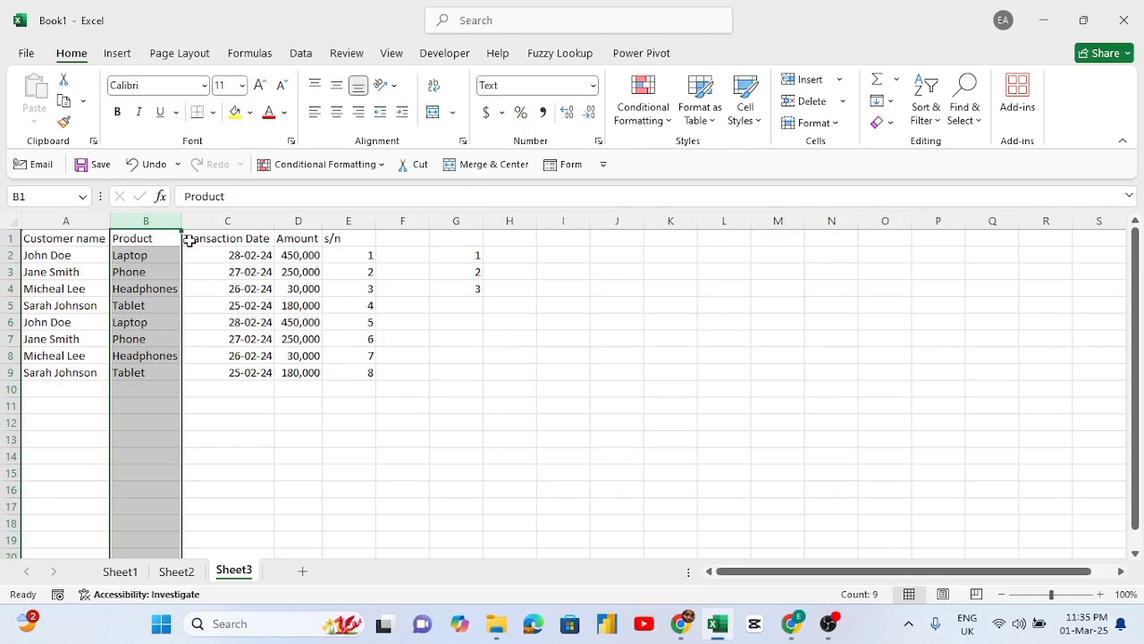
- Apply the Short Date format to the Transaction Date column
left_click(229, 222)
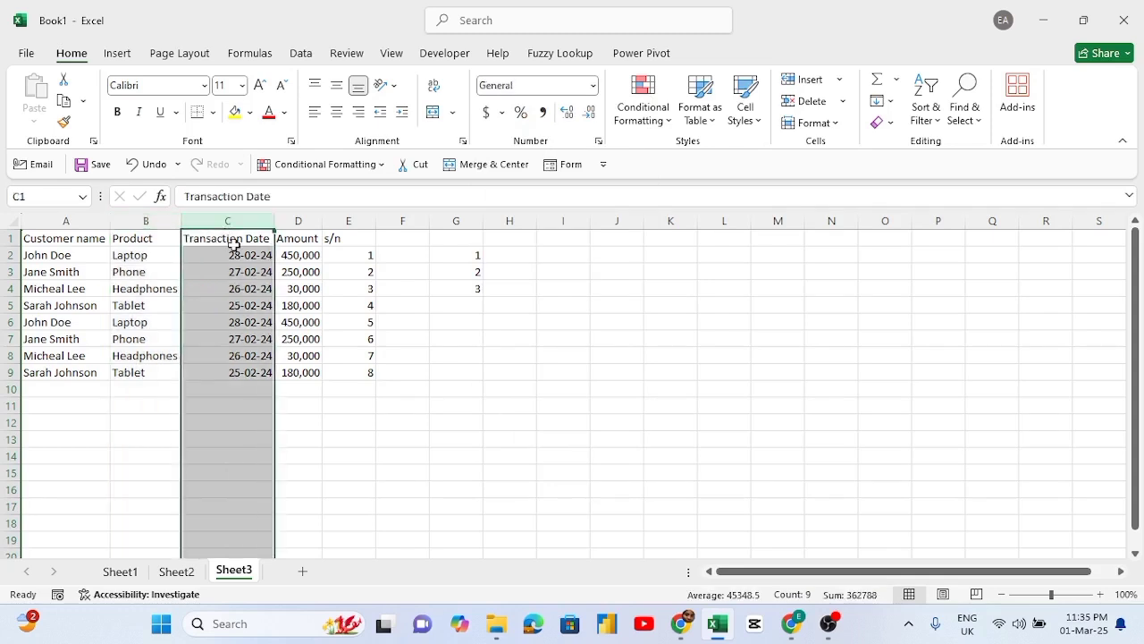
left_click(592, 85)
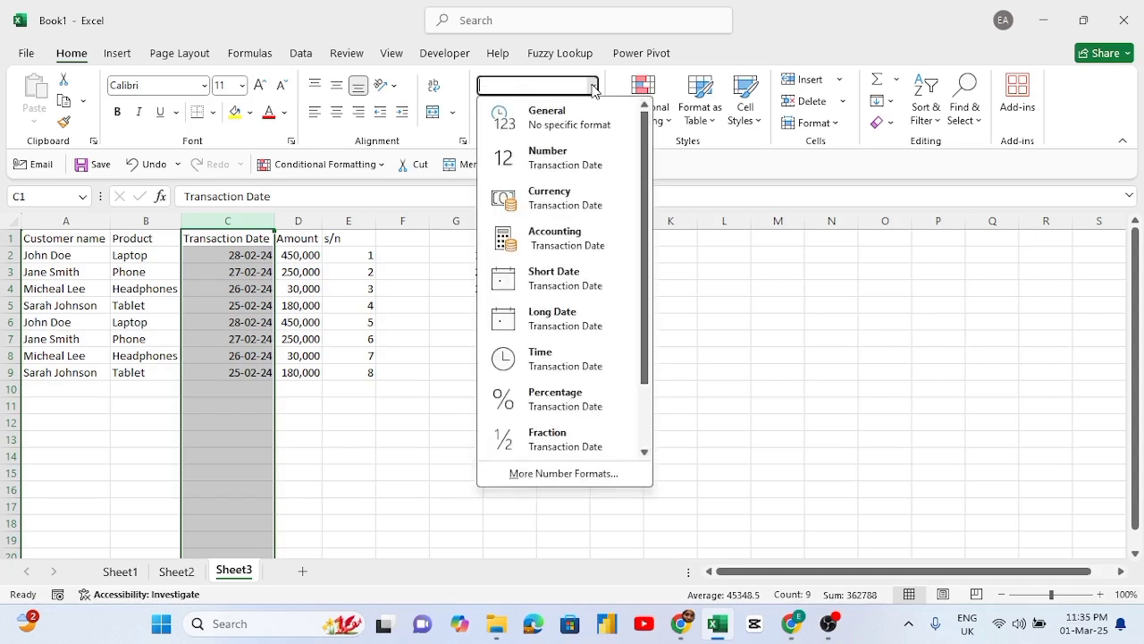
left_click(528, 276)
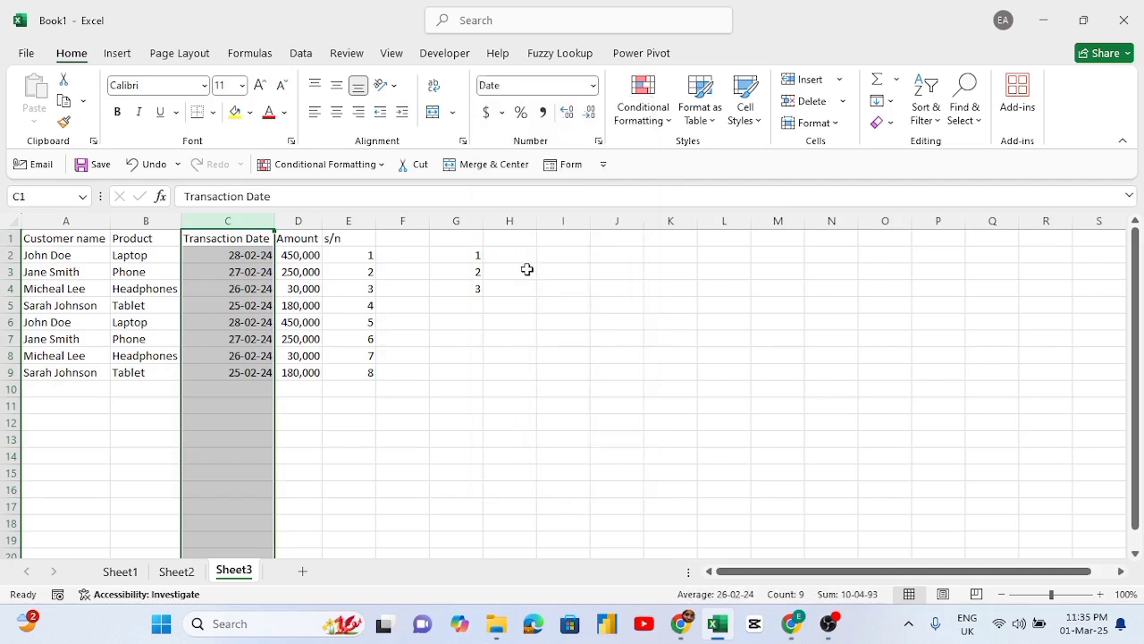
- Apply the Currency format with zero decimal places to the Amount column
left_click(296, 222)
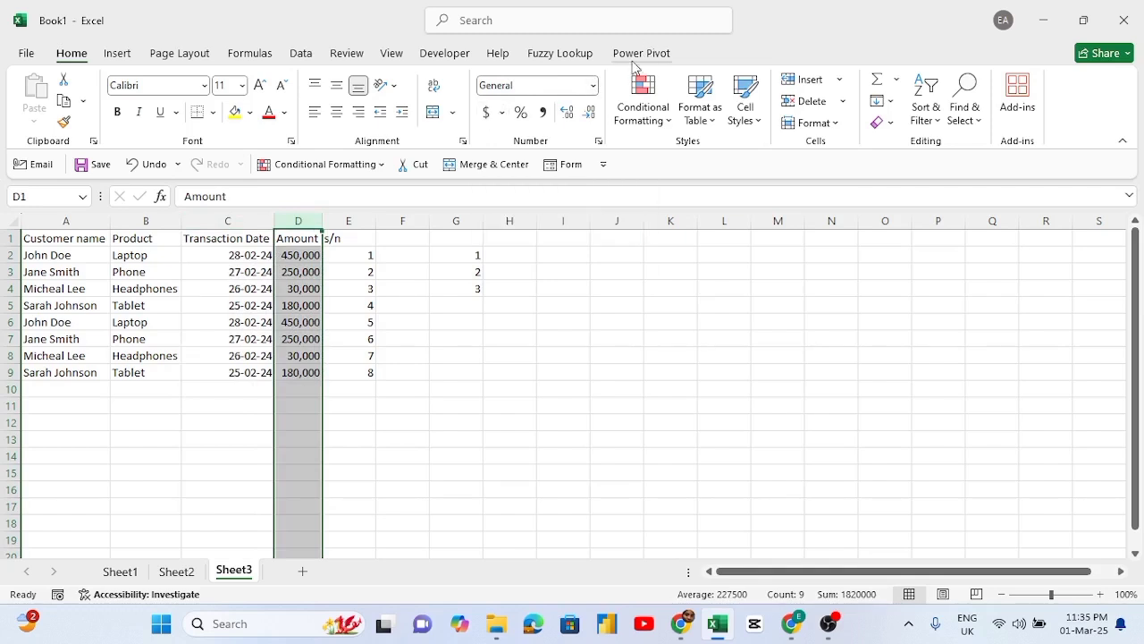
left_click(593, 85)
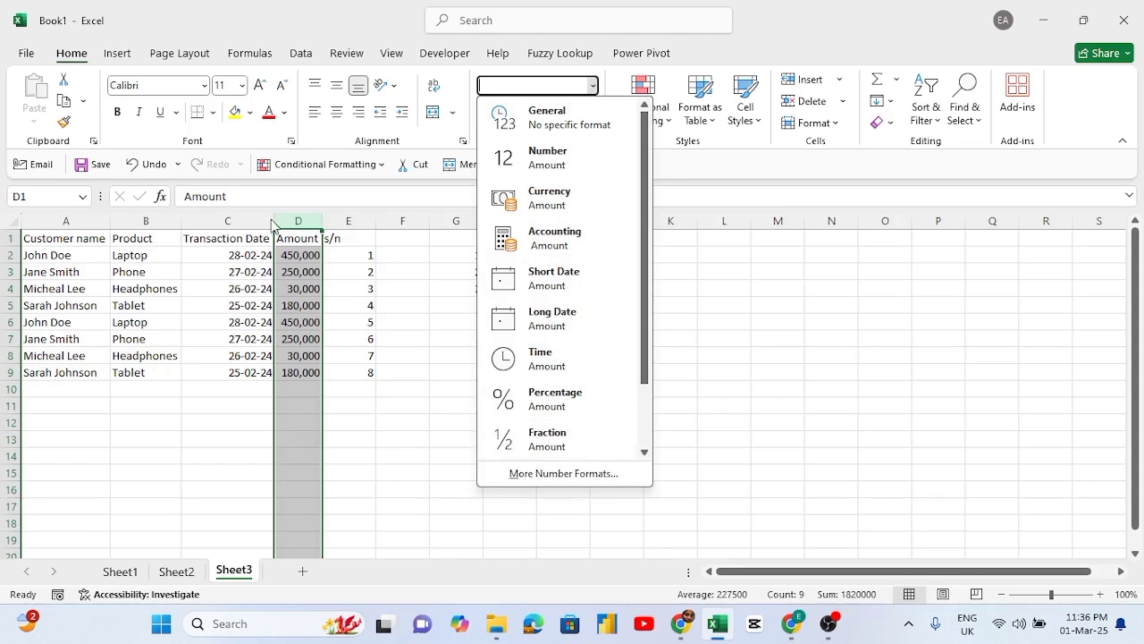
left_click(544, 200)
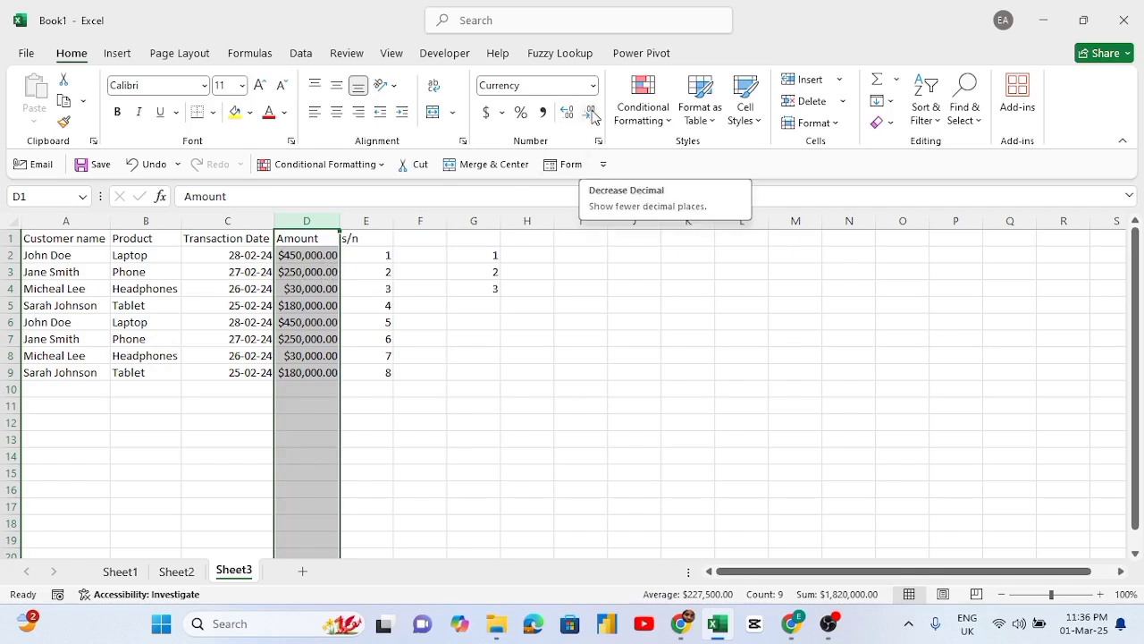
left_click(593, 115)
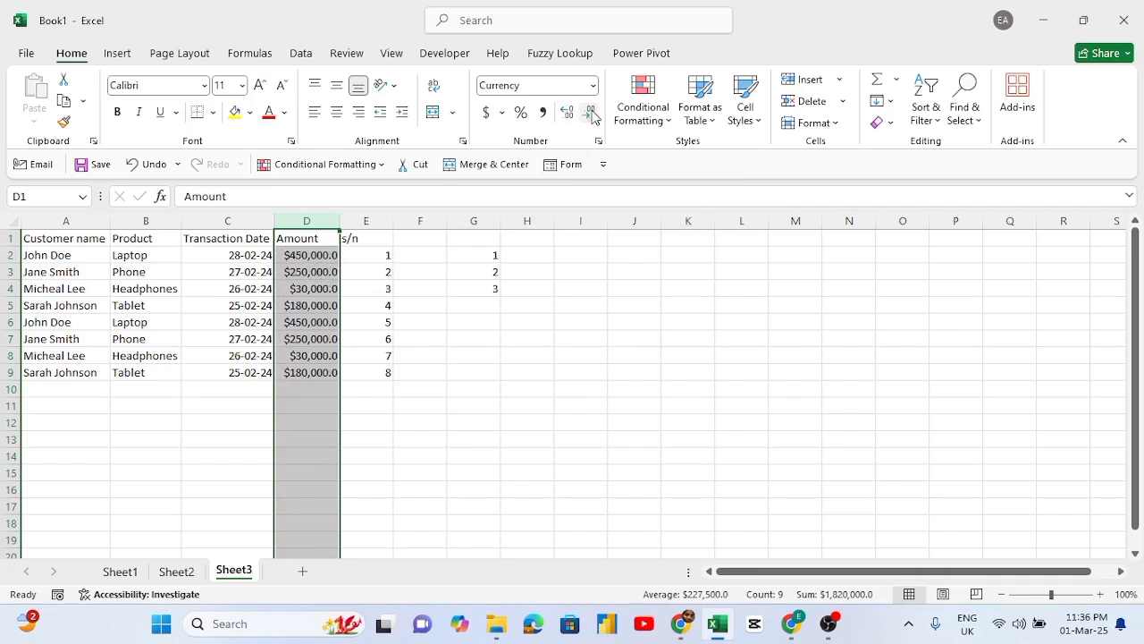
left_click(593, 115)
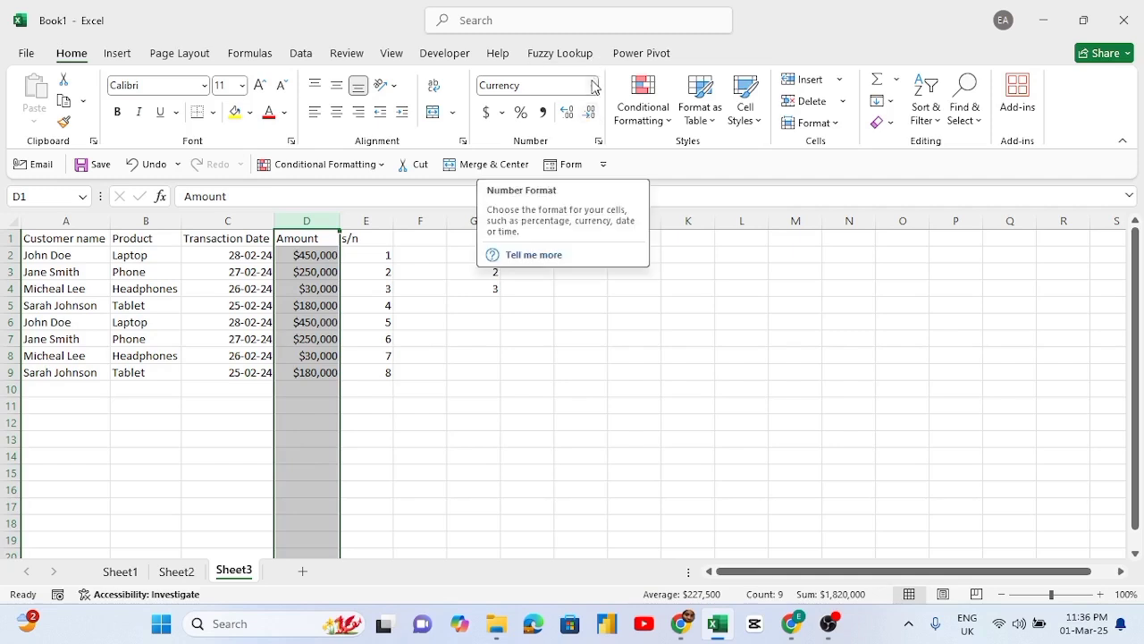
- Set the currency symbol of the Amount column to ₦ Ibibio (Nigeria)
left_click(598, 143)
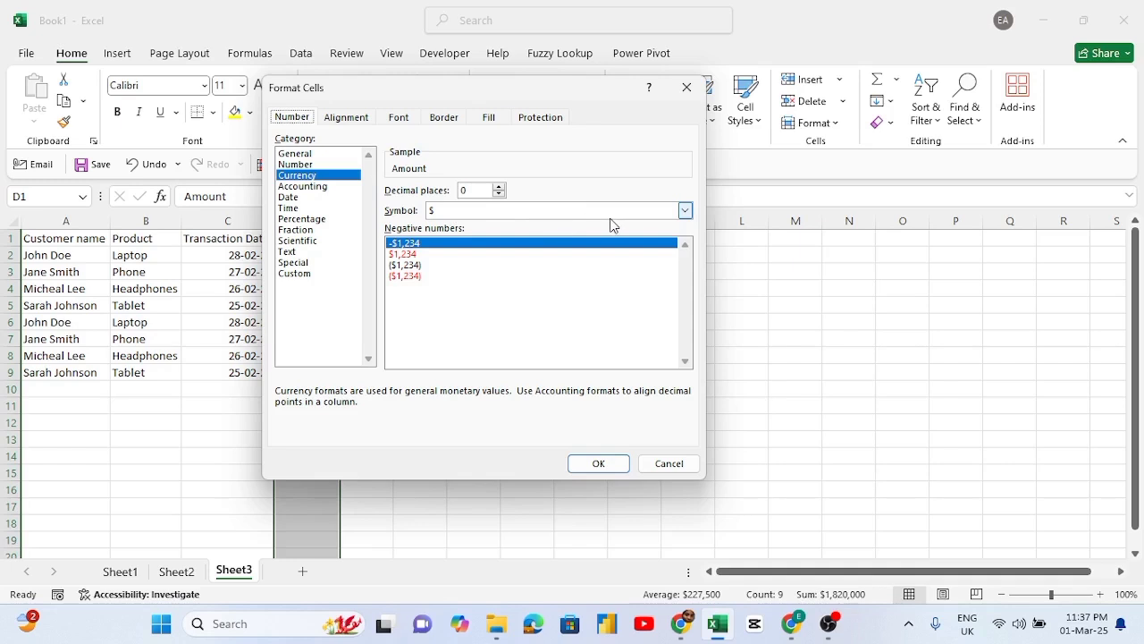
left_click(685, 211)
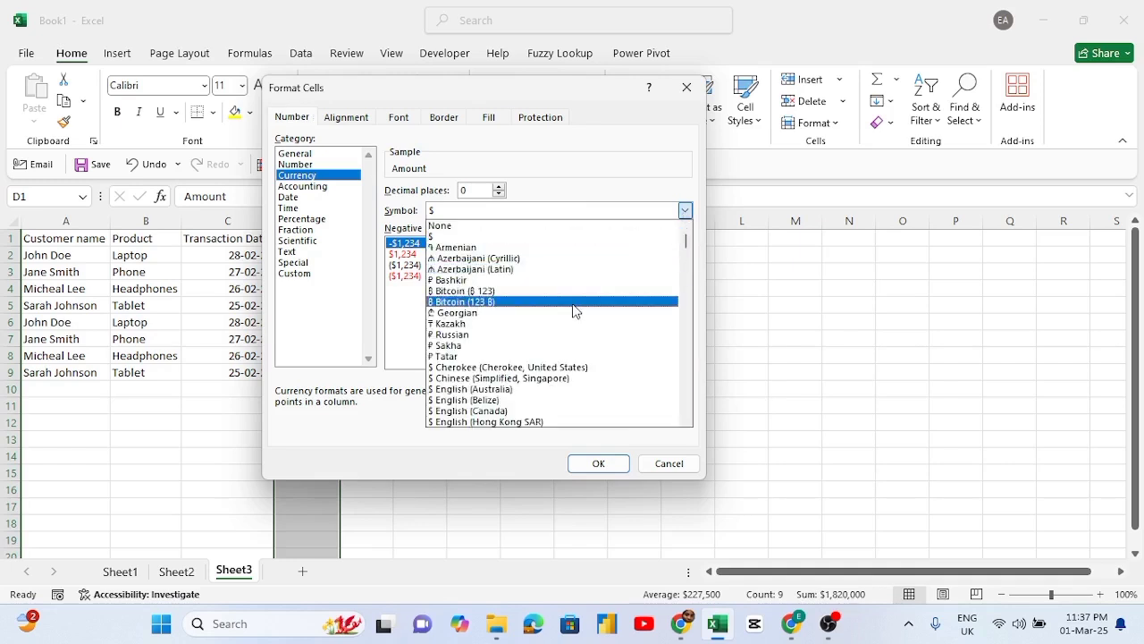
left_click_drag(688, 241, 686, 261)
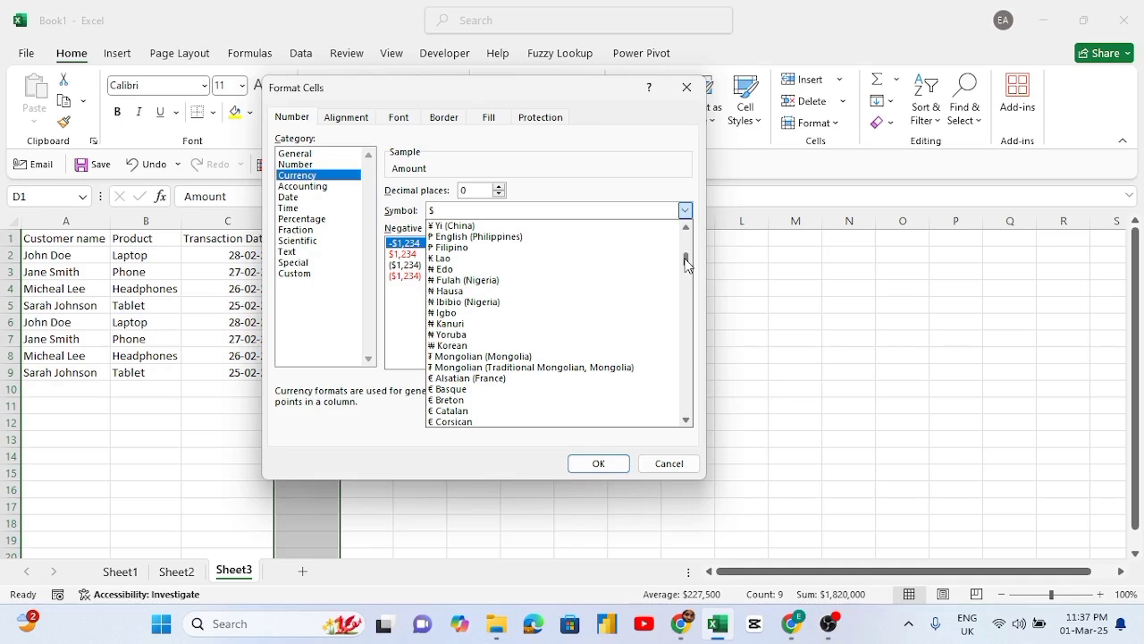
left_click(470, 302)
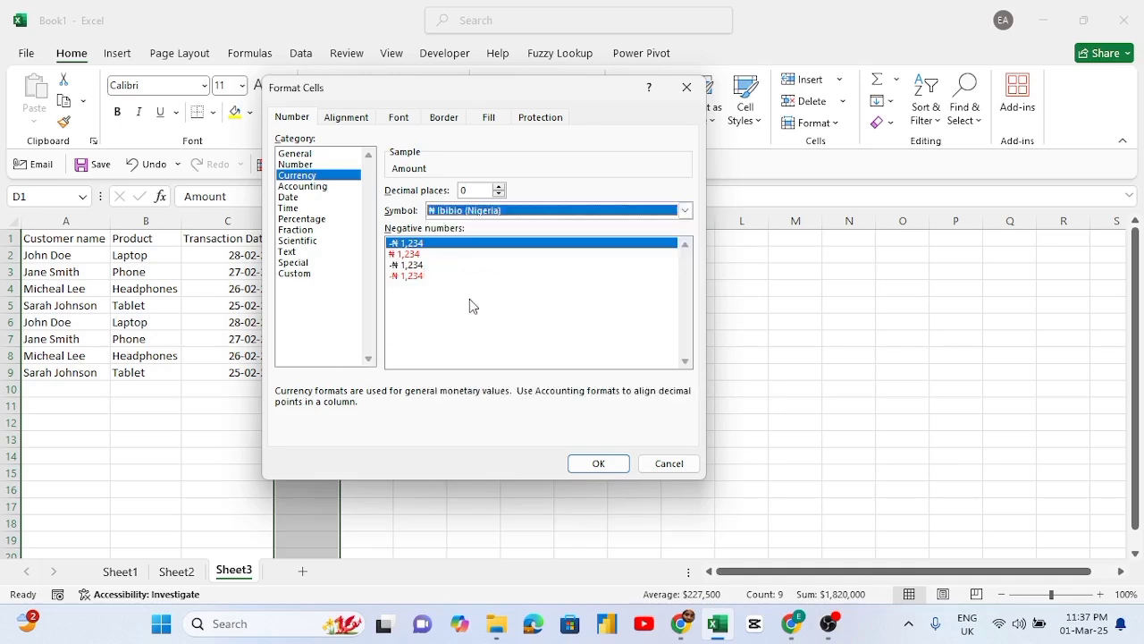
left_click(597, 464)
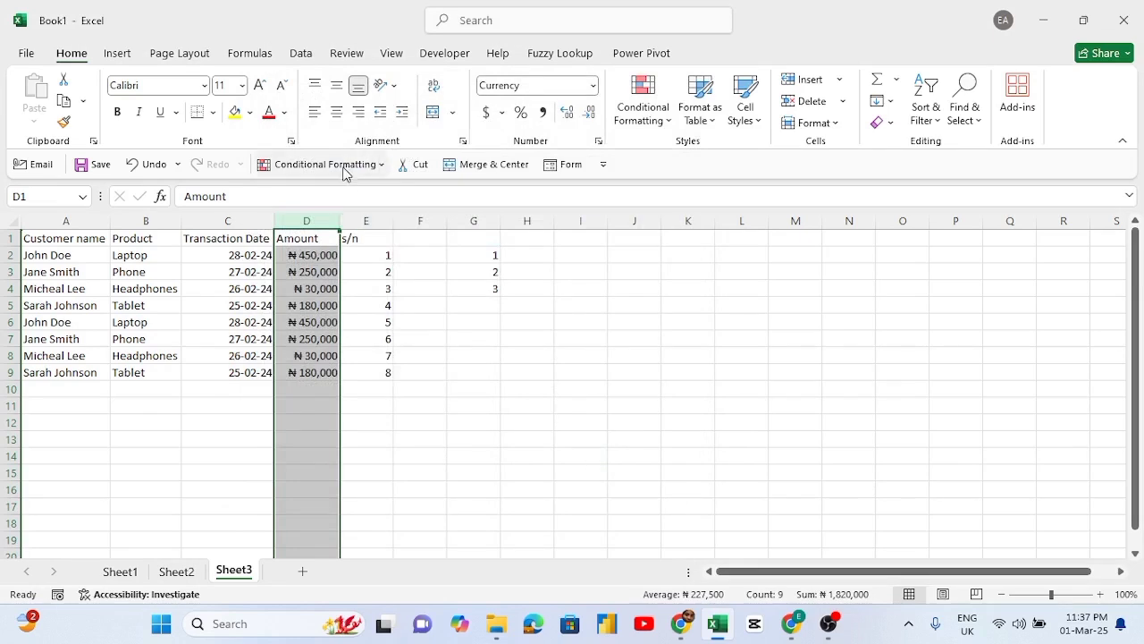
- Apply the Number format with no decimal places to the s/n column
left_click(358, 220)
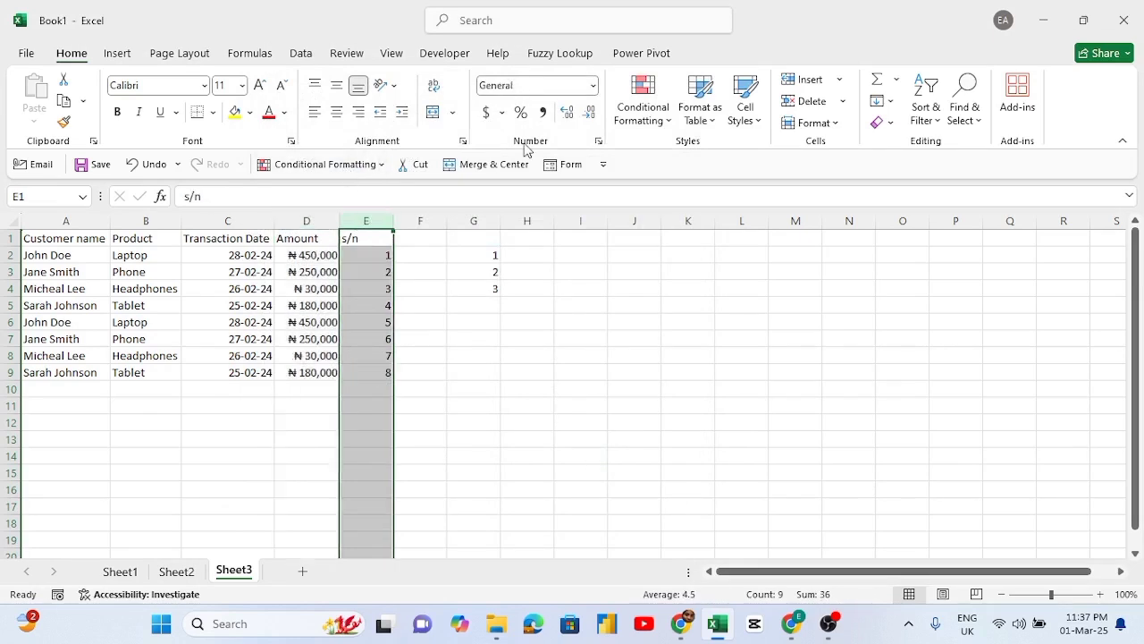
left_click(593, 85)
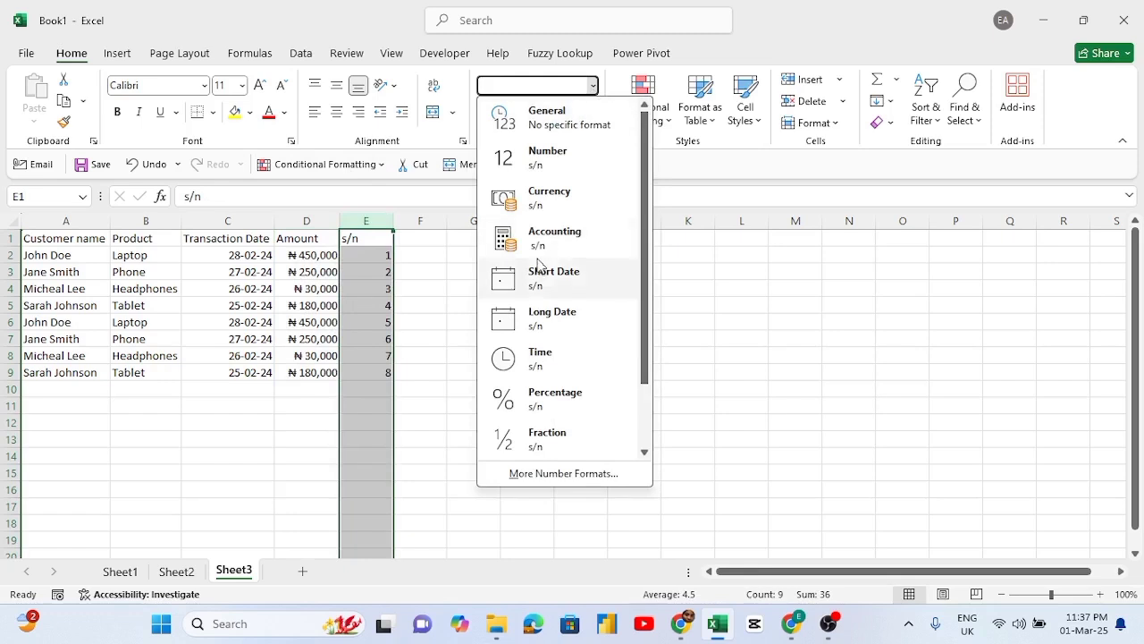
left_click(551, 171)
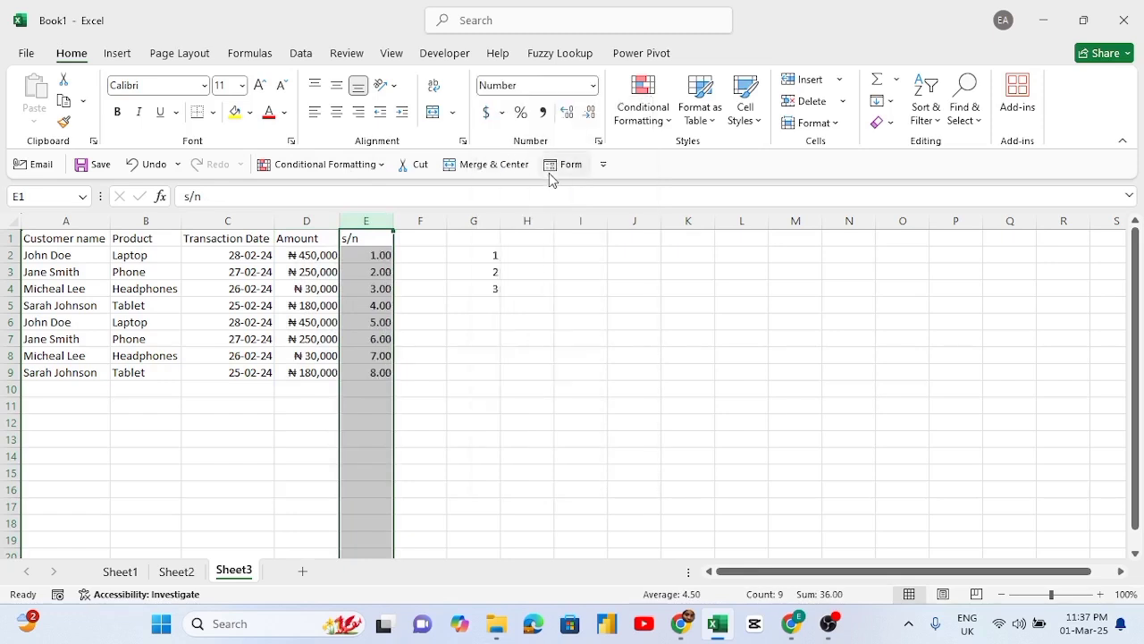
left_click(589, 115)
left_click(589, 115)
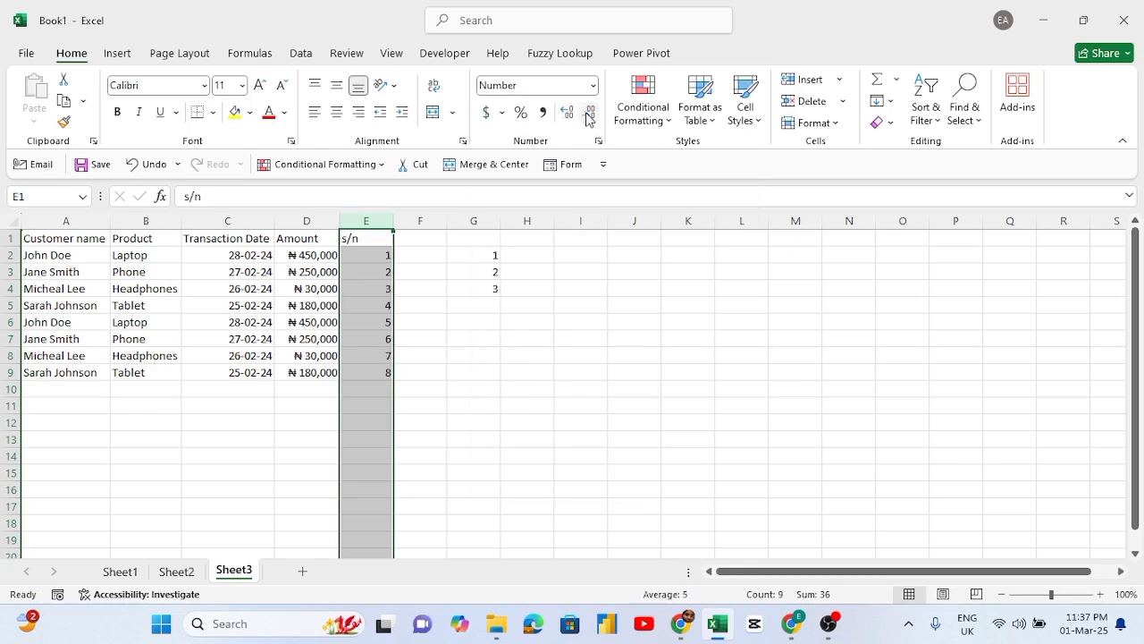
left_click(307, 456)
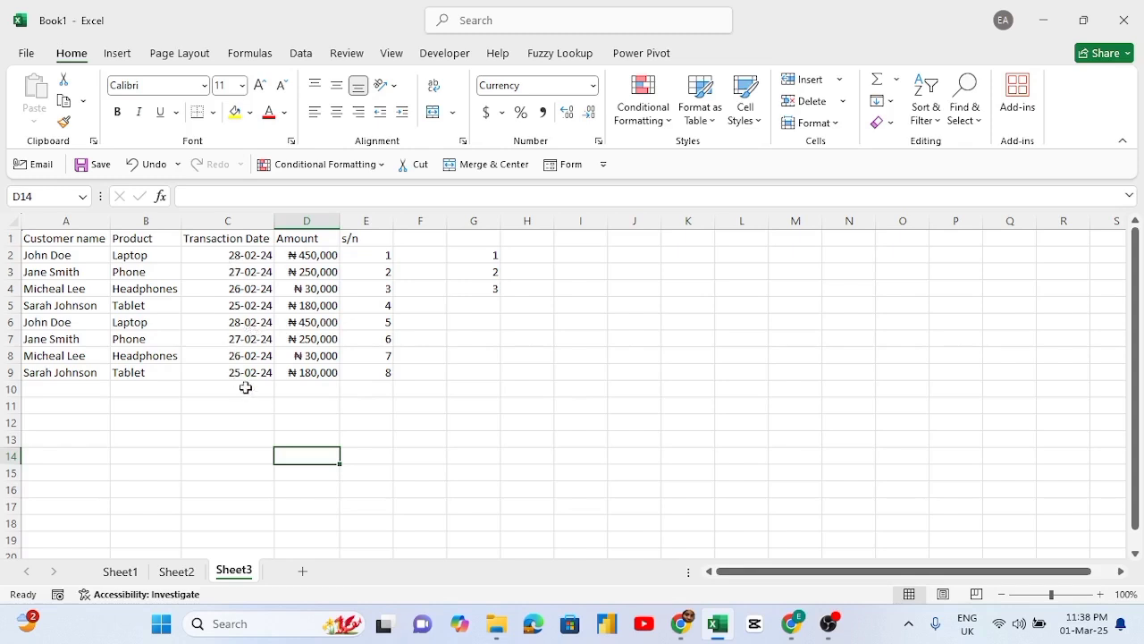
- Enter the date pattern dd/mm/yy in C14 and mm/dd/yy in C15
left_click(253, 449)
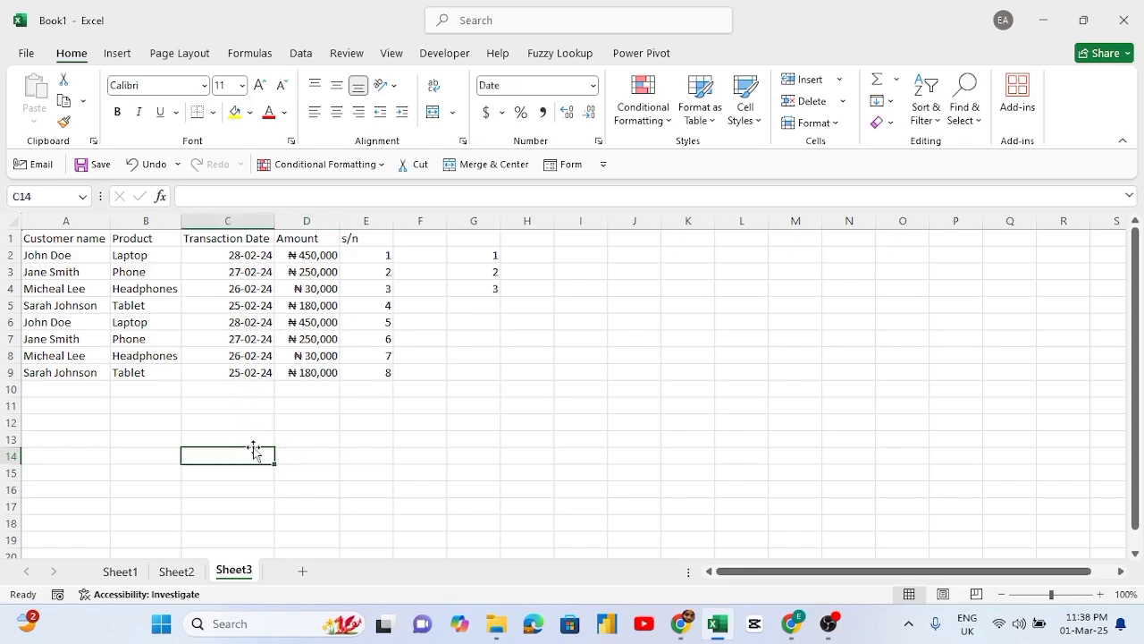
type("dd/")
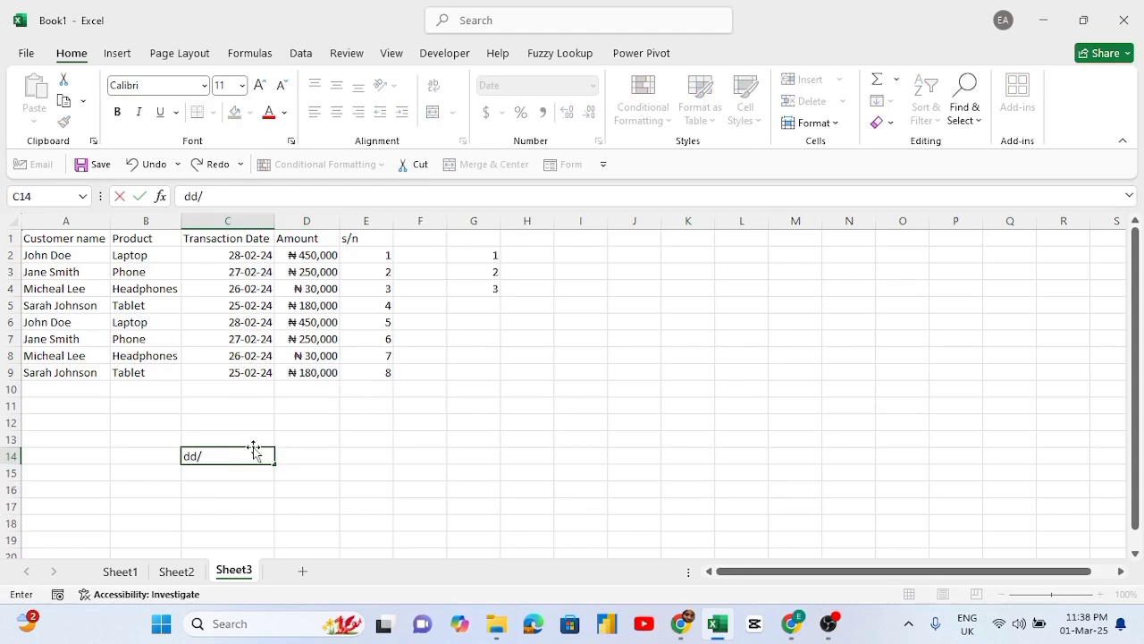
type("mm/yy")
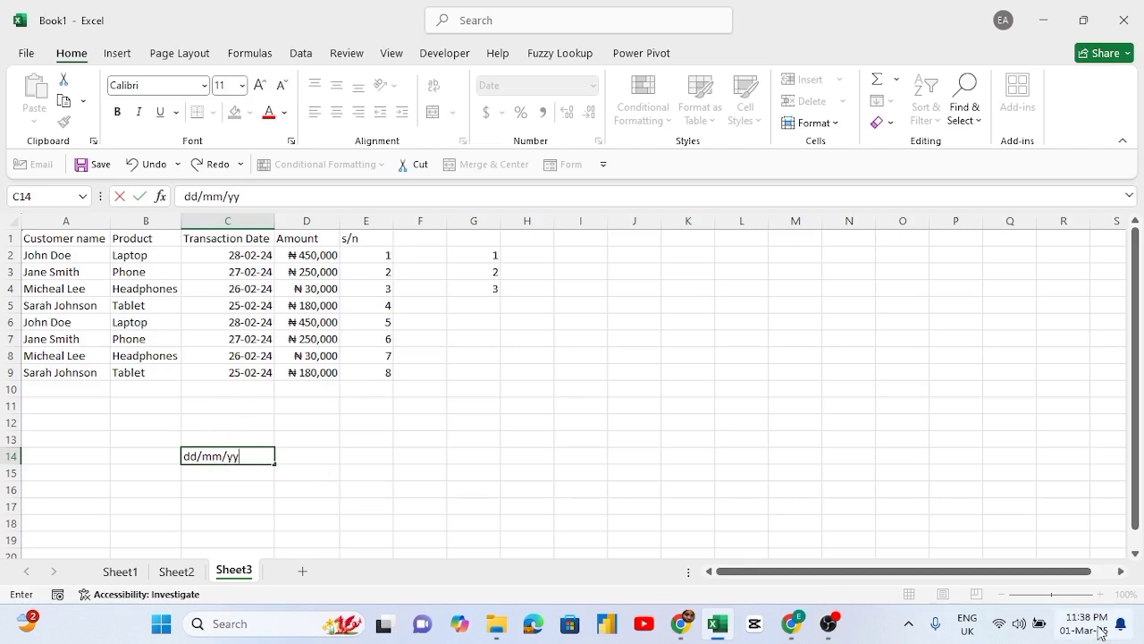
mouse_move(1098, 635)
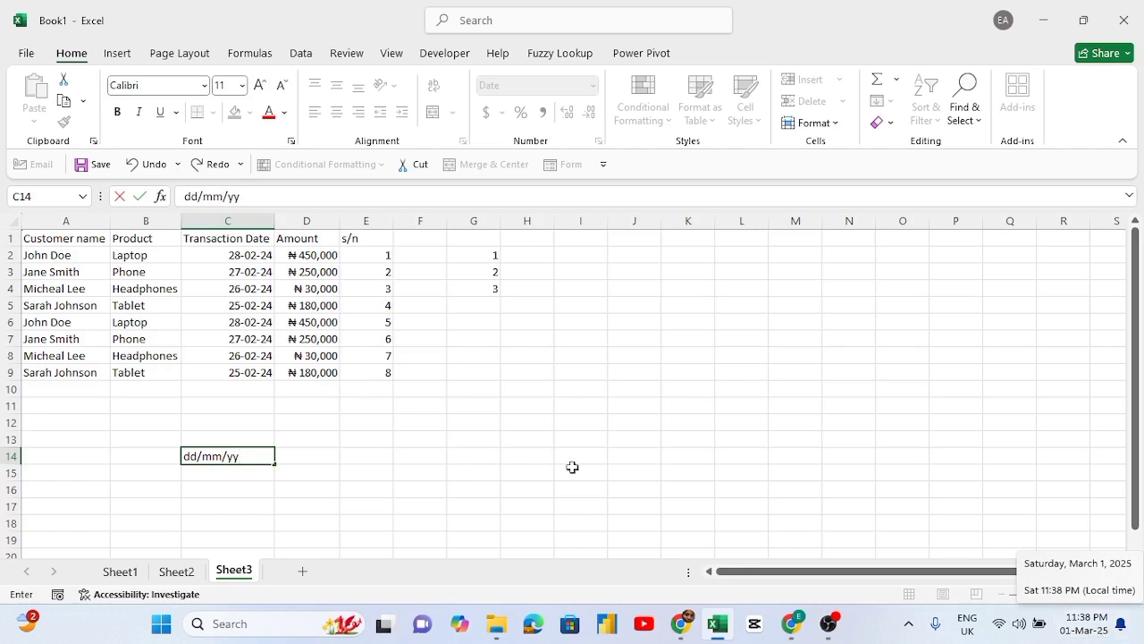
left_click(216, 471)
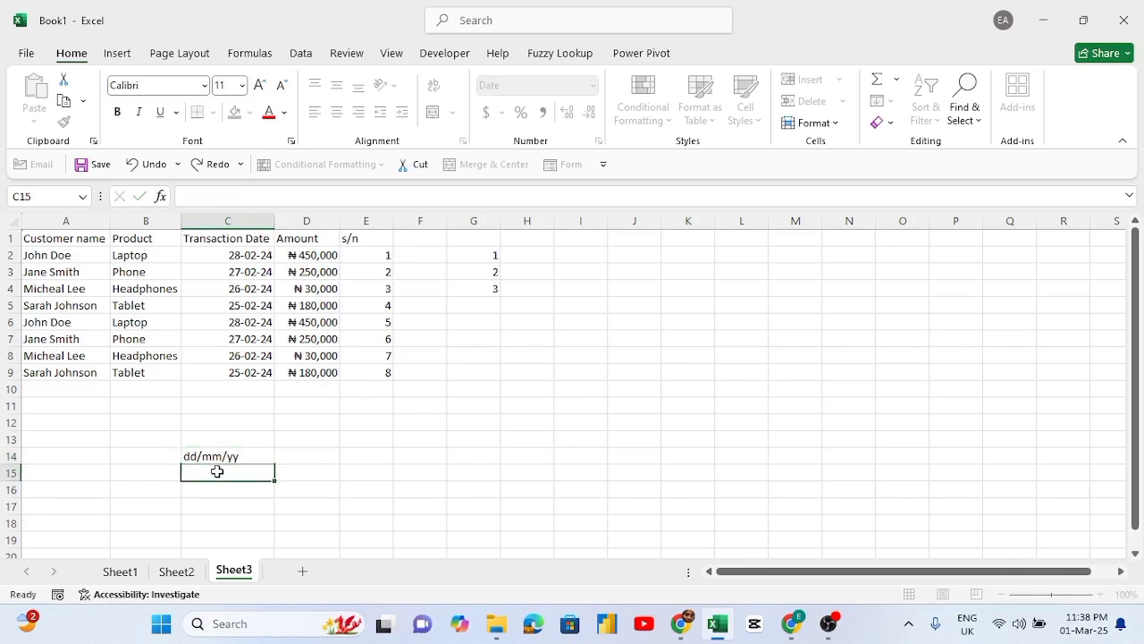
type("mm")
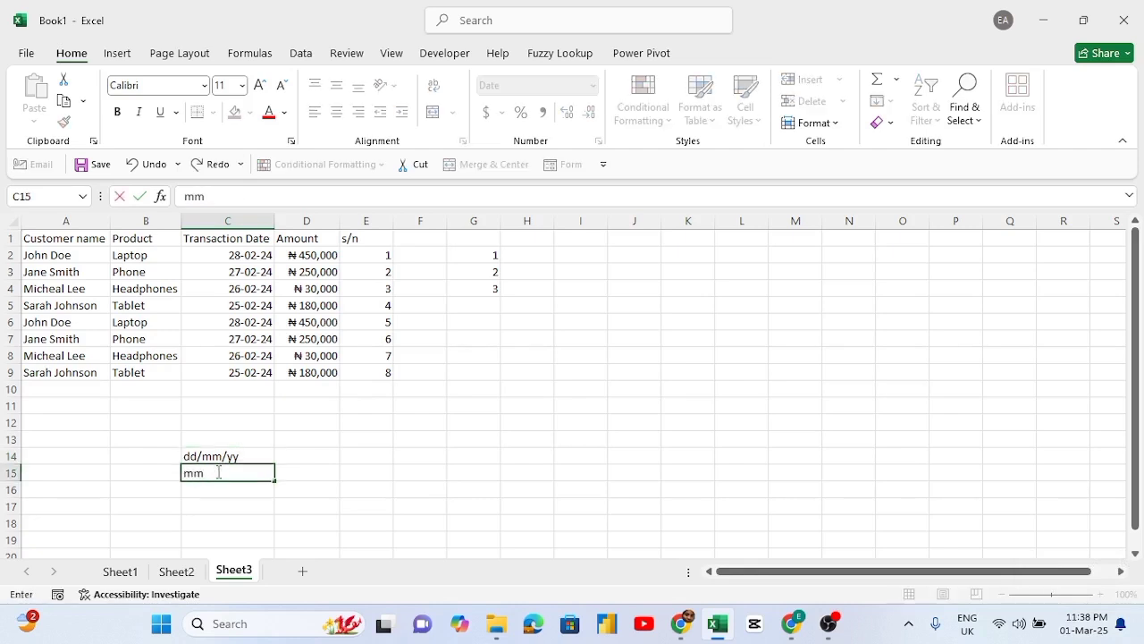
type("/dd/yy")
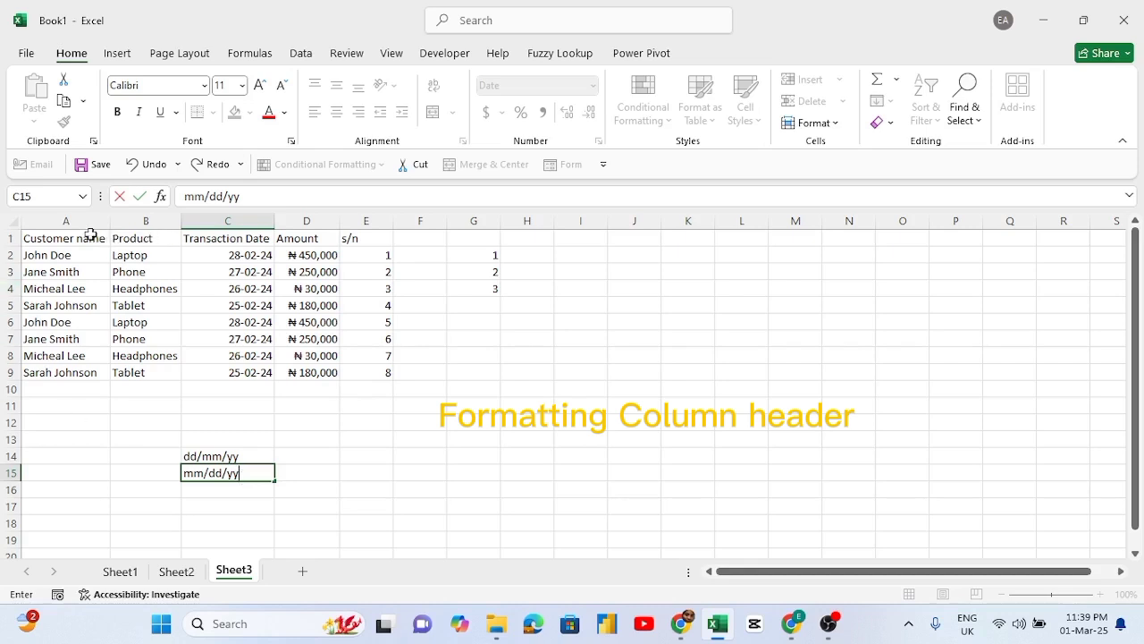
- Give the header cells A1:E1 a blue-gray font colour and a light blue fill
left_click(23, 239)
left_click_drag(30, 238, 384, 240)
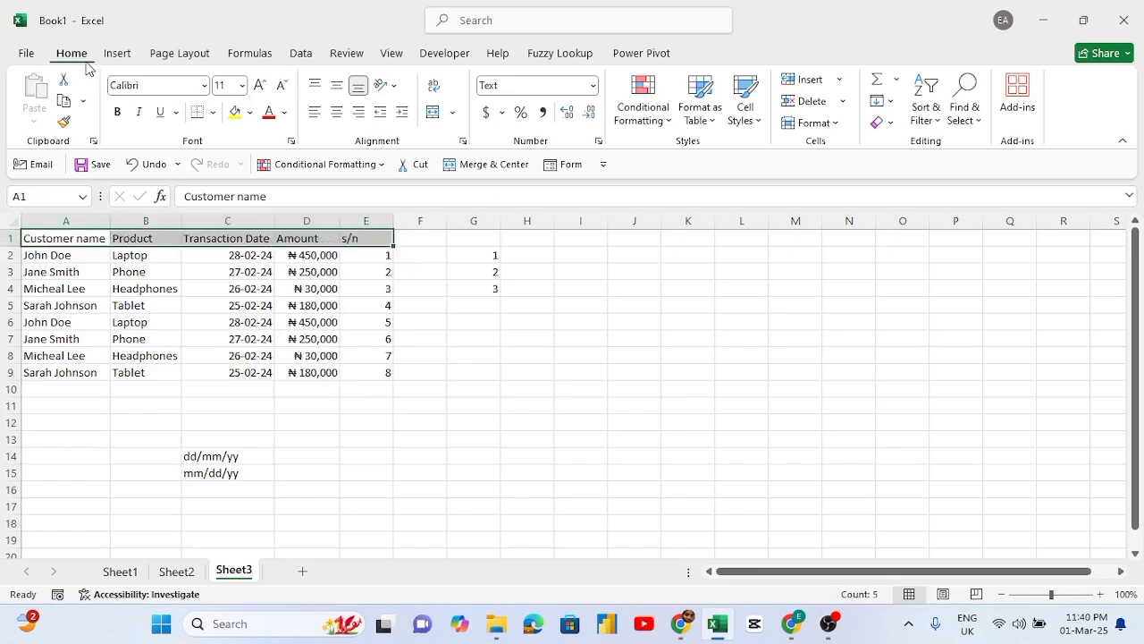
left_click(284, 114)
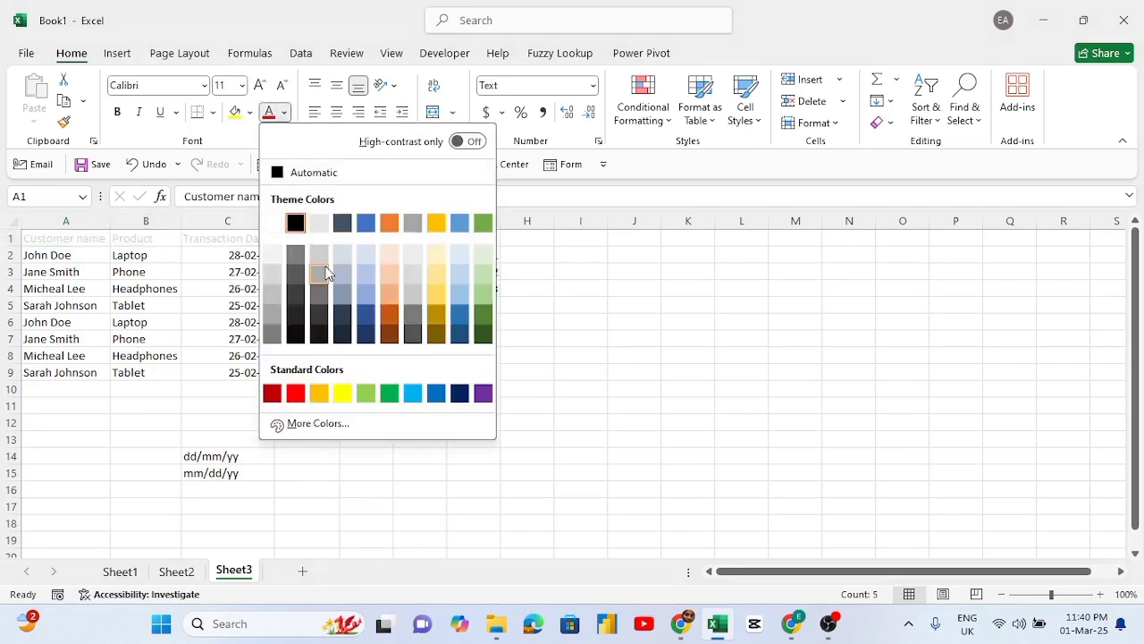
left_click(347, 297)
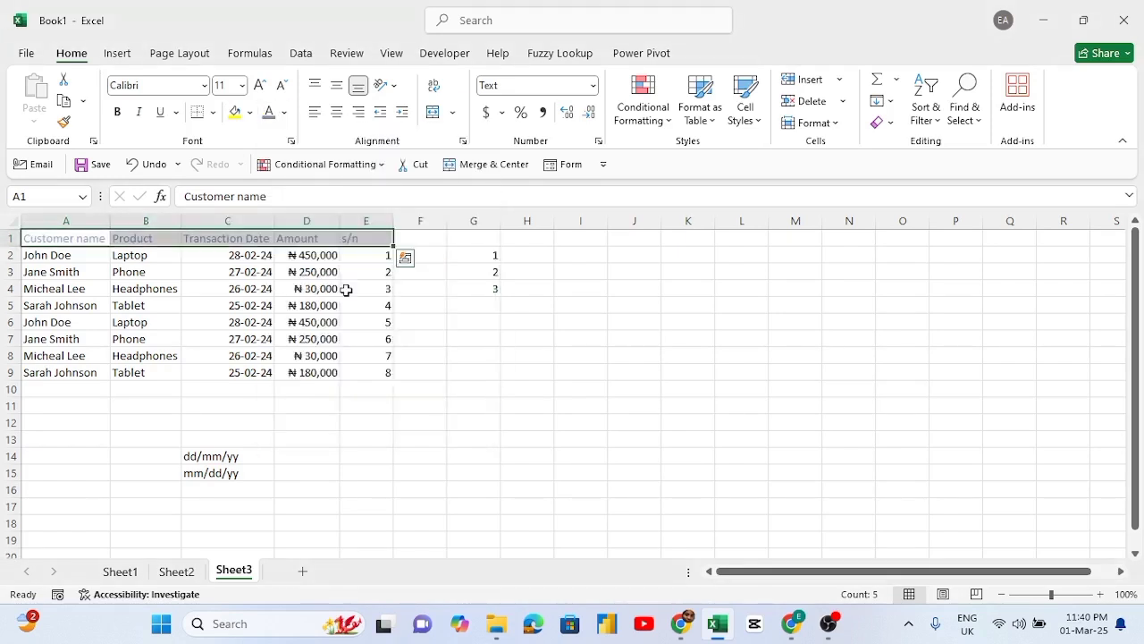
left_click(252, 112)
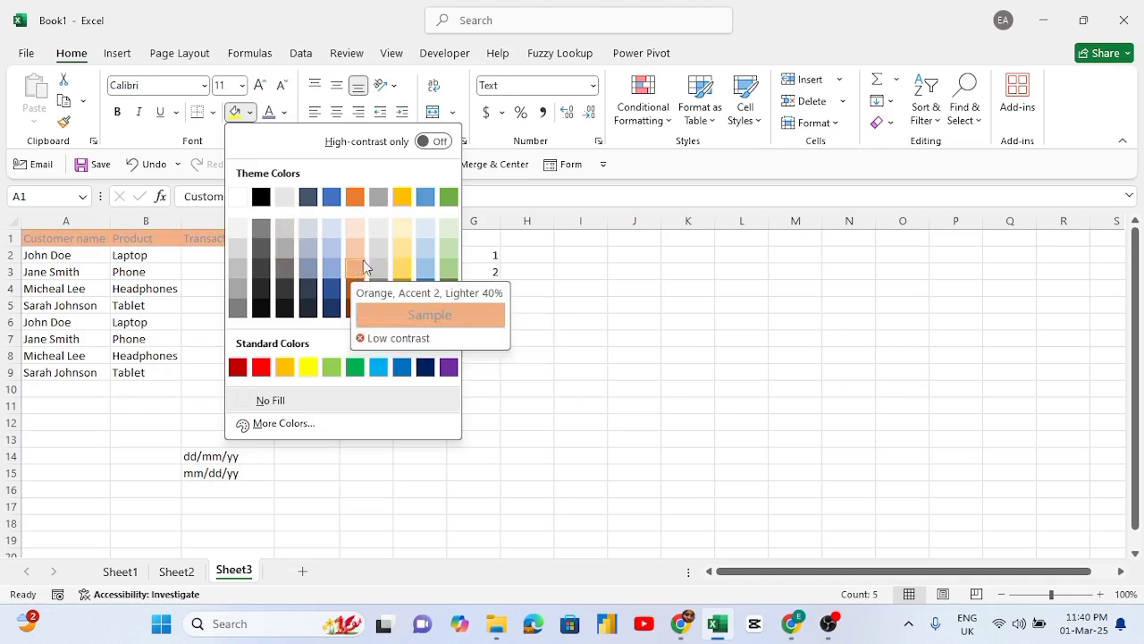
left_click(328, 253)
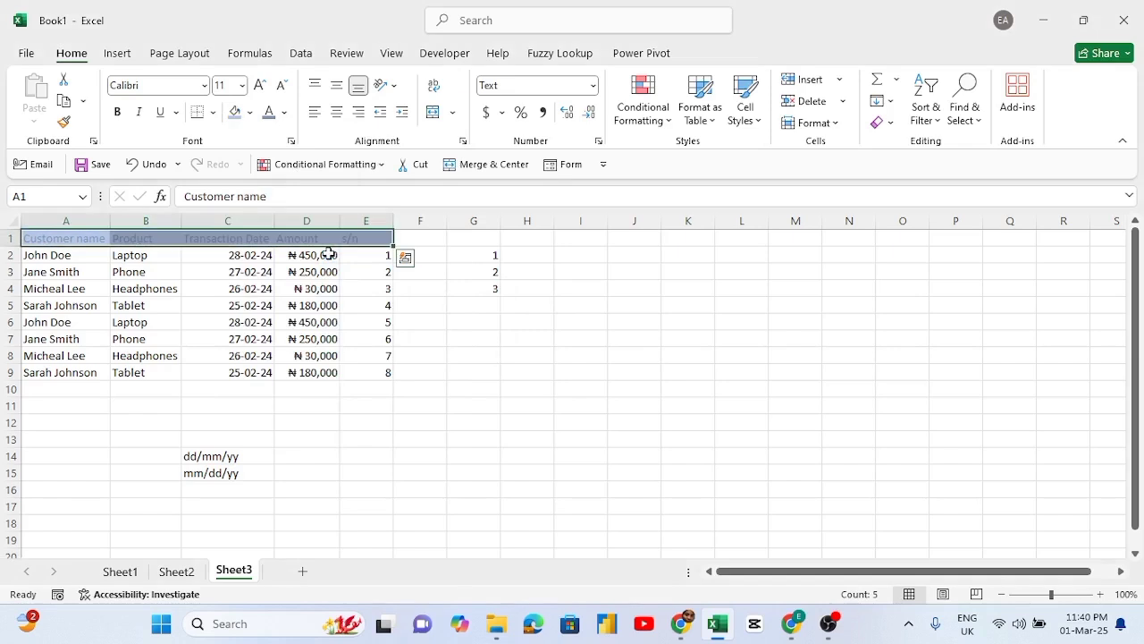
left_click(325, 452)
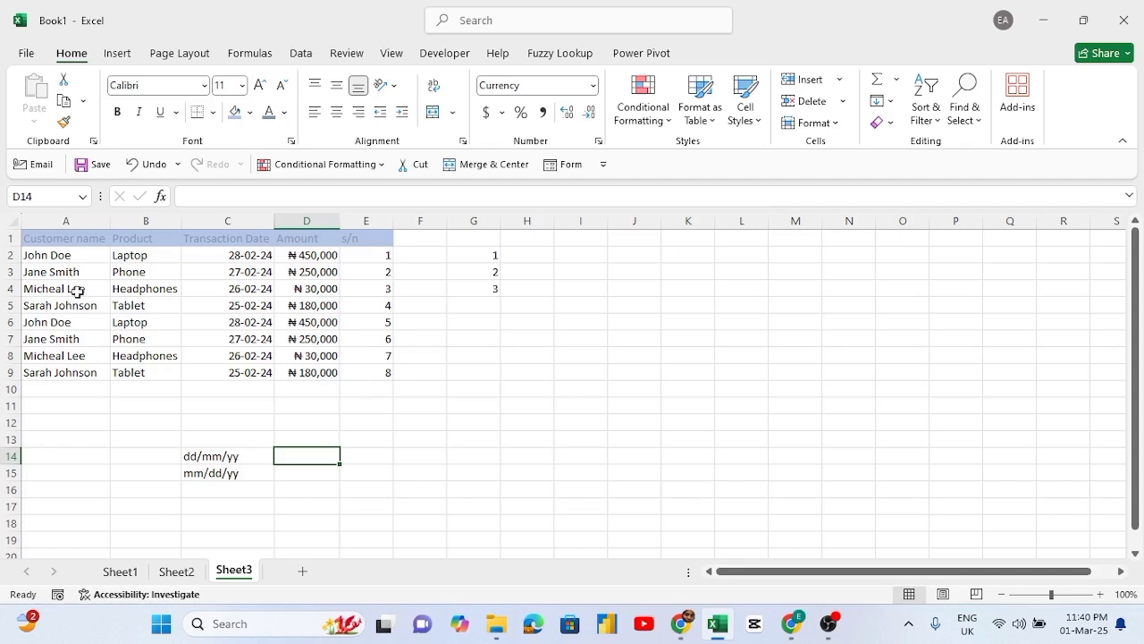
- Set the font colour of the header cells A1:E1 to white
left_click(31, 240)
left_click_drag(31, 240, 366, 238)
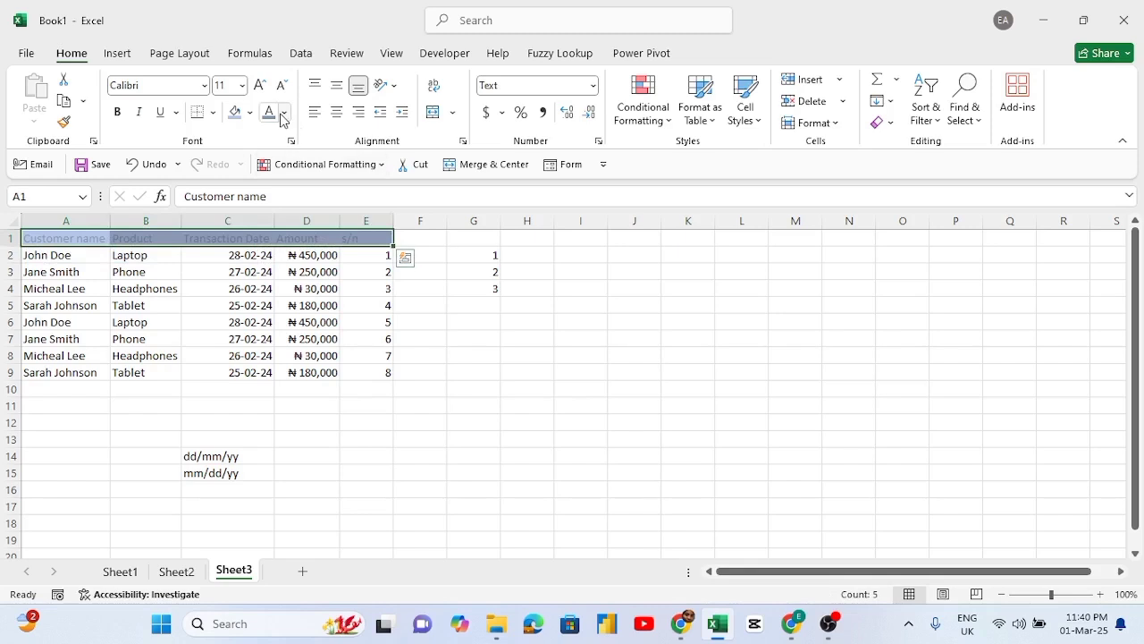
left_click(249, 115)
left_click(250, 115)
left_click(284, 113)
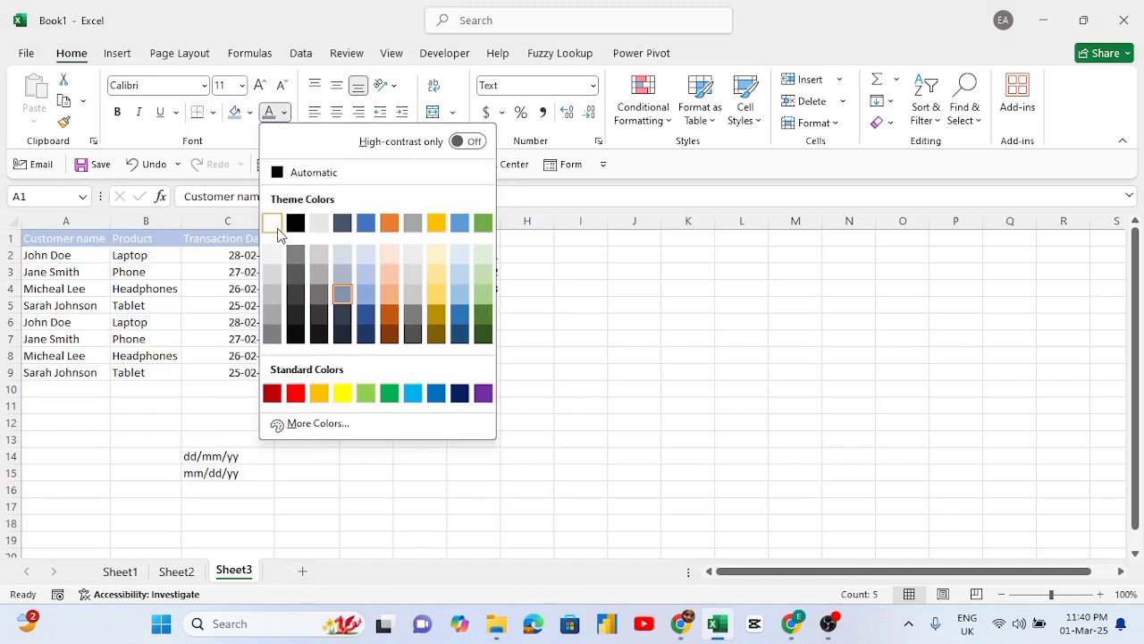
left_click(276, 223)
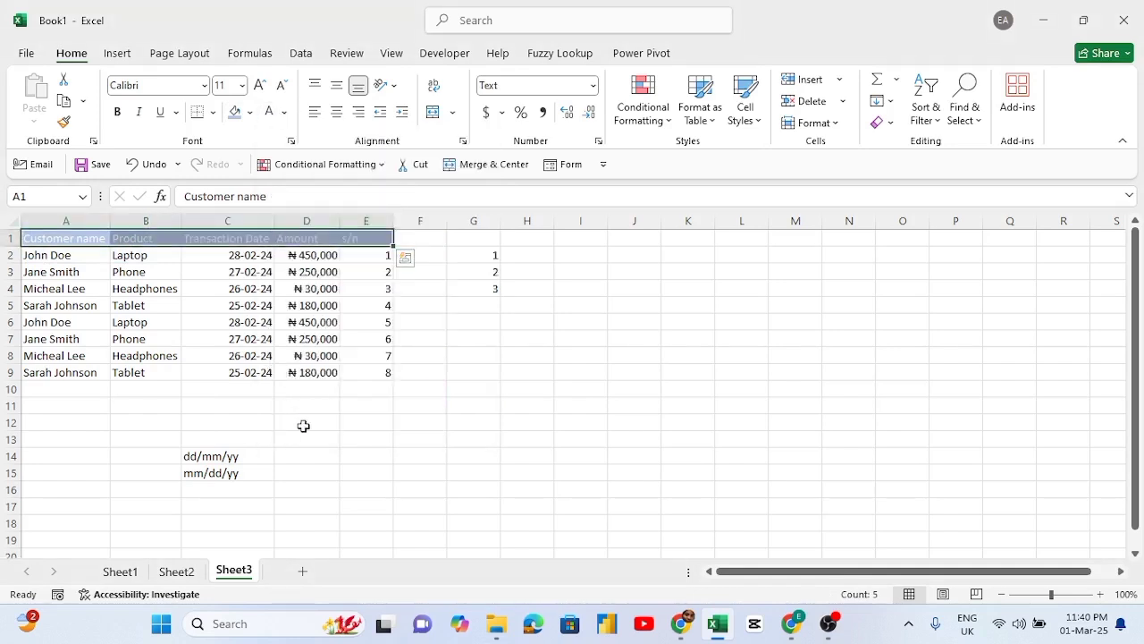
left_click(315, 452)
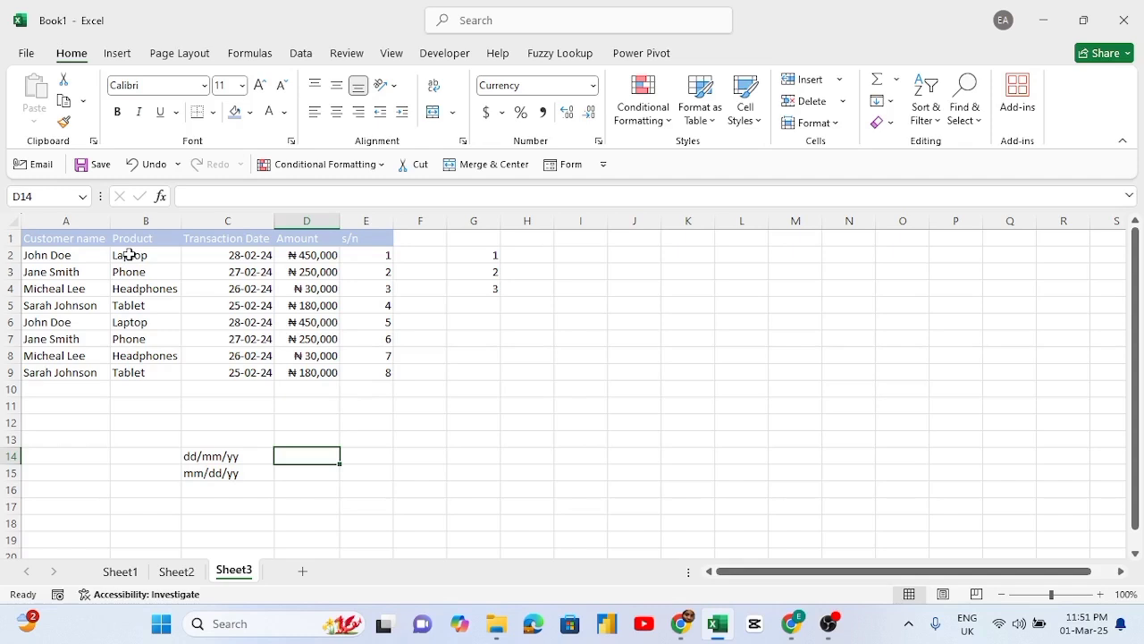
- Start a data validation rule for the Amount column that allows only whole numbers, with a minimum of 0
left_click(306, 220)
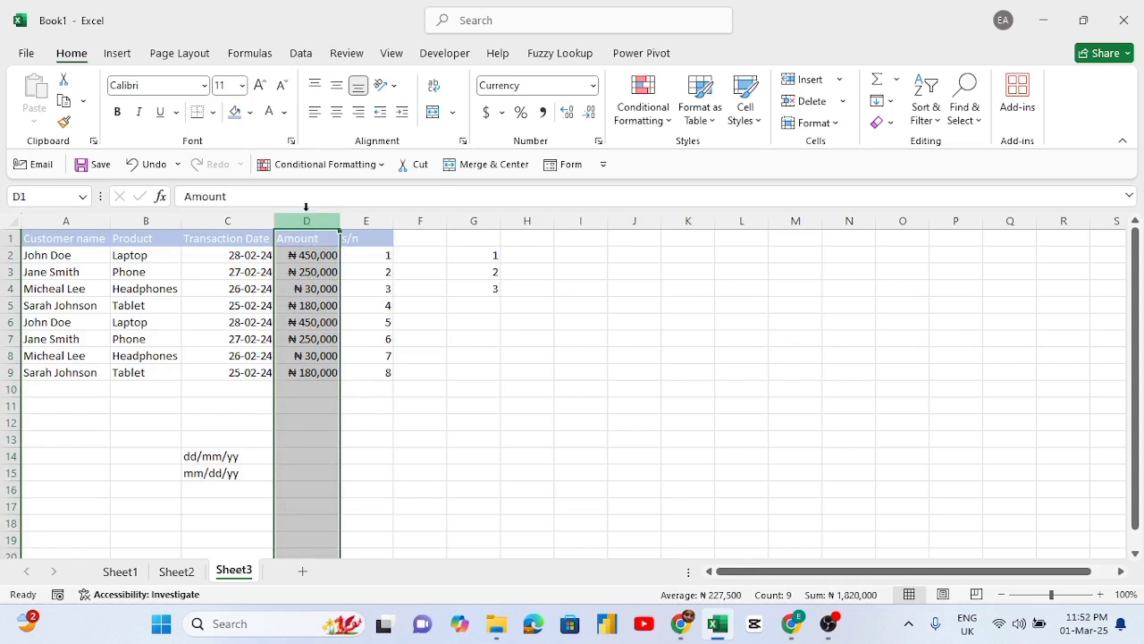
left_click(301, 55)
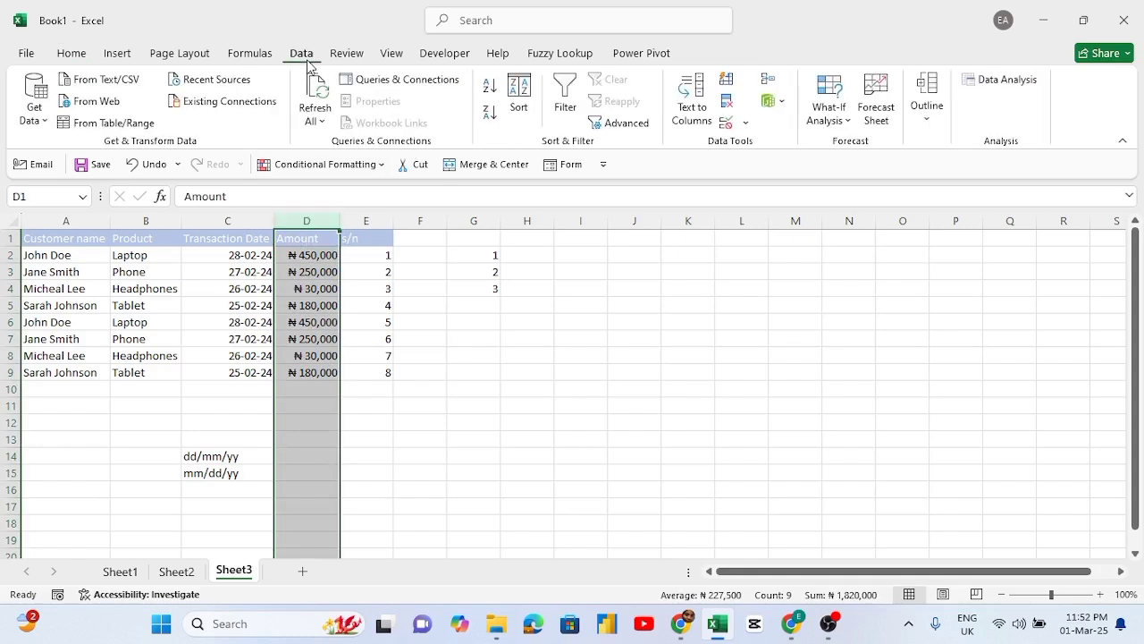
left_click(724, 127)
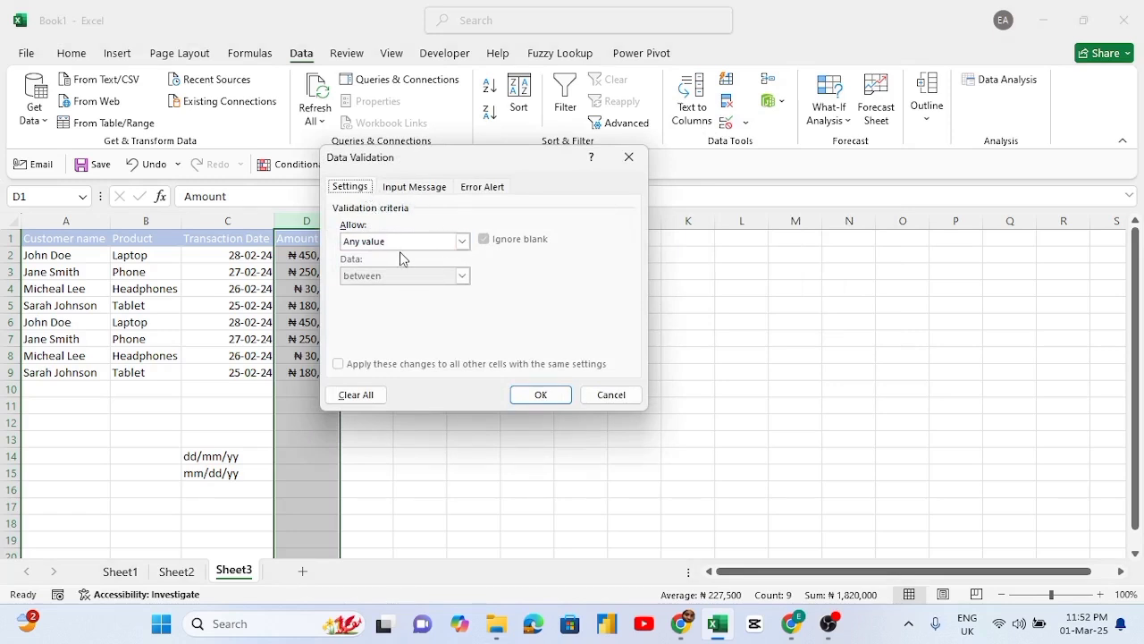
left_click(462, 243)
left_click(447, 266)
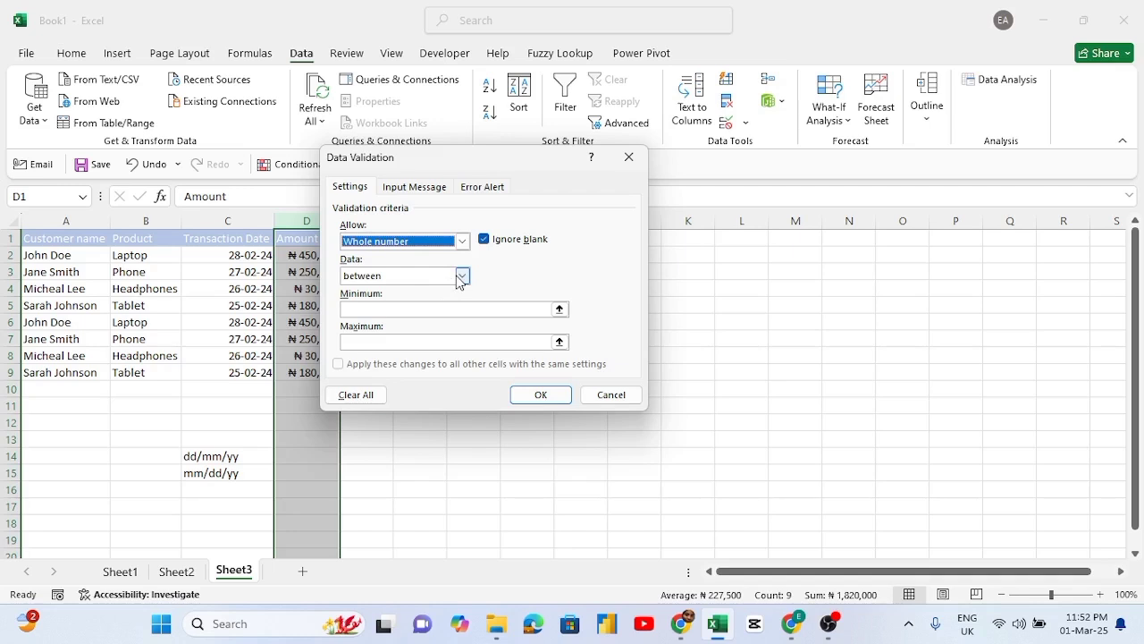
left_click(462, 276)
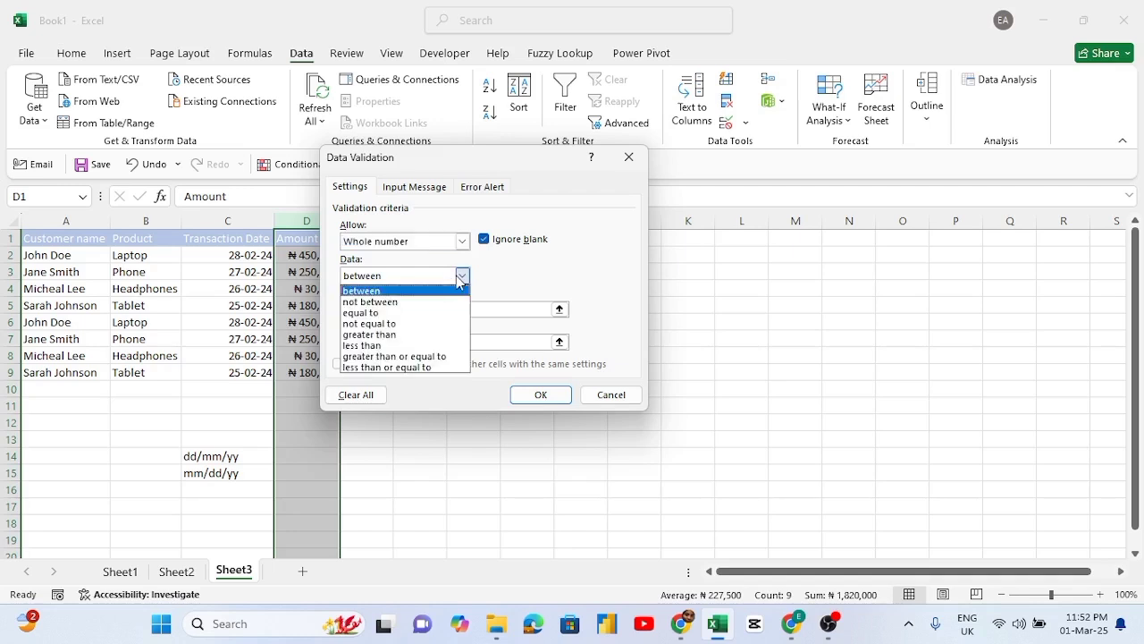
left_click(458, 277)
left_click(452, 312)
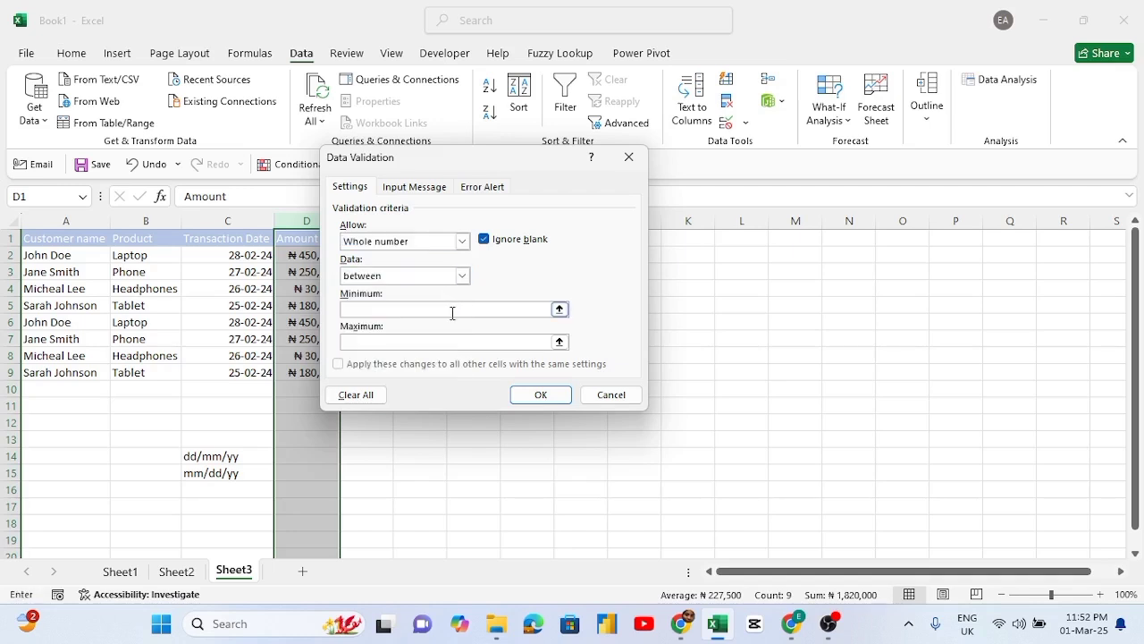
type("0")
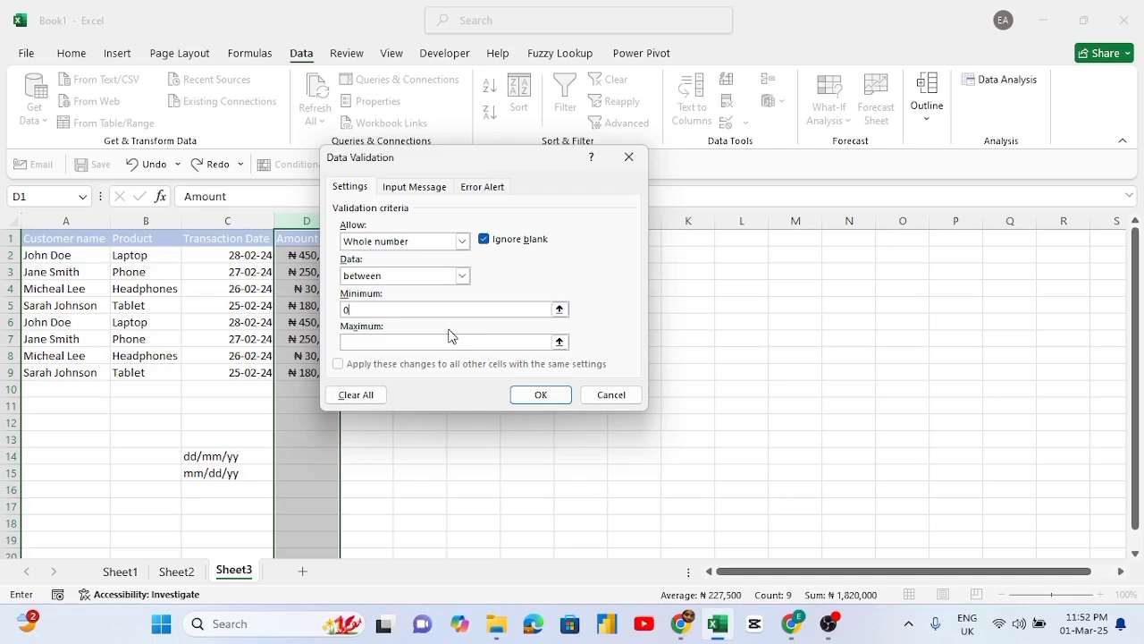
- Change the Amount validation rule to greater than or equal to a minimum of 30,000 and apply it
left_click(462, 276)
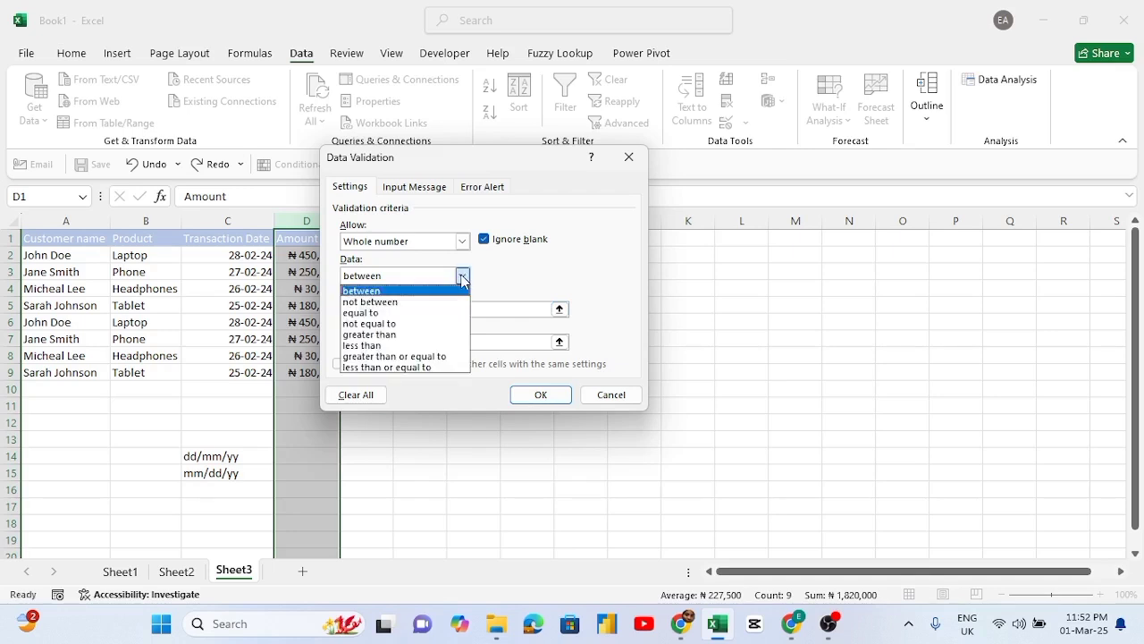
left_click(362, 358)
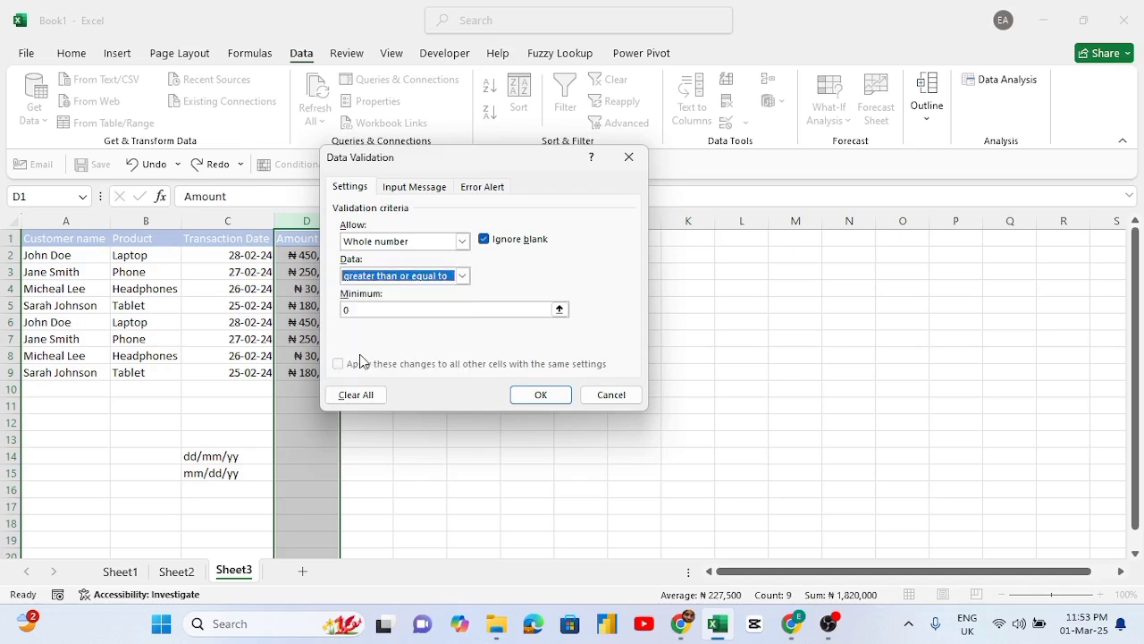
left_click(362, 310)
key("BackSpace")
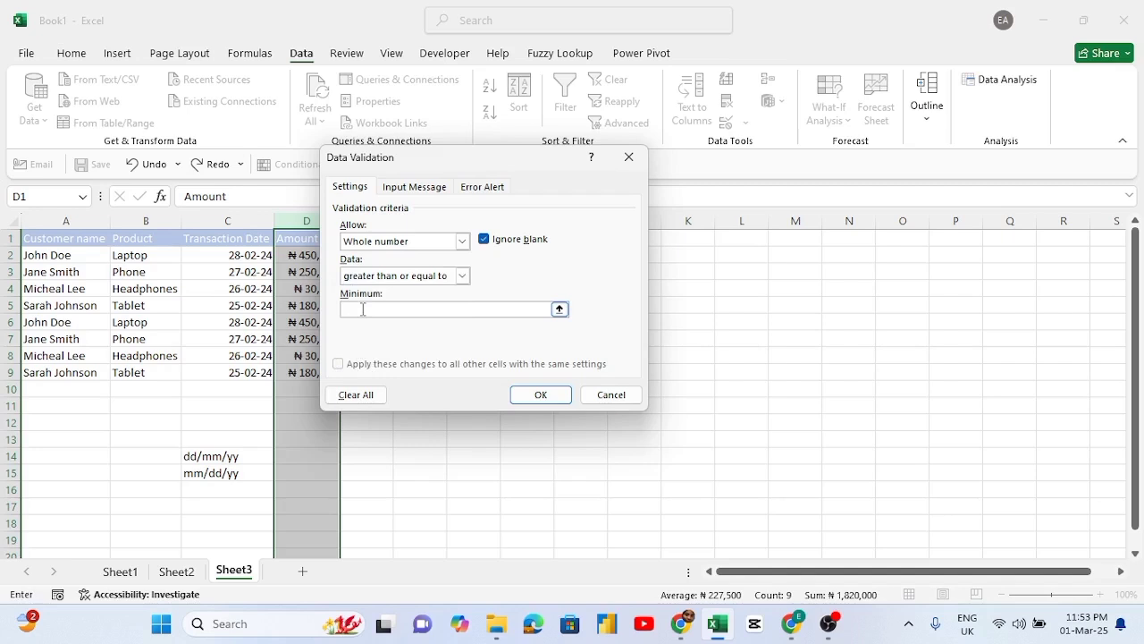
type("30,000")
left_click(540, 396)
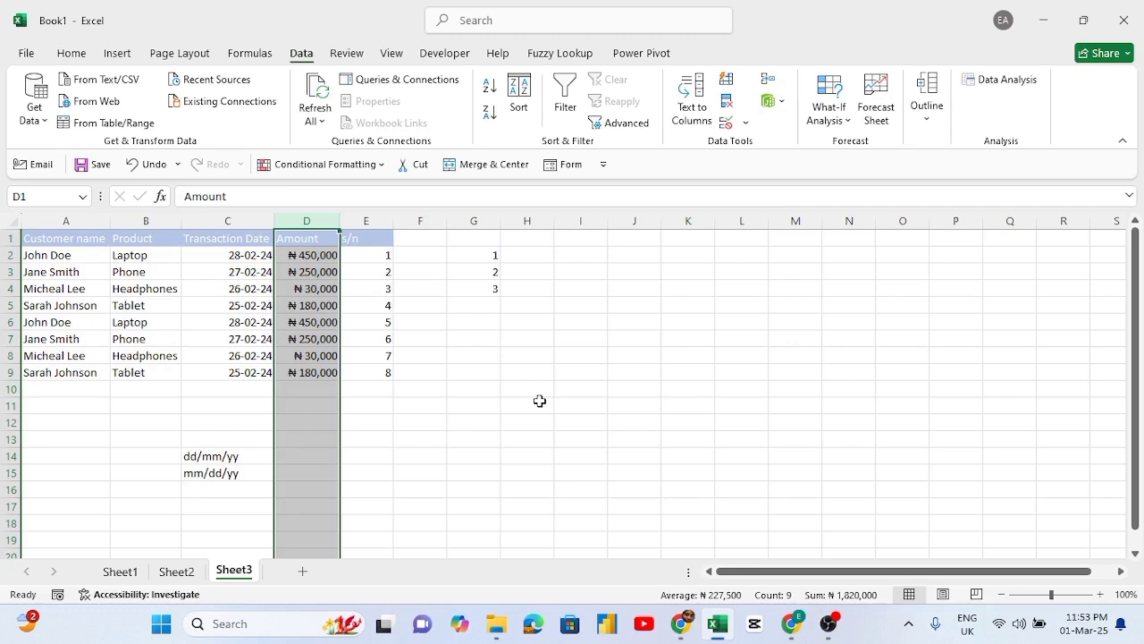
- Try to enter 25,000 in cell D10 to test the Amount column's validation rule
left_click(307, 390)
type("2")
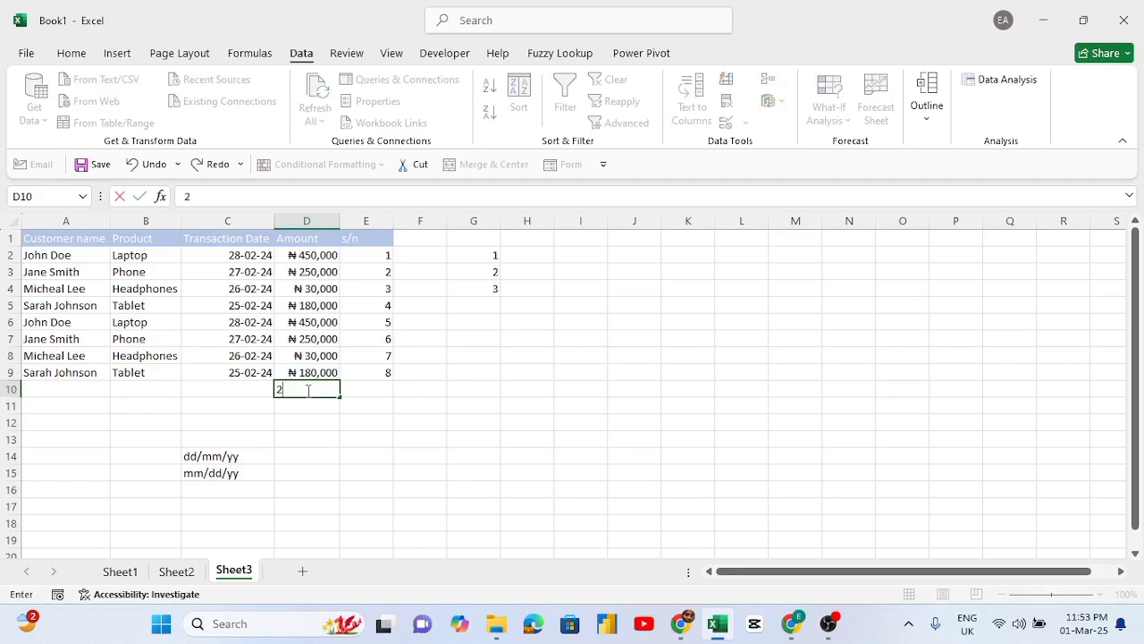
type("5,-")
type("00")
type("0")
key("Return")
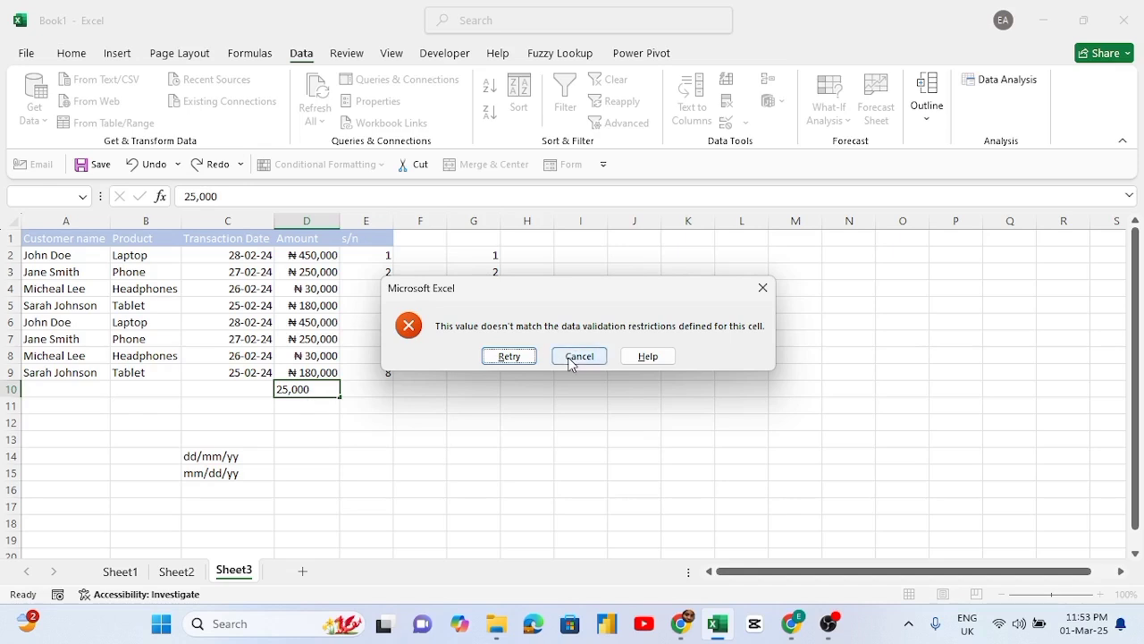
- Retry the entry in D10 with the amount 35,000
left_click(508, 355)
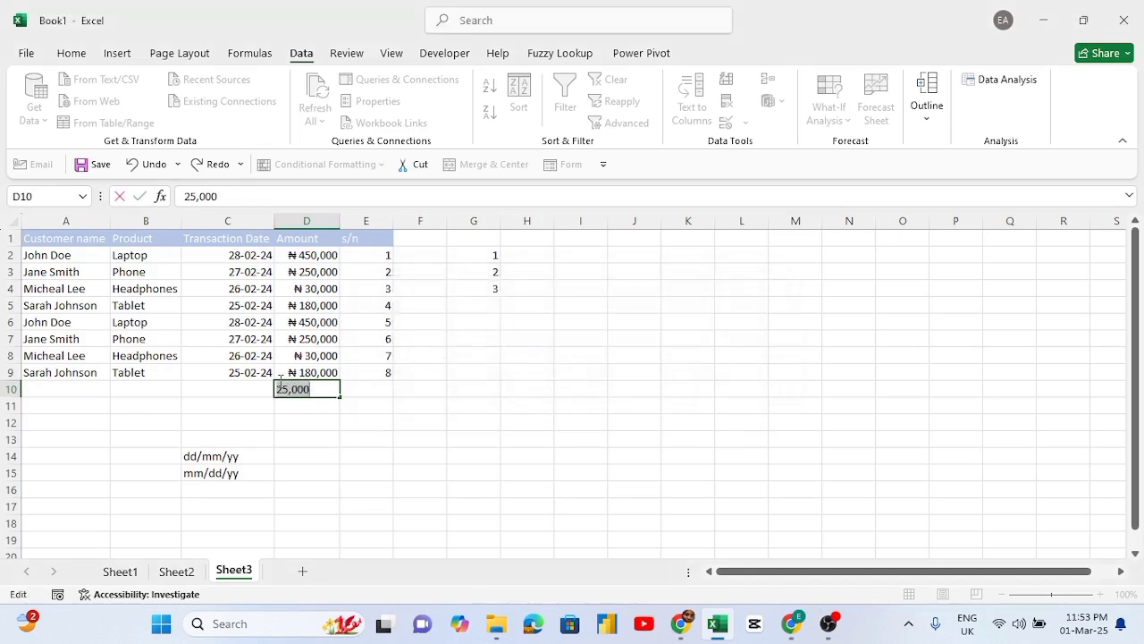
key("BackSpace")
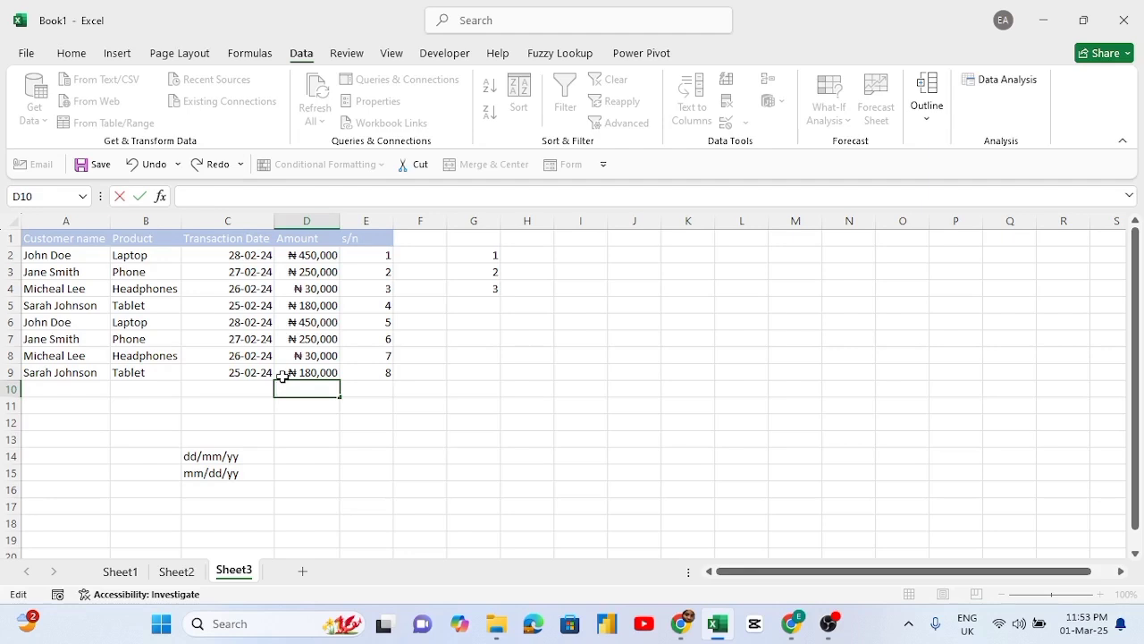
type("35,000")
key("Return")
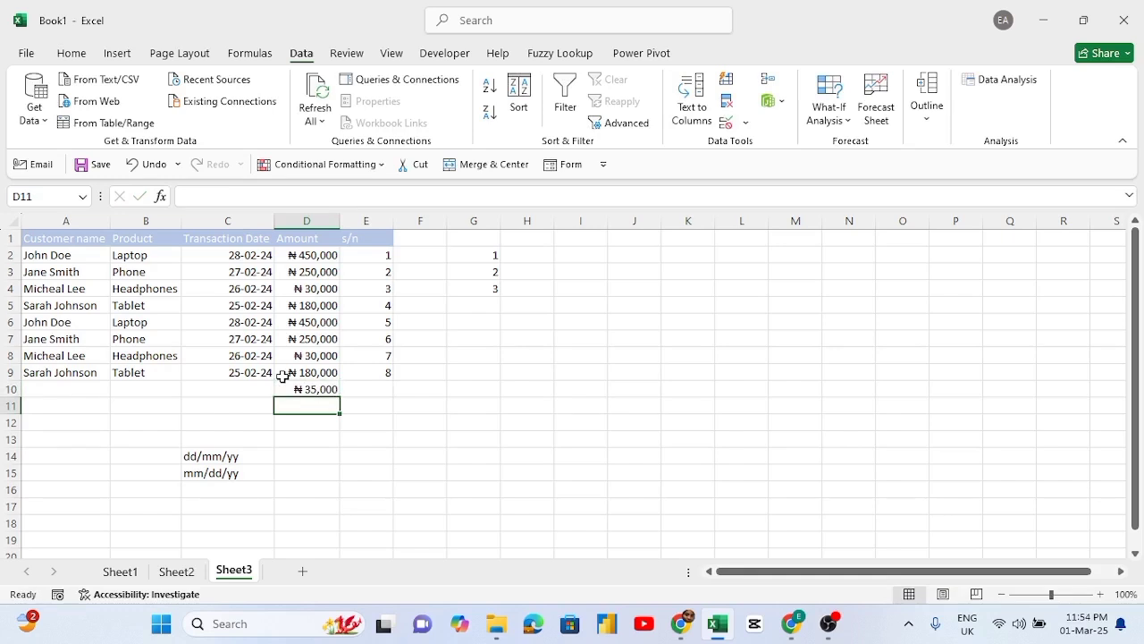
- Enter the product list Laptop, Phone, Headphones and Tablet in cells J6 to J9
left_click(145, 220)
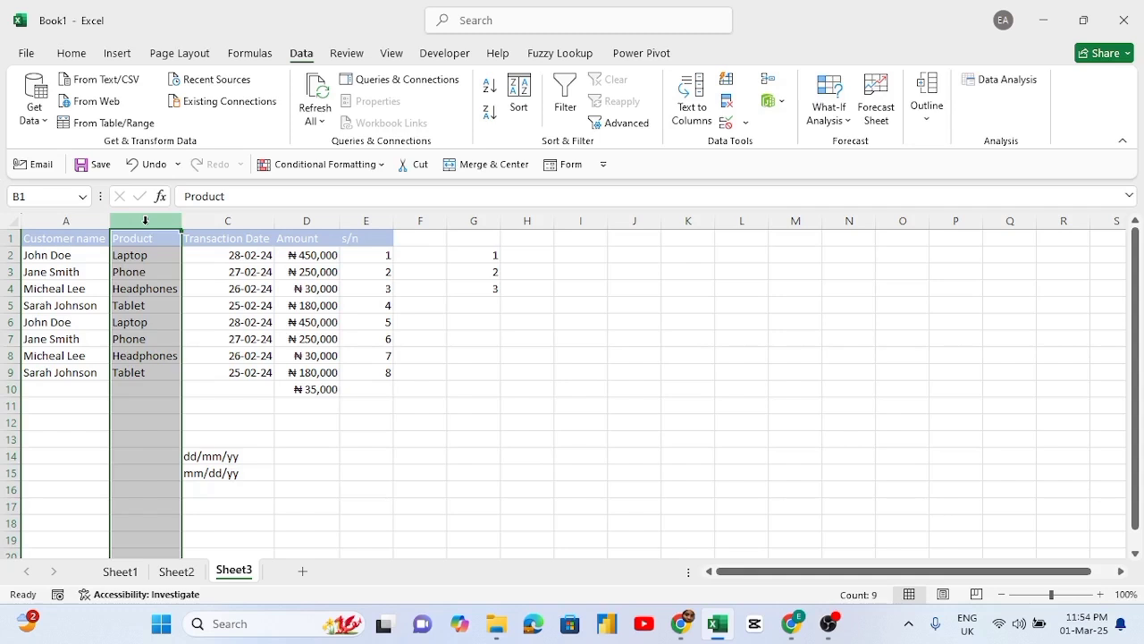
left_click(617, 323)
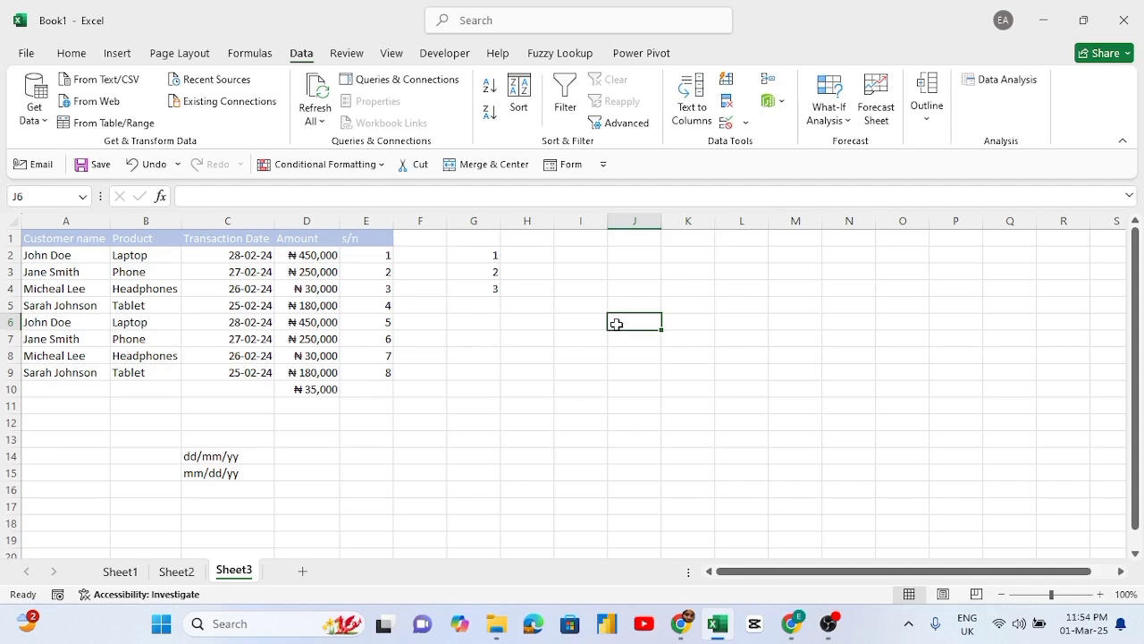
type("La")
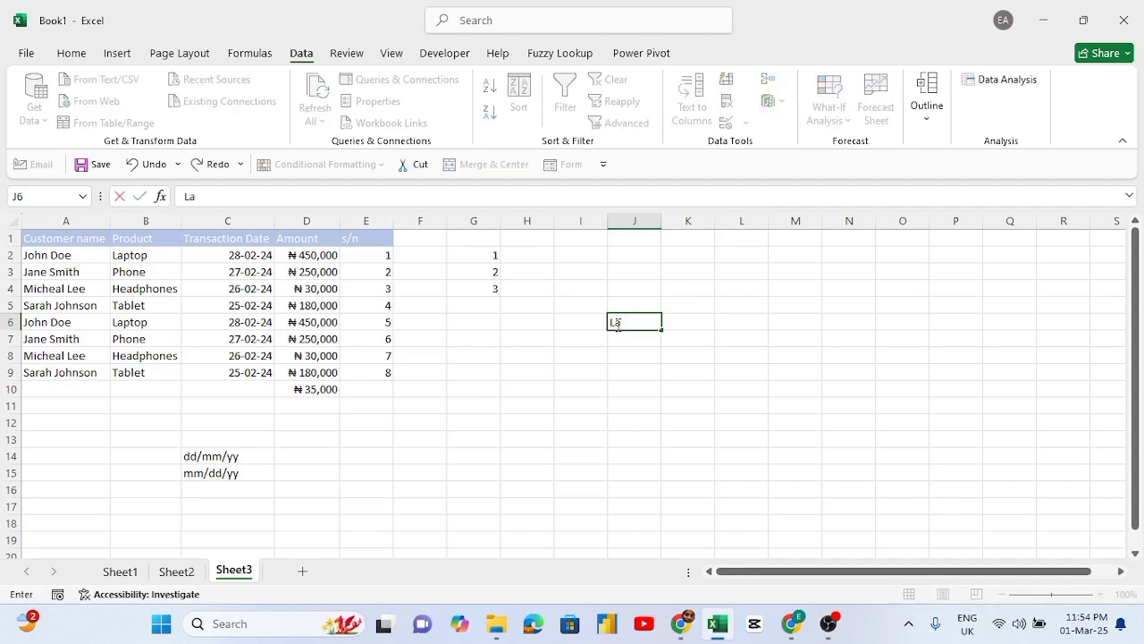
type("ptop")
key("Return")
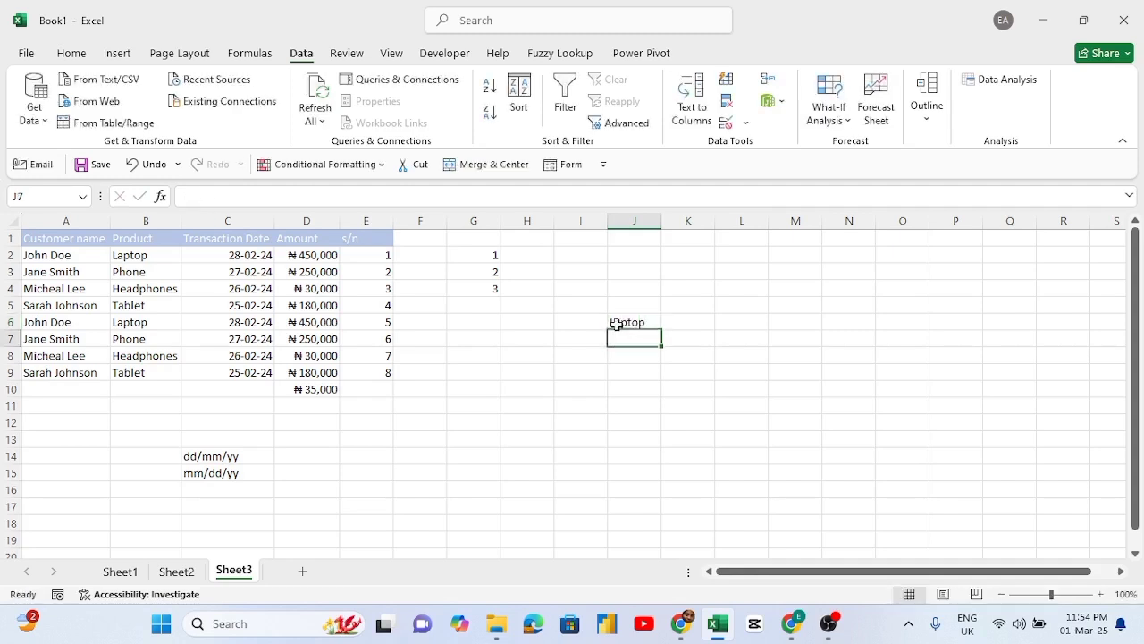
type("Phone")
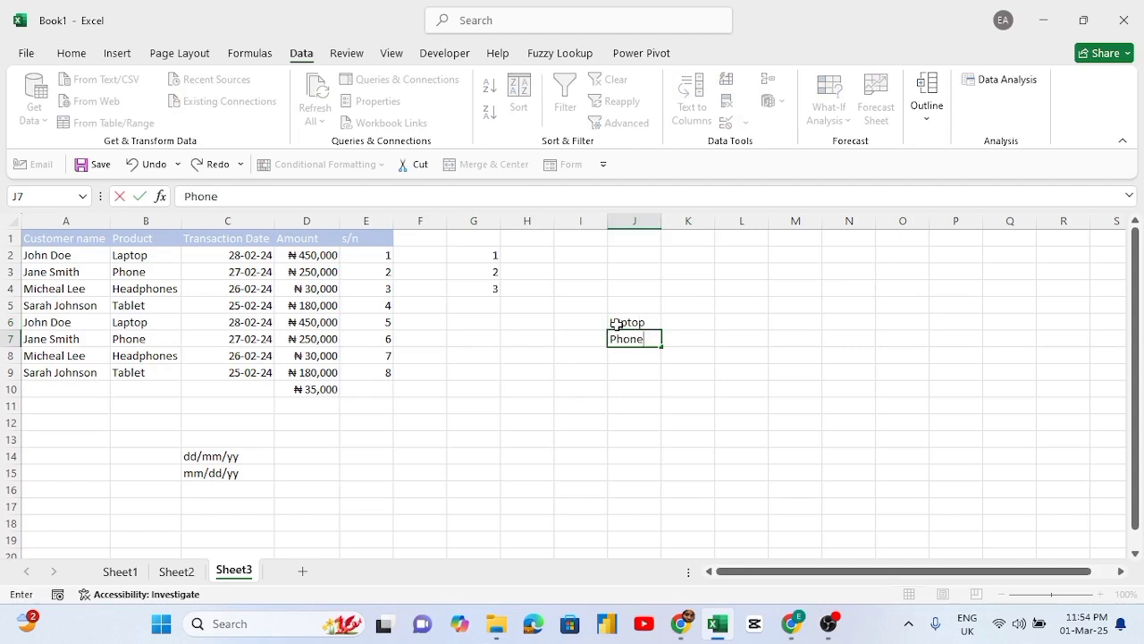
key("Return")
type("Head")
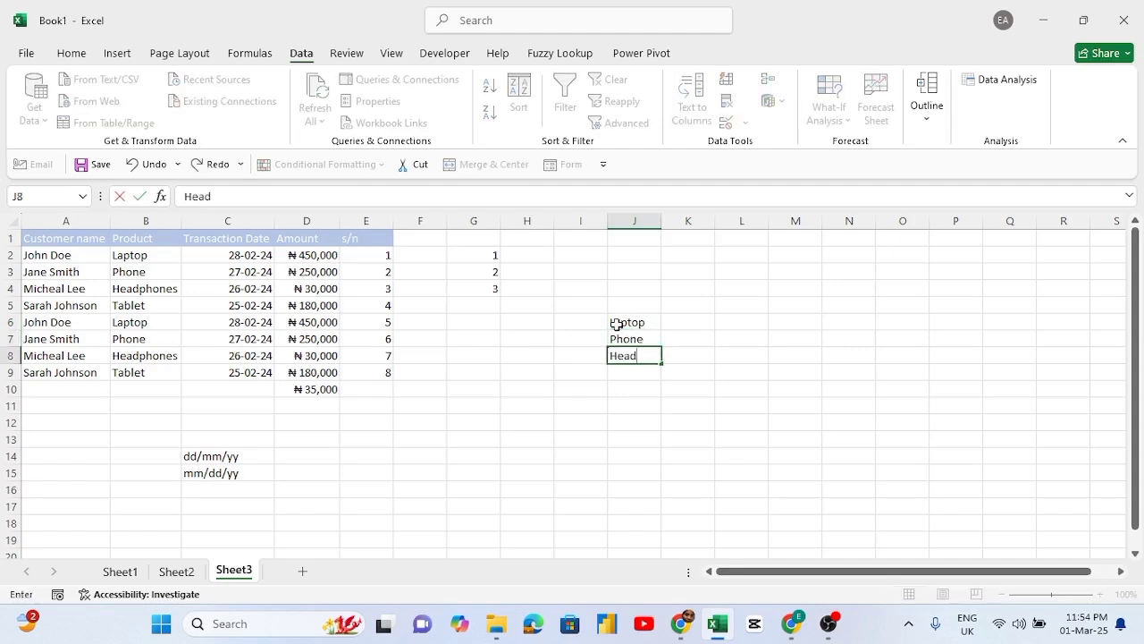
type("phones")
key("Return")
type("Tab")
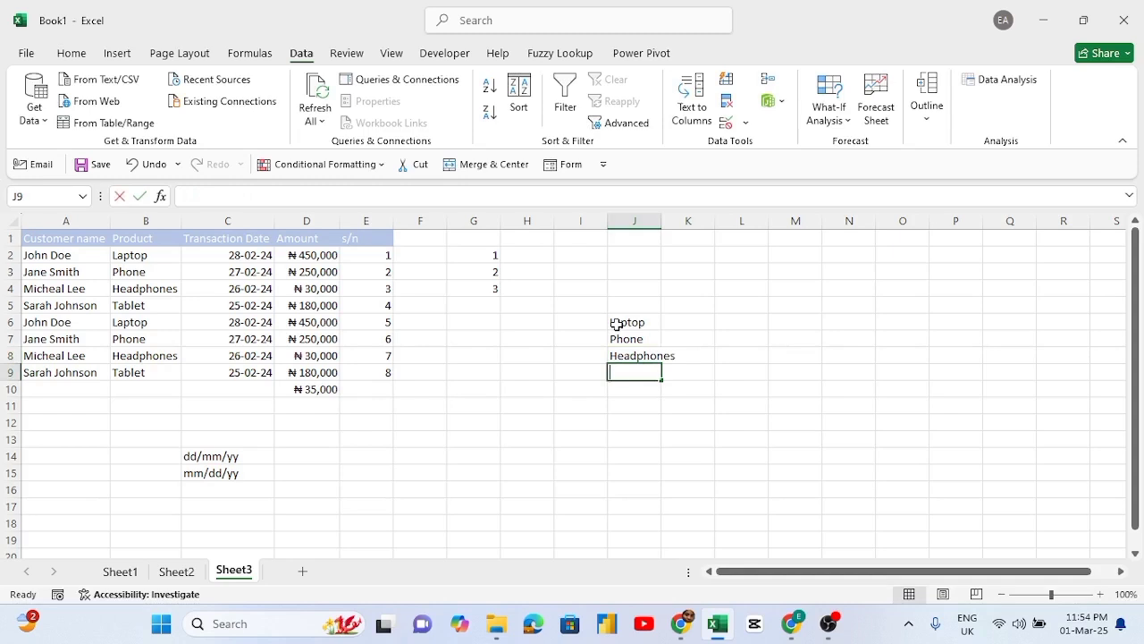
type("let")
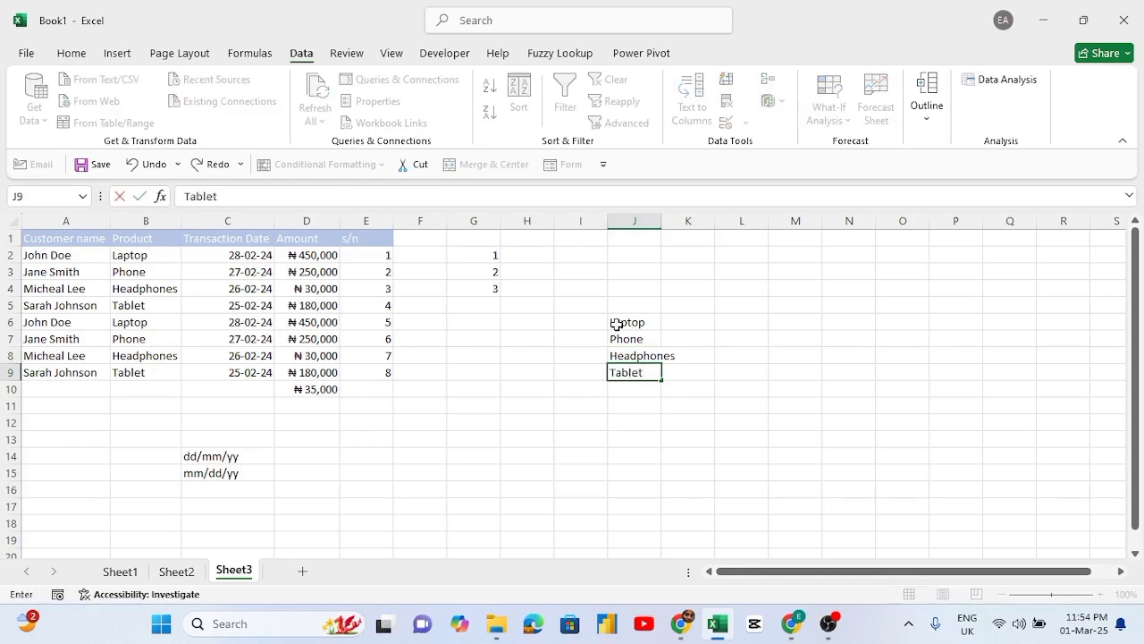
- Define the name myproducts for the product list in J6:J9, with workbook scope
left_click_drag(616, 325, 631, 372)
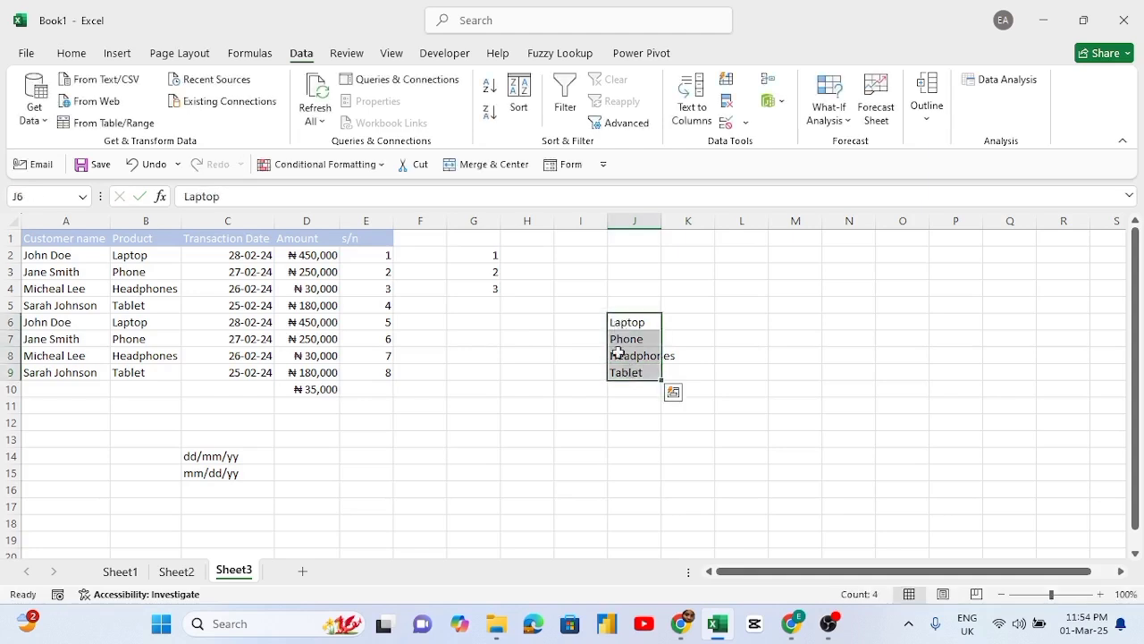
left_click(246, 54)
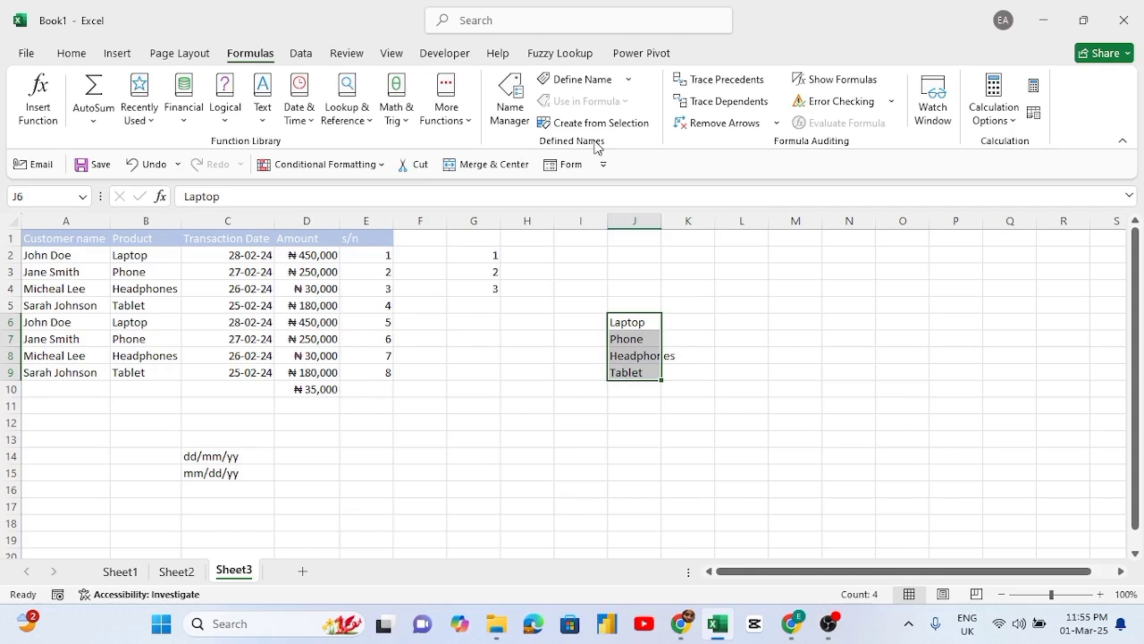
left_click(582, 80)
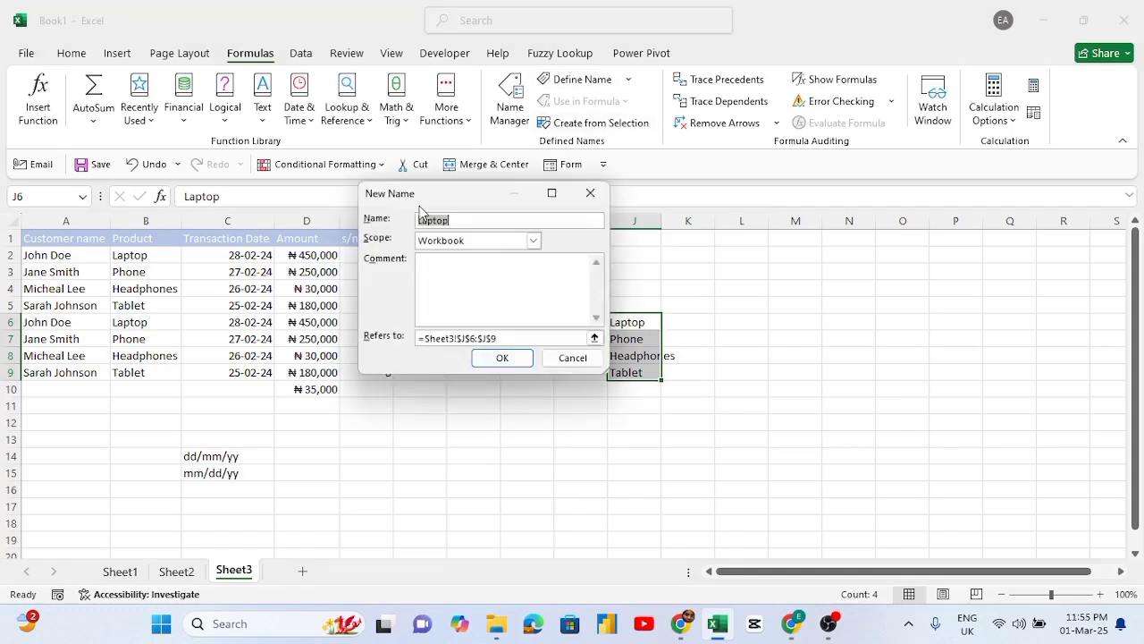
left_click_drag(452, 220, 416, 224)
type("myproducts")
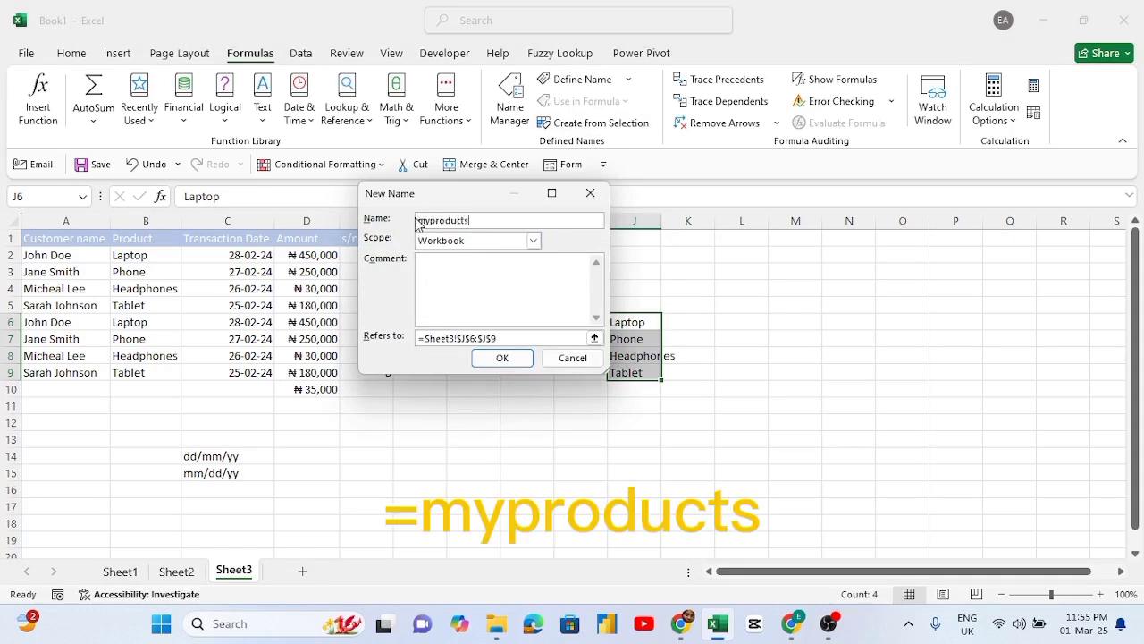
left_click(501, 359)
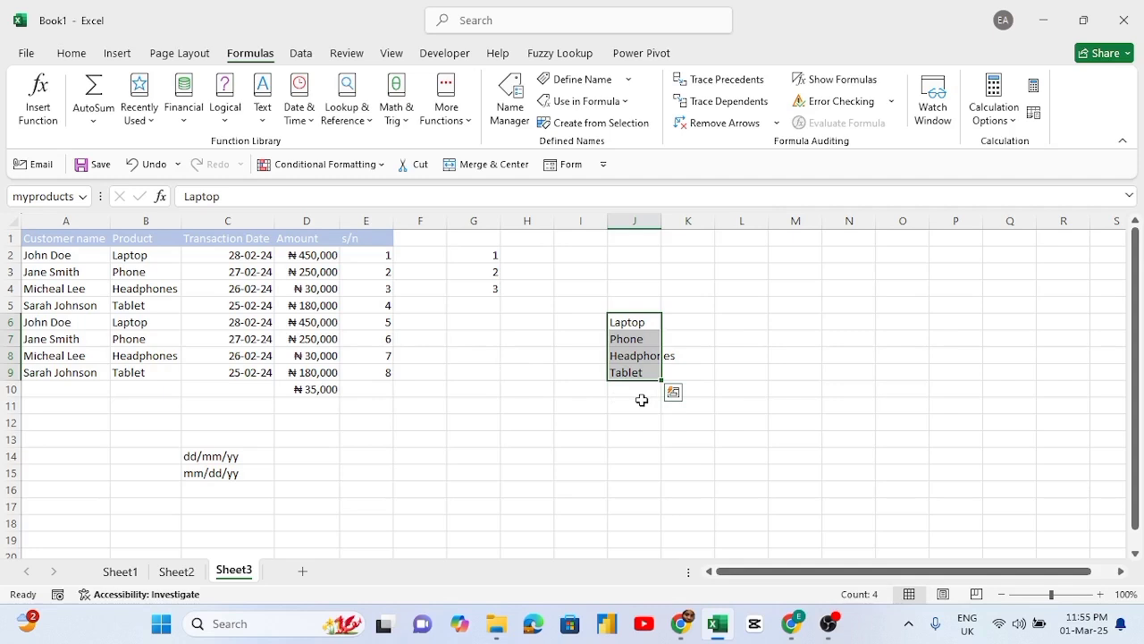
- Enter the formula =myproducts in cell I14 to test the named range
left_click(560, 456)
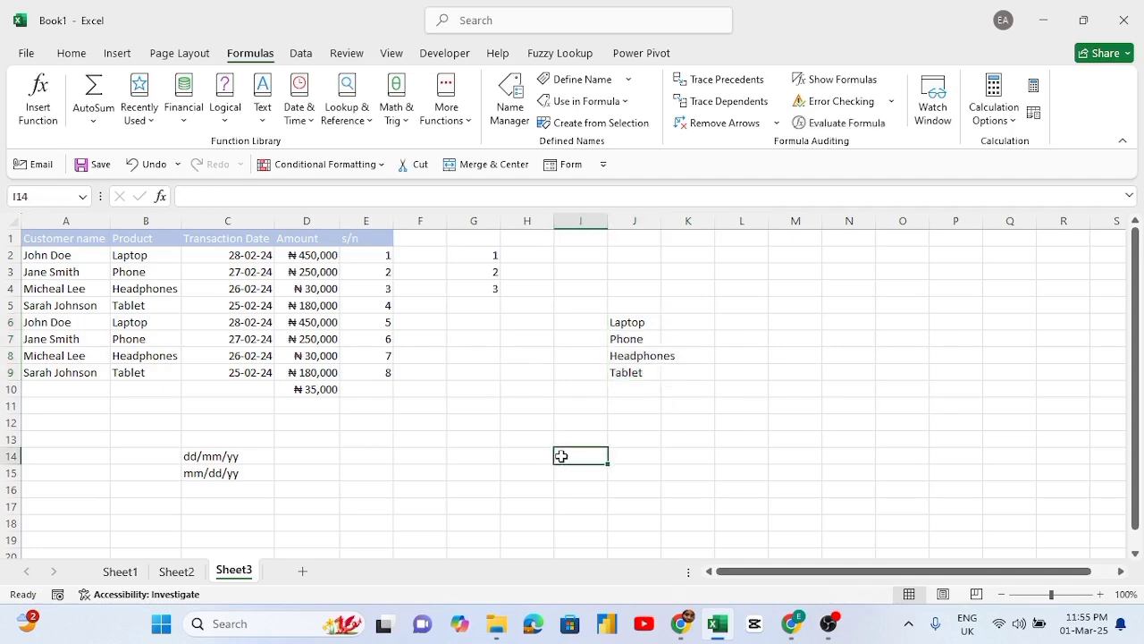
type("=d")
key("BackSpace")
type("my")
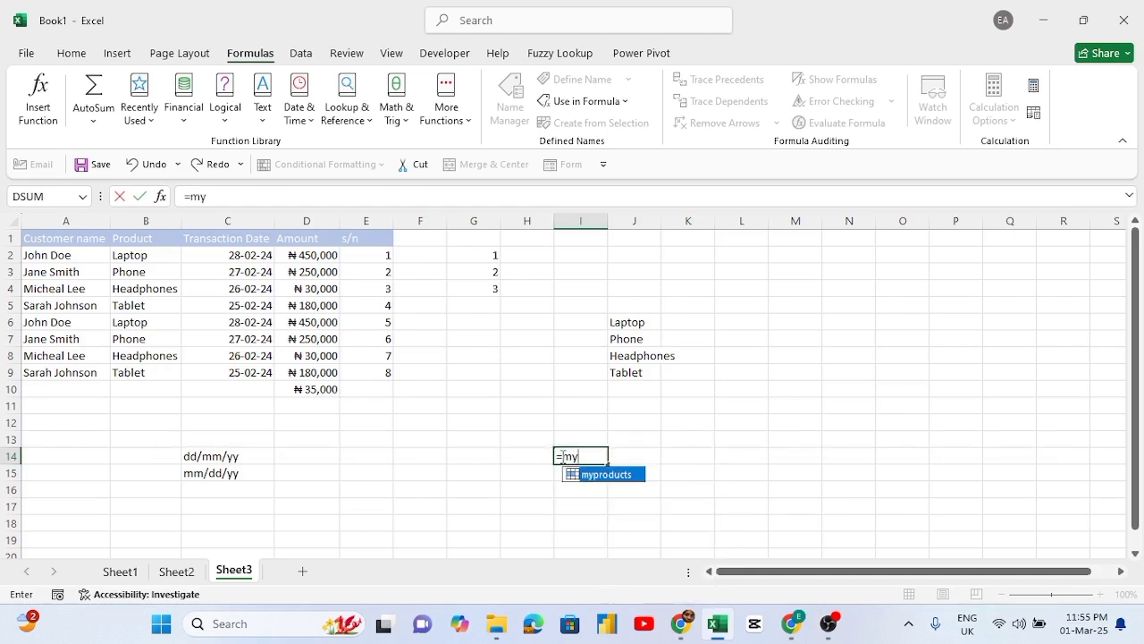
key("Tab")
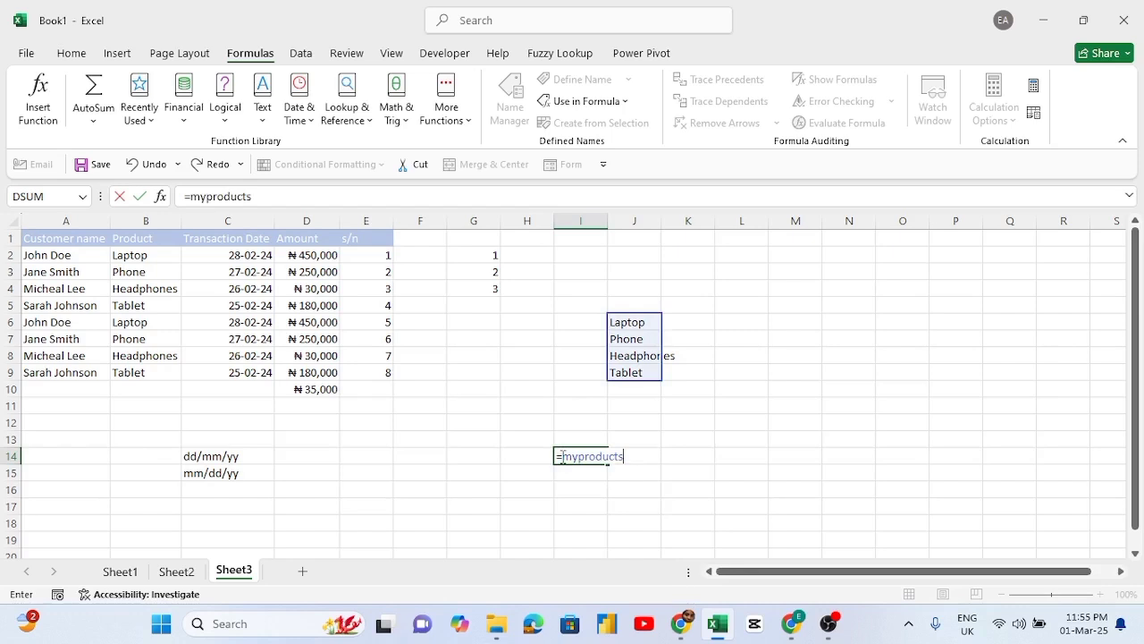
key("Return")
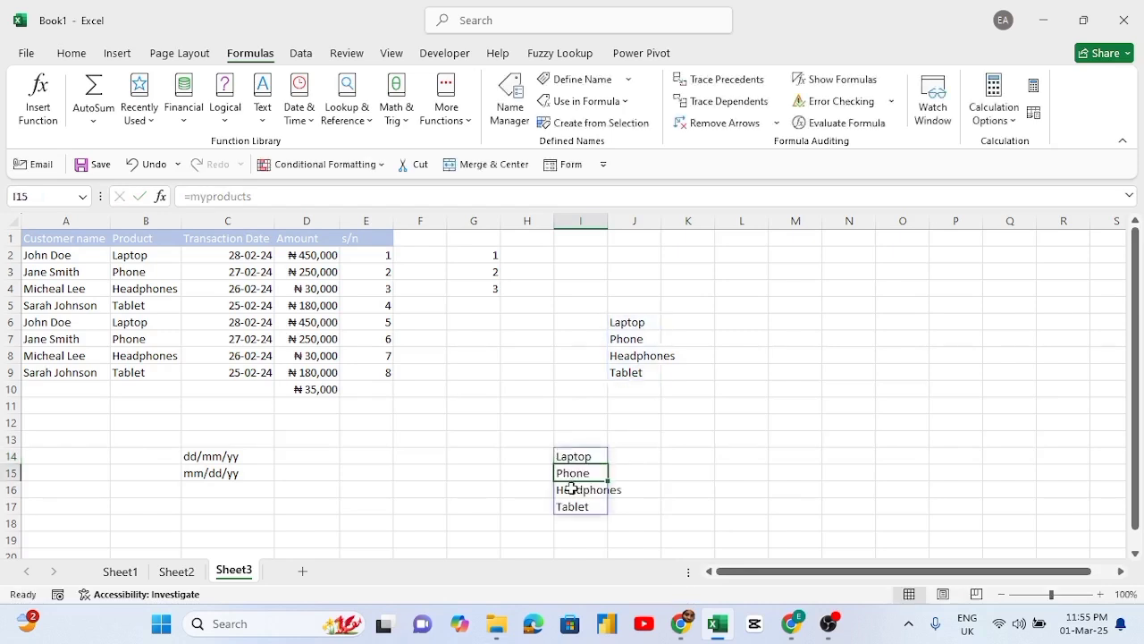
- Delete the test formula and its spilled product list from I14:I17
key("Delete")
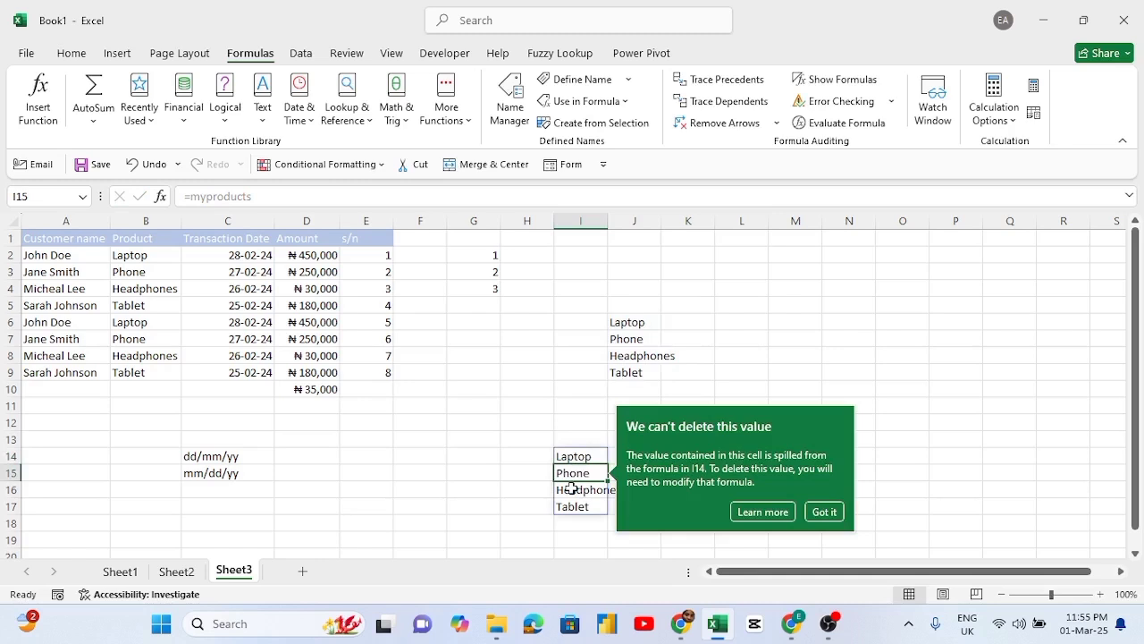
left_click_drag(568, 453, 568, 501)
key("Delete")
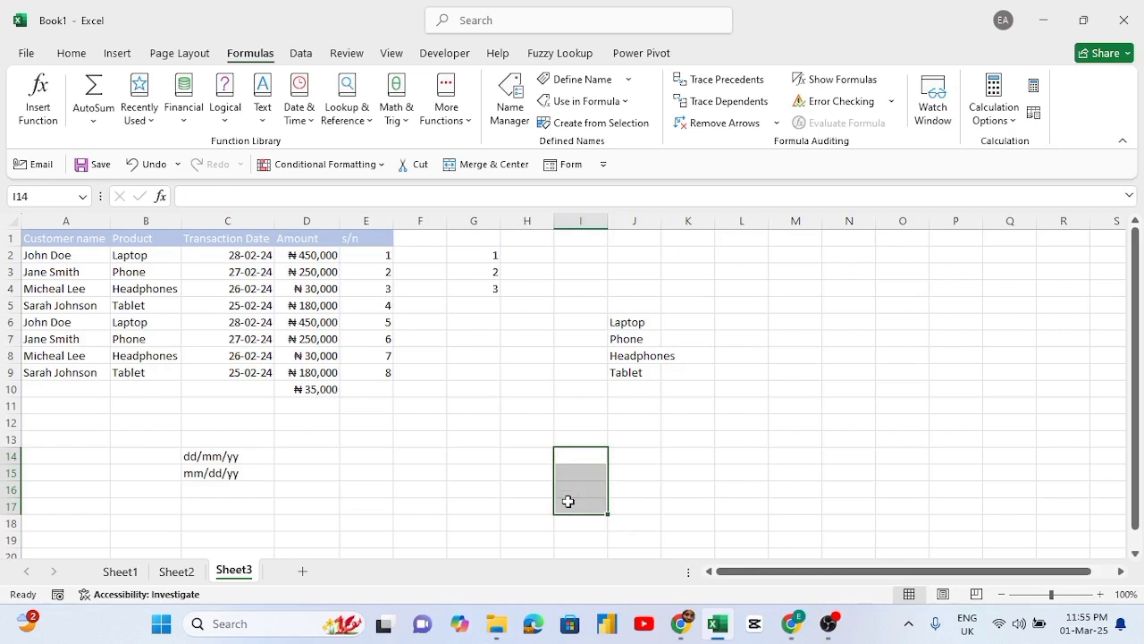
- Apply list data validation to the whole Product column, using =myproducts as the source
left_click(141, 222)
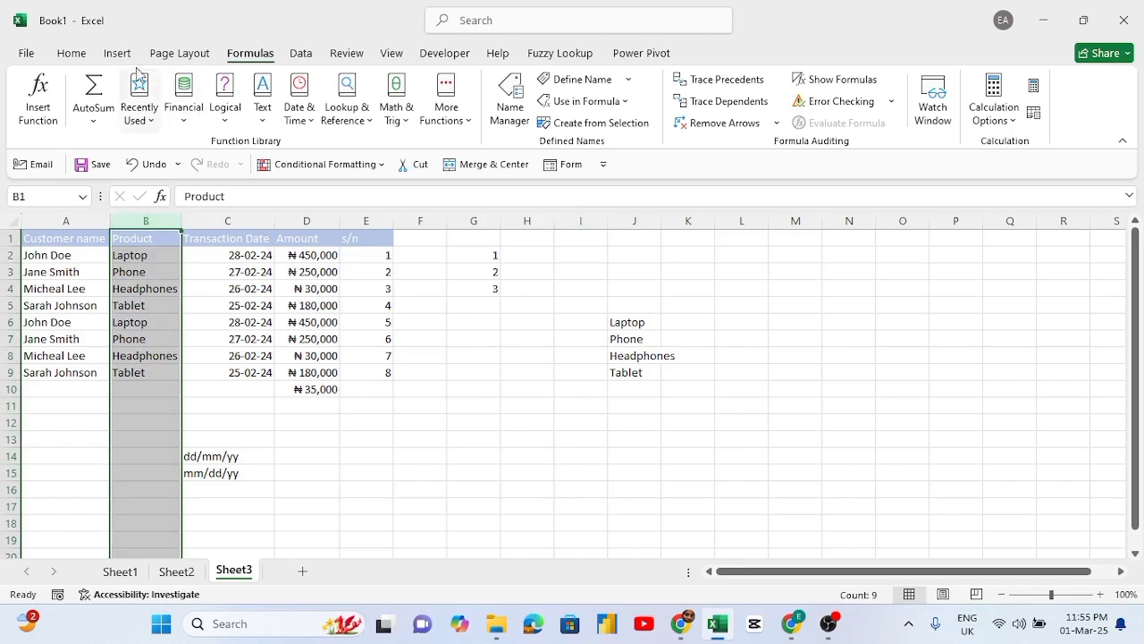
left_click(301, 55)
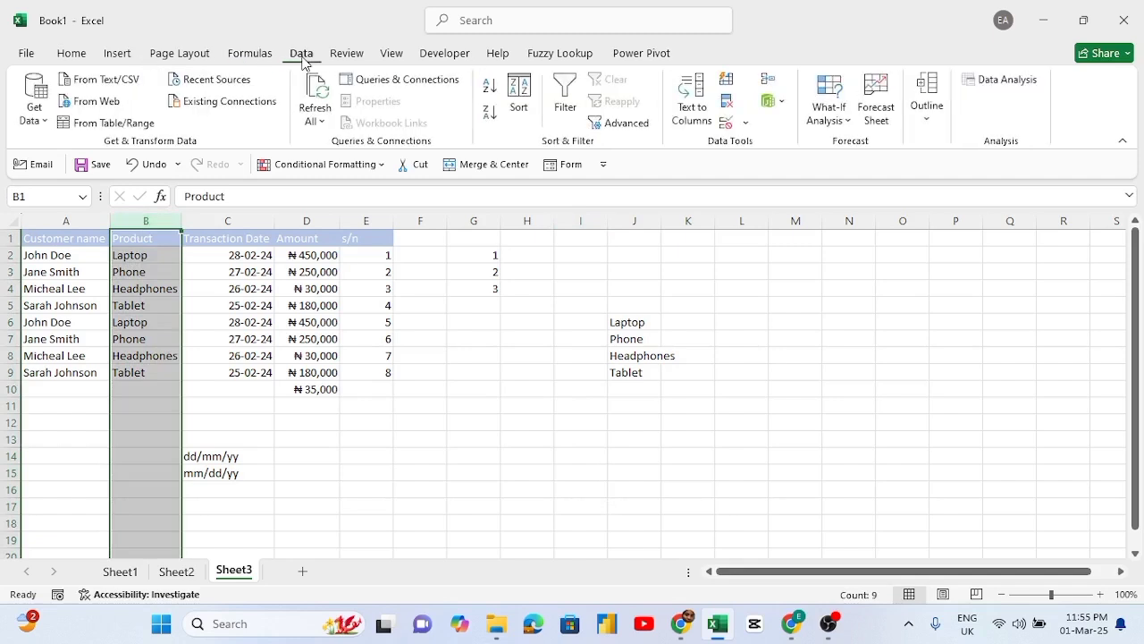
left_click(726, 122)
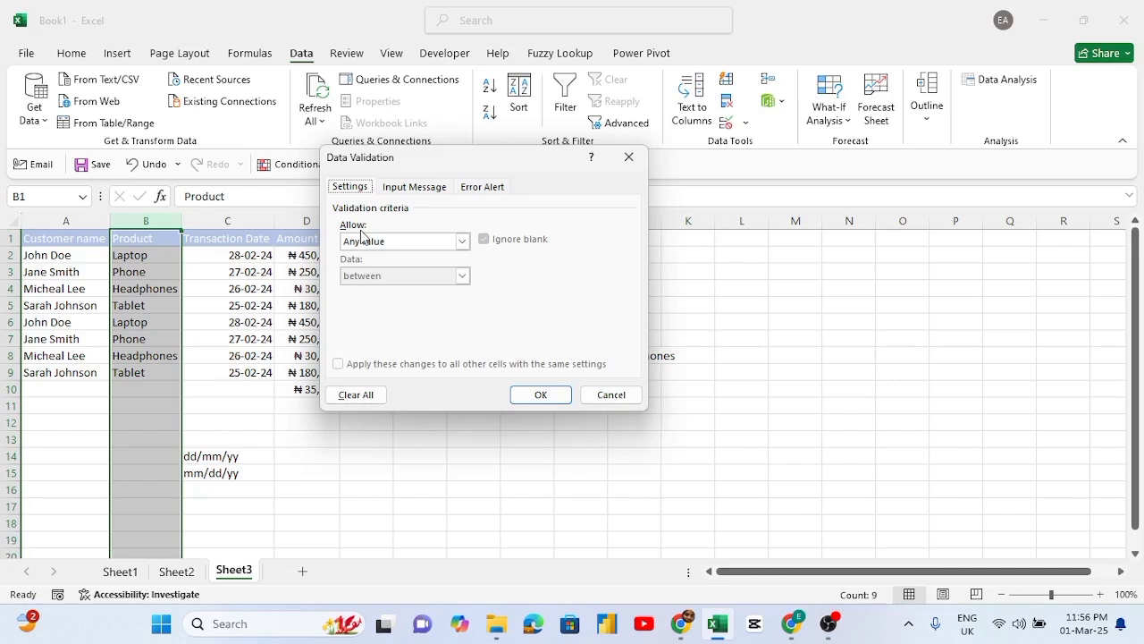
left_click(462, 243)
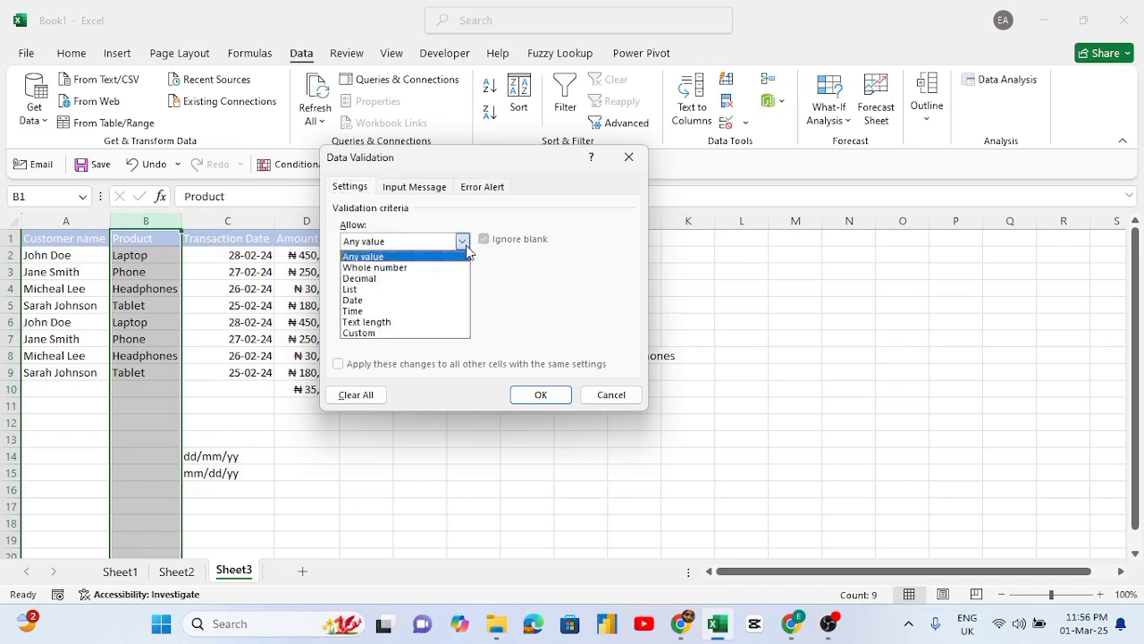
left_click(379, 290)
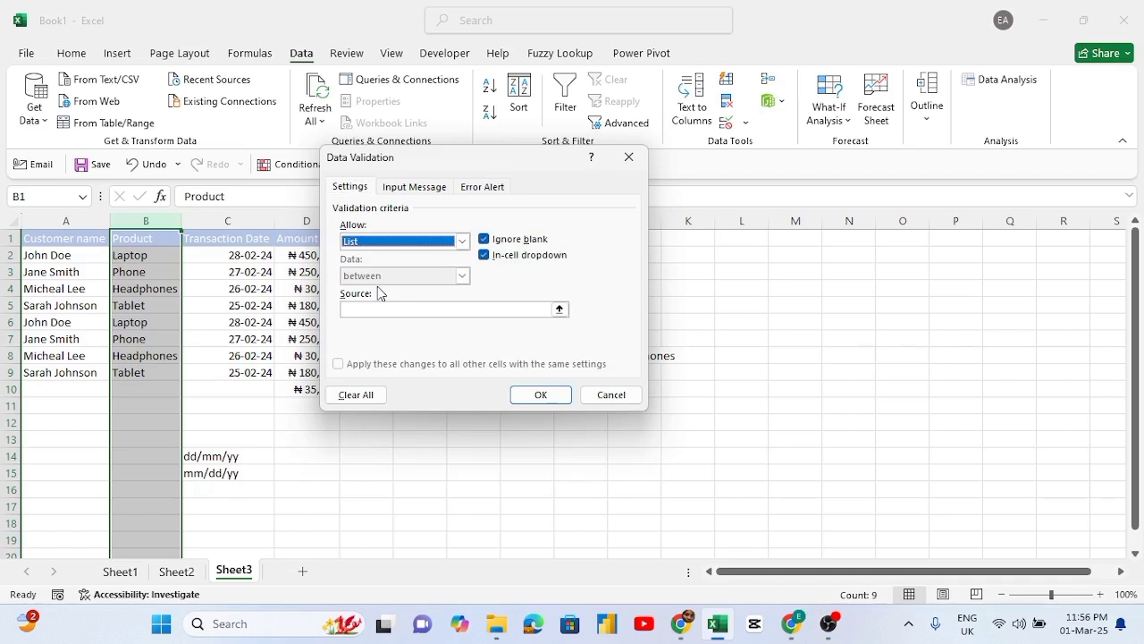
left_click(378, 309)
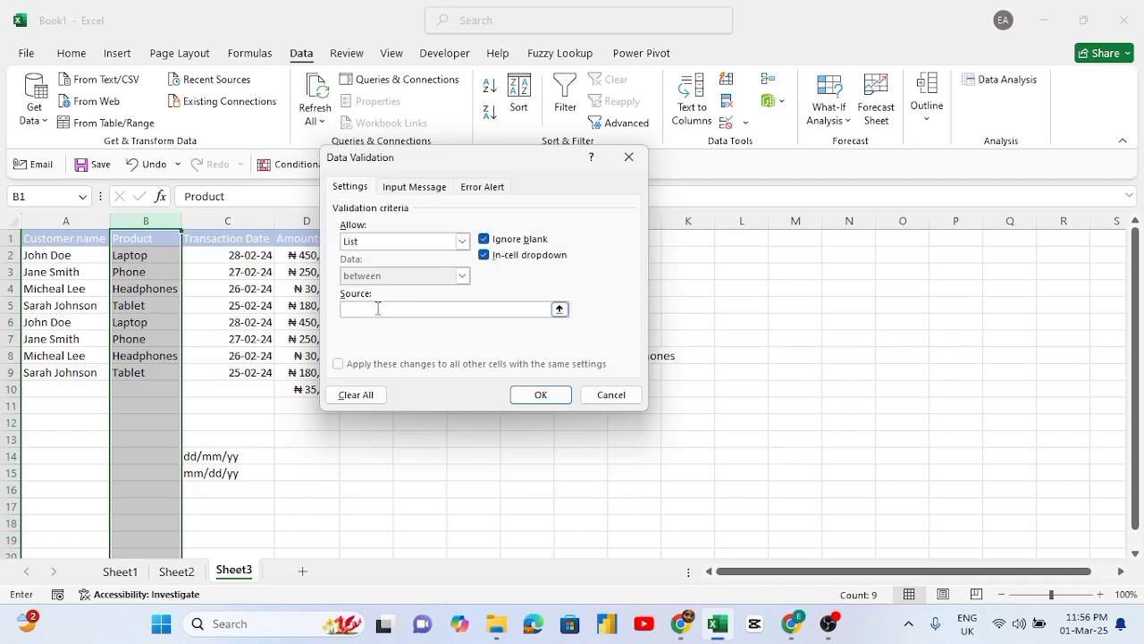
type("=myproducts")
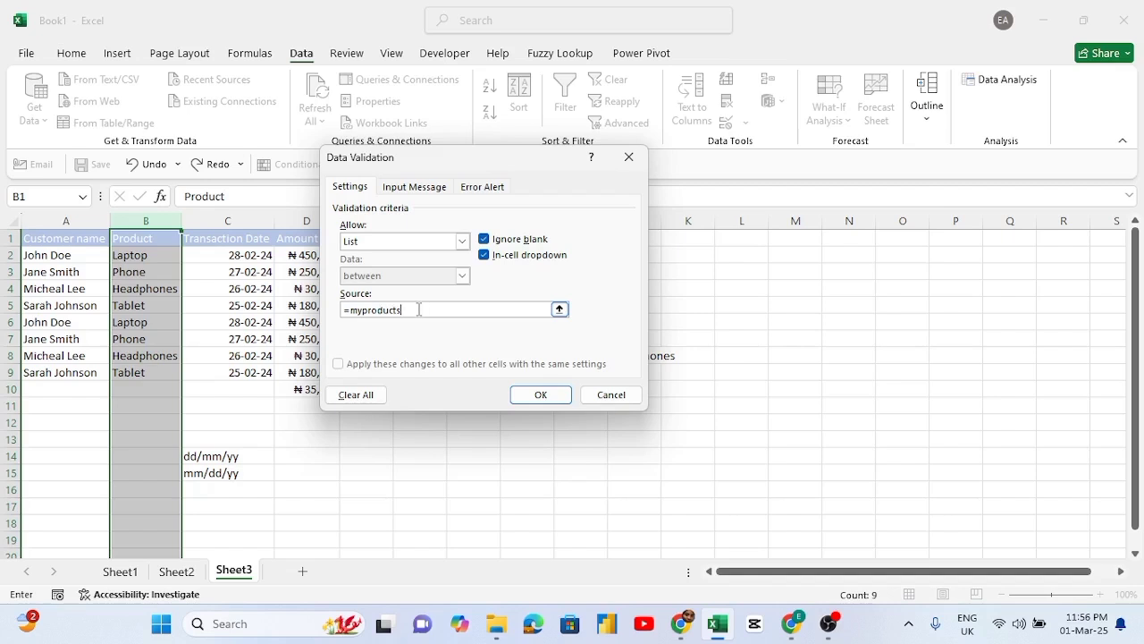
left_click(533, 395)
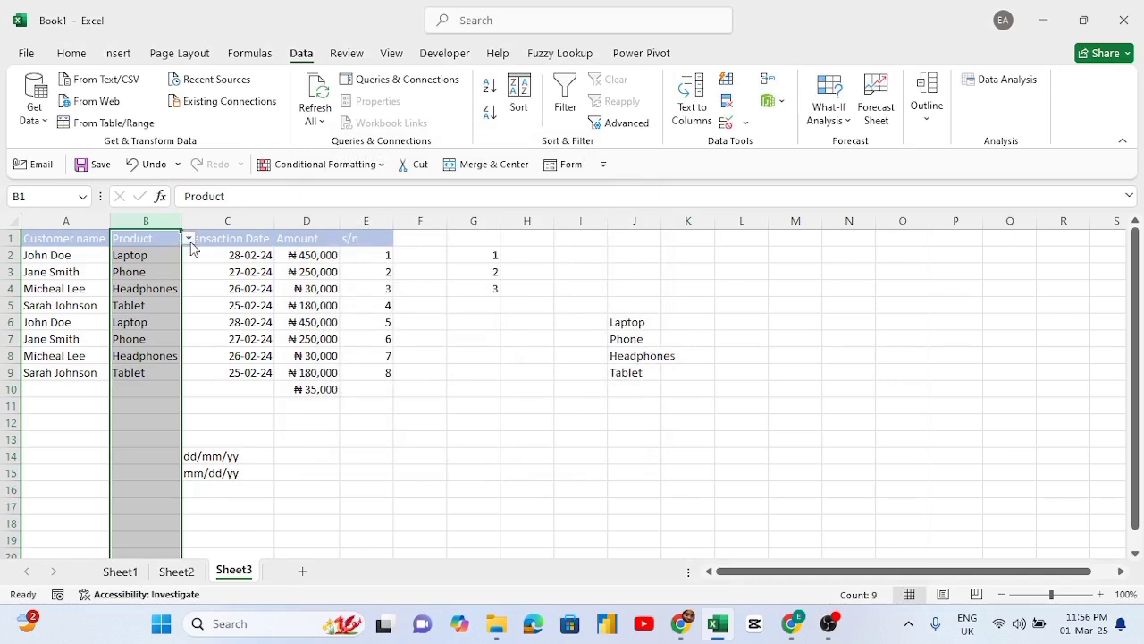
- Test the product dropdown by choosing Headphones for cell B10 and Tablet for cell B11
left_click(188, 240)
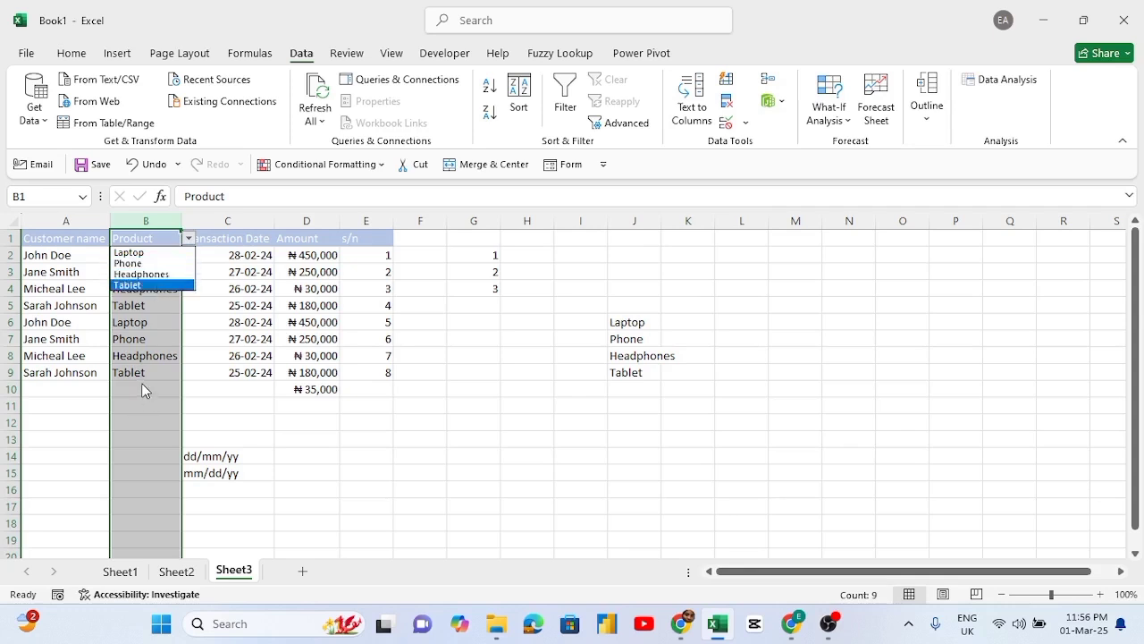
key("Escape")
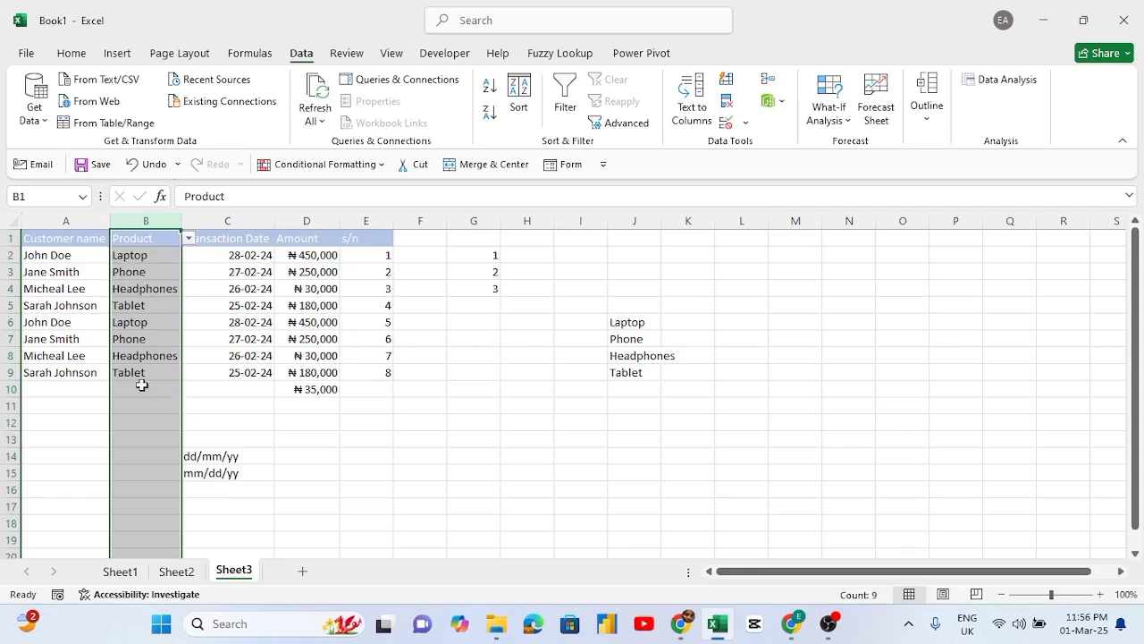
left_click(141, 384)
left_click(190, 393)
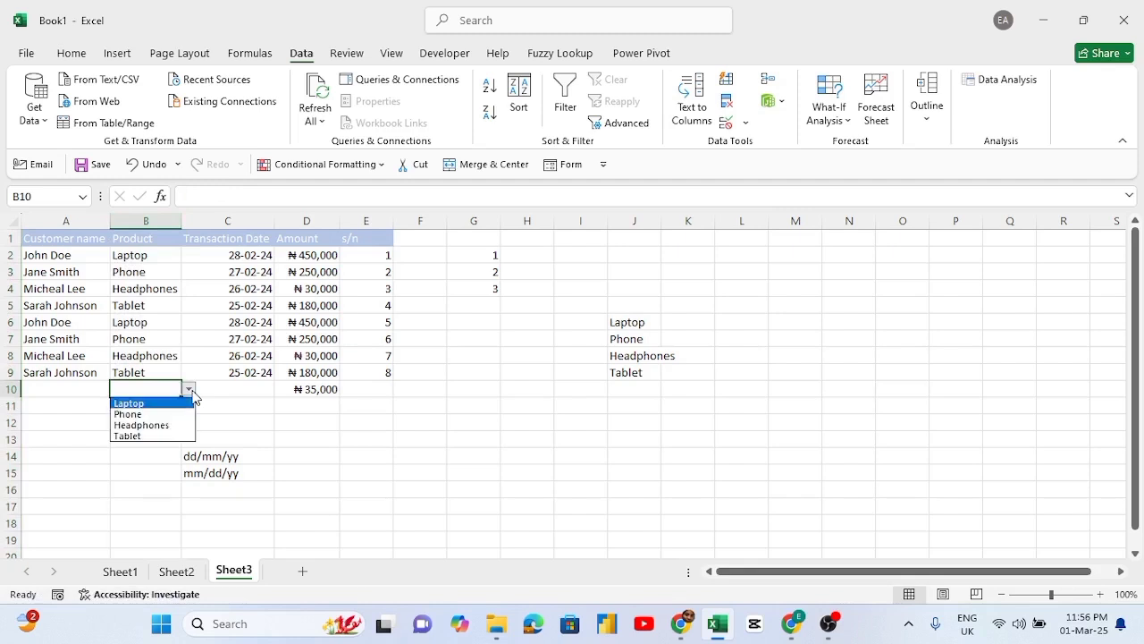
left_click(143, 424)
left_click(157, 419)
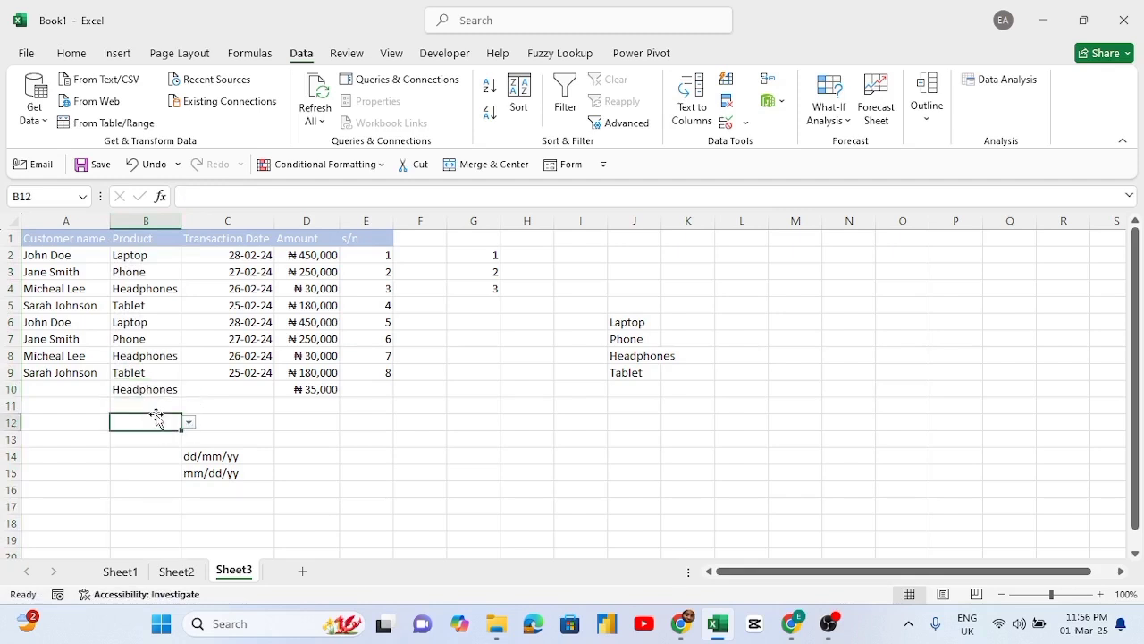
left_click(162, 404)
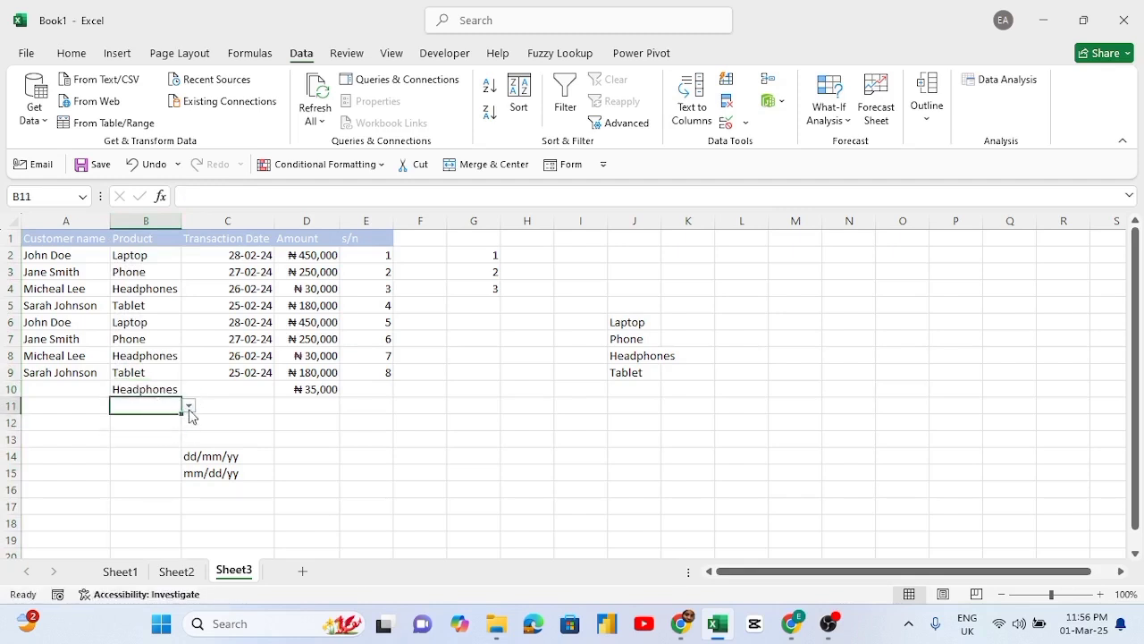
left_click(189, 408)
left_click(143, 448)
- Enter headphones manually in cell B12 to test a typed product against the list
left_click(141, 435)
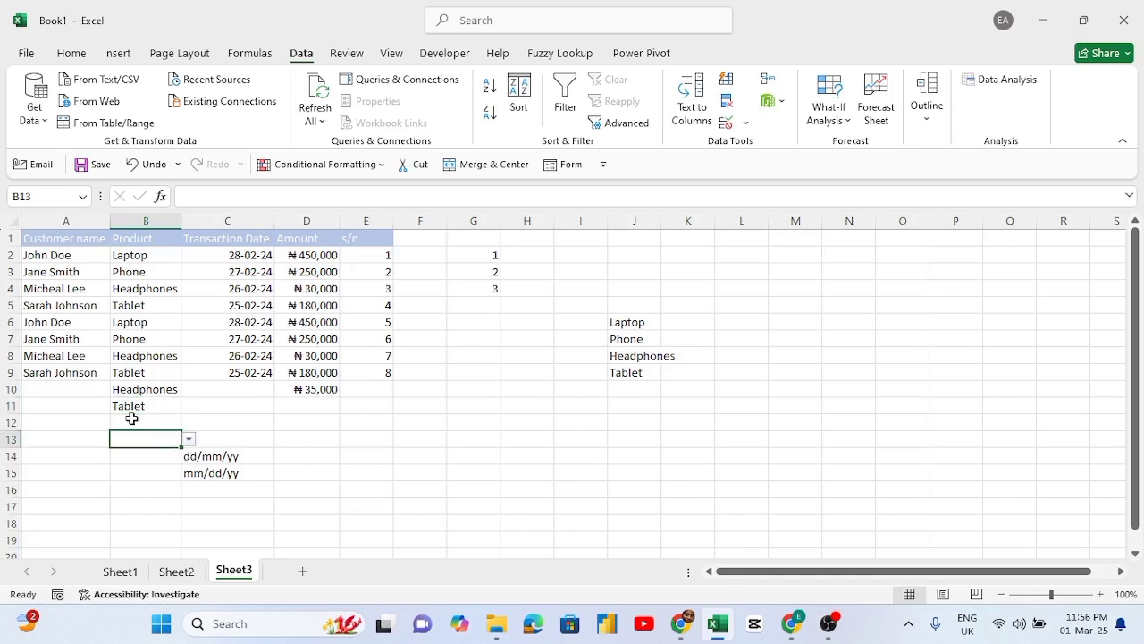
left_click(131, 419)
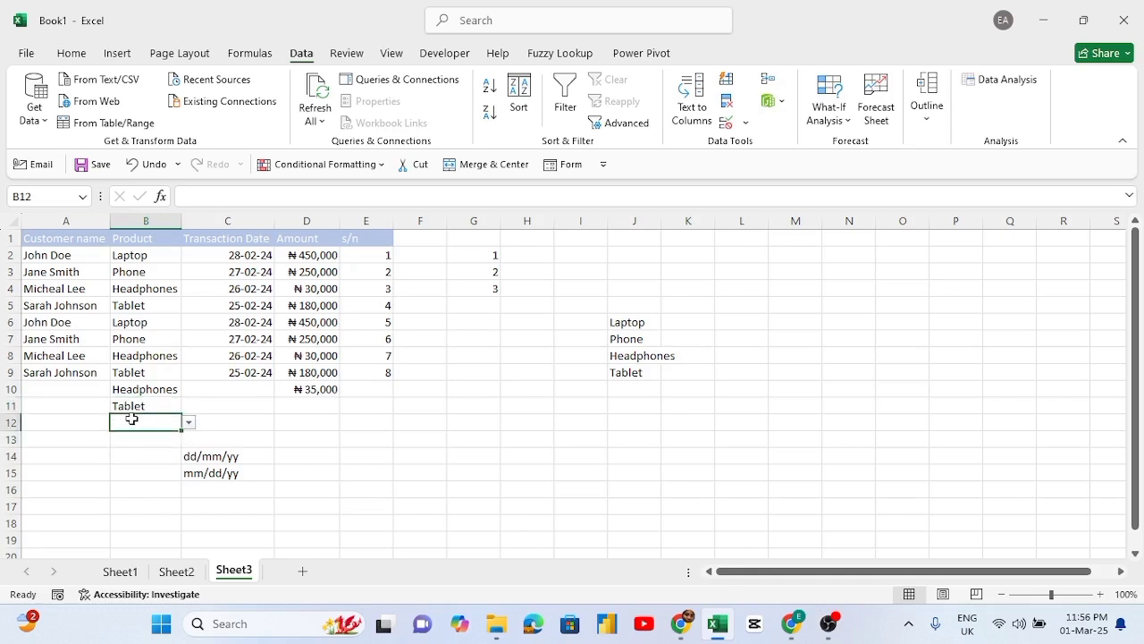
type("headphones")
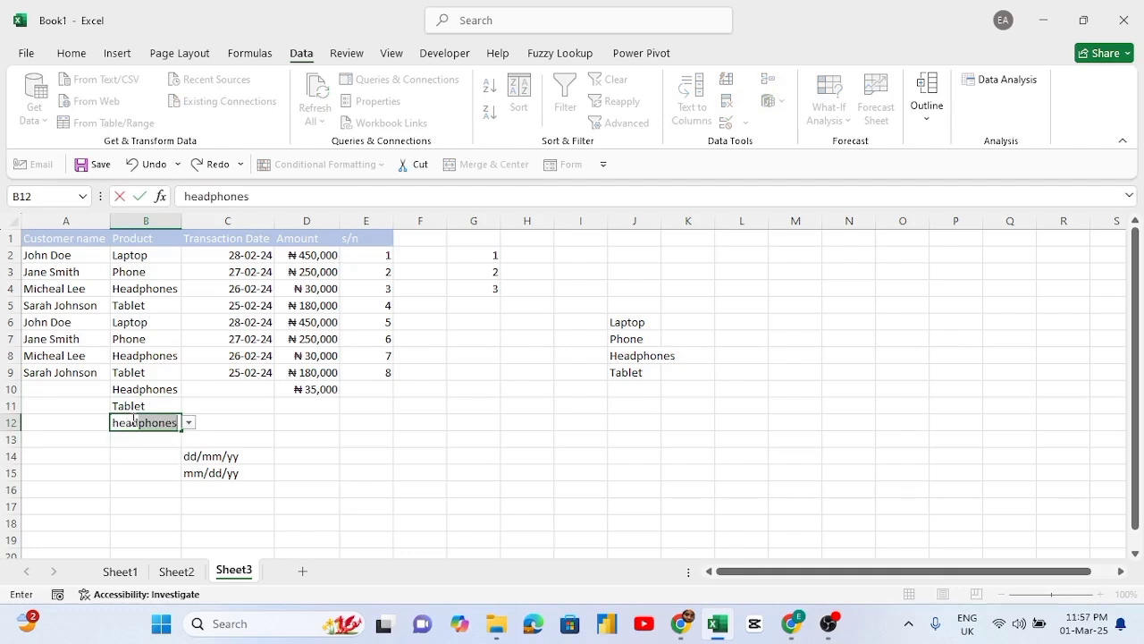
key("Tab")
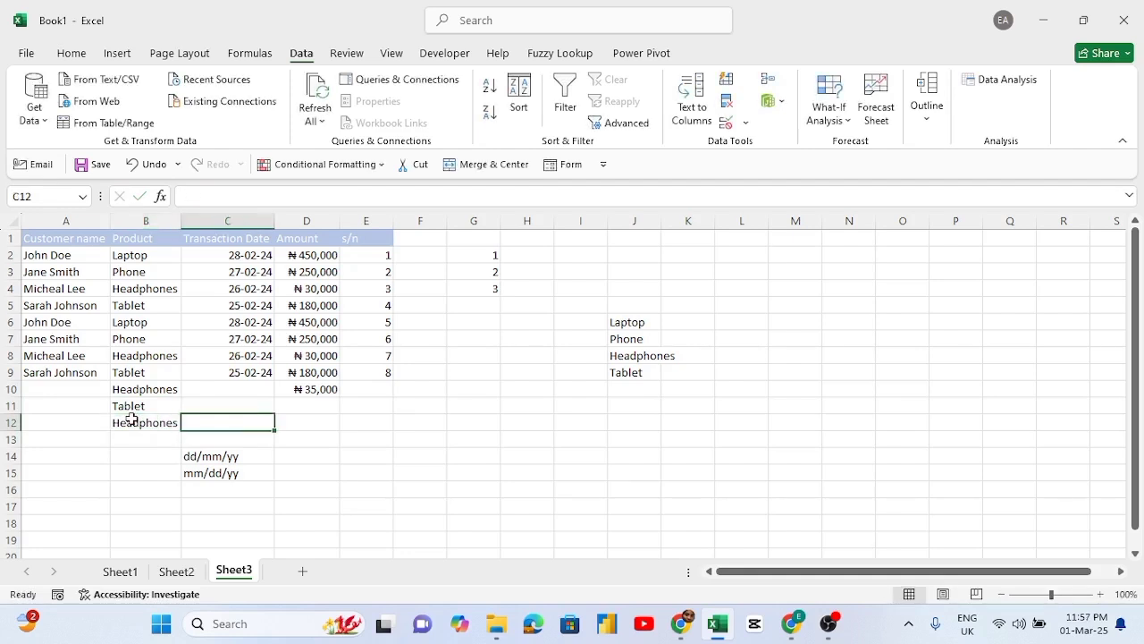
- Try to enter the unlisted product Airpods in cell B13, then cancel the entry
left_click(158, 442)
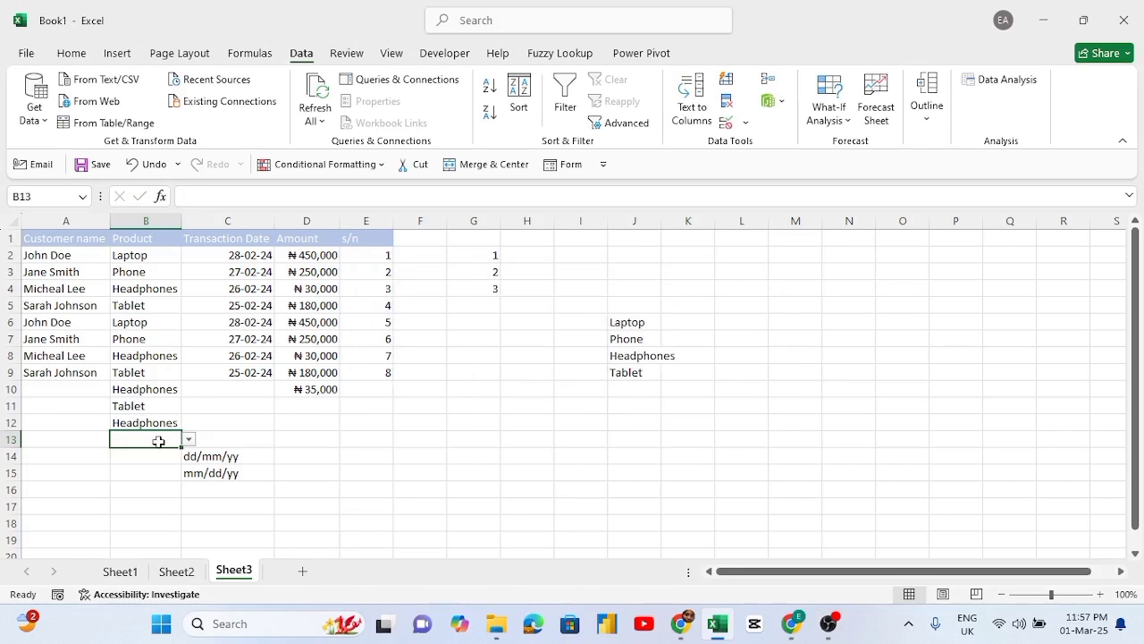
type("Air")
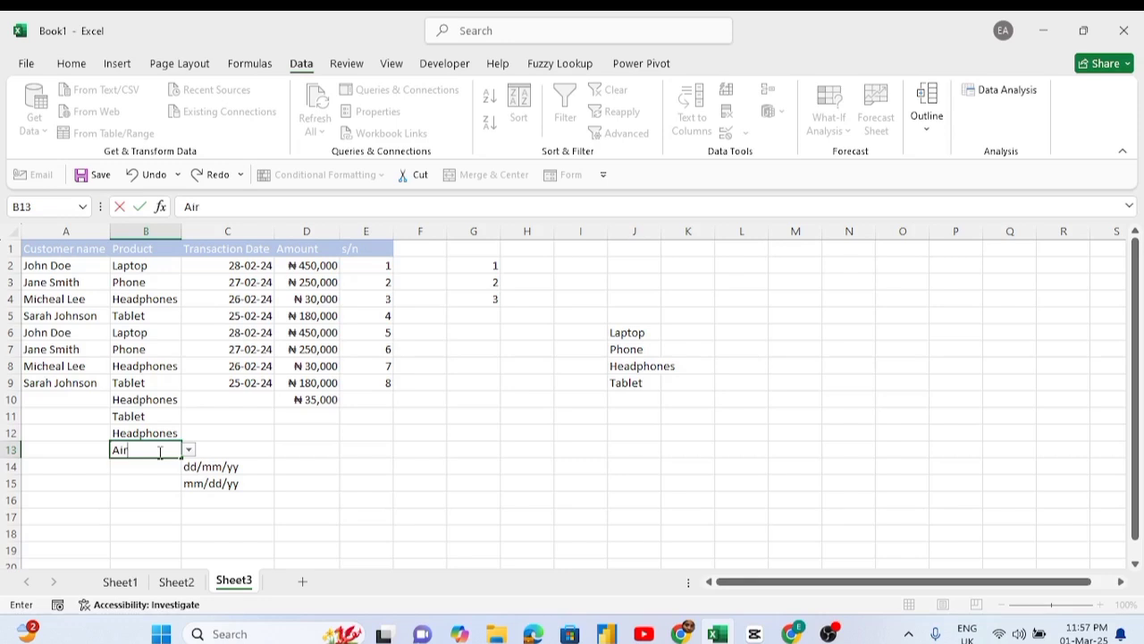
type("pods")
key("Return")
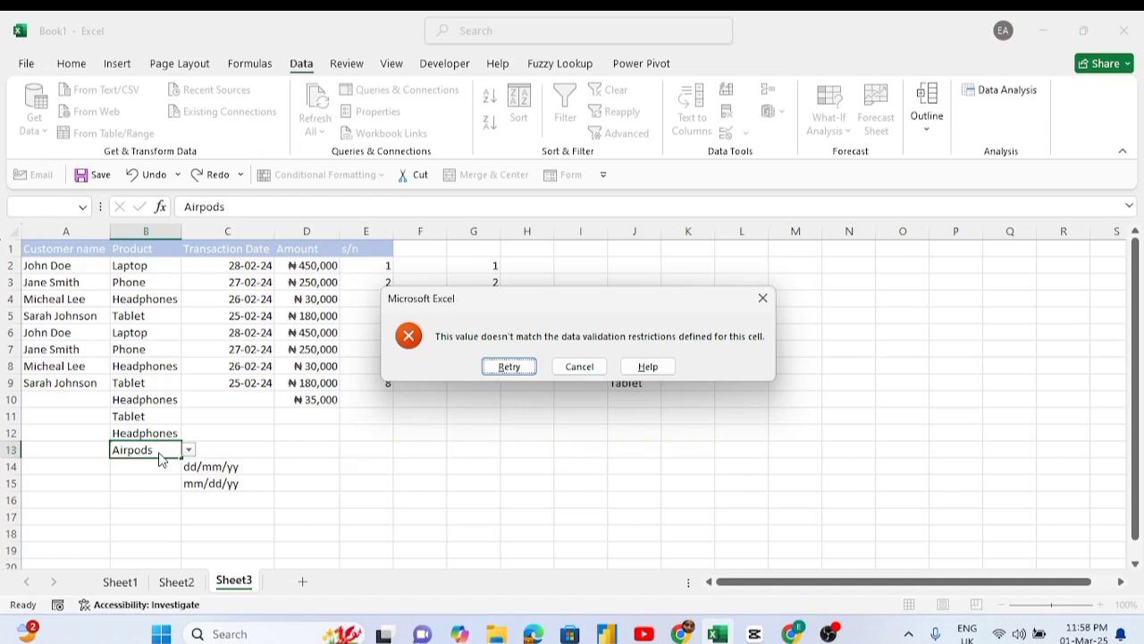
left_click(575, 368)
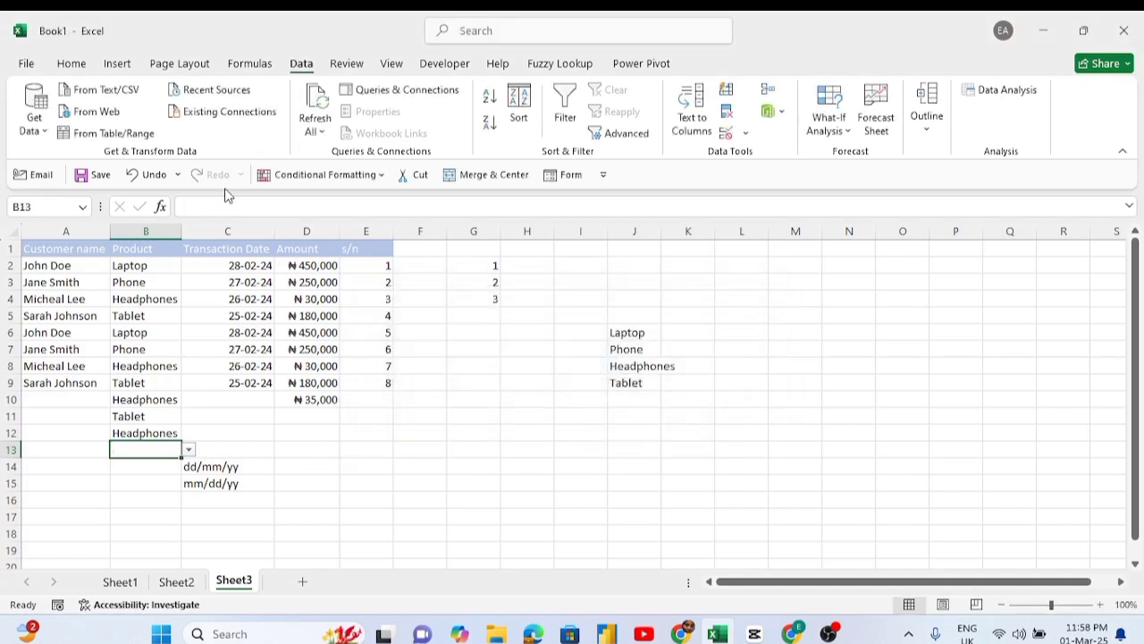
- Set the Product column's validation error message to "Enter a correct Product name"
left_click(135, 233)
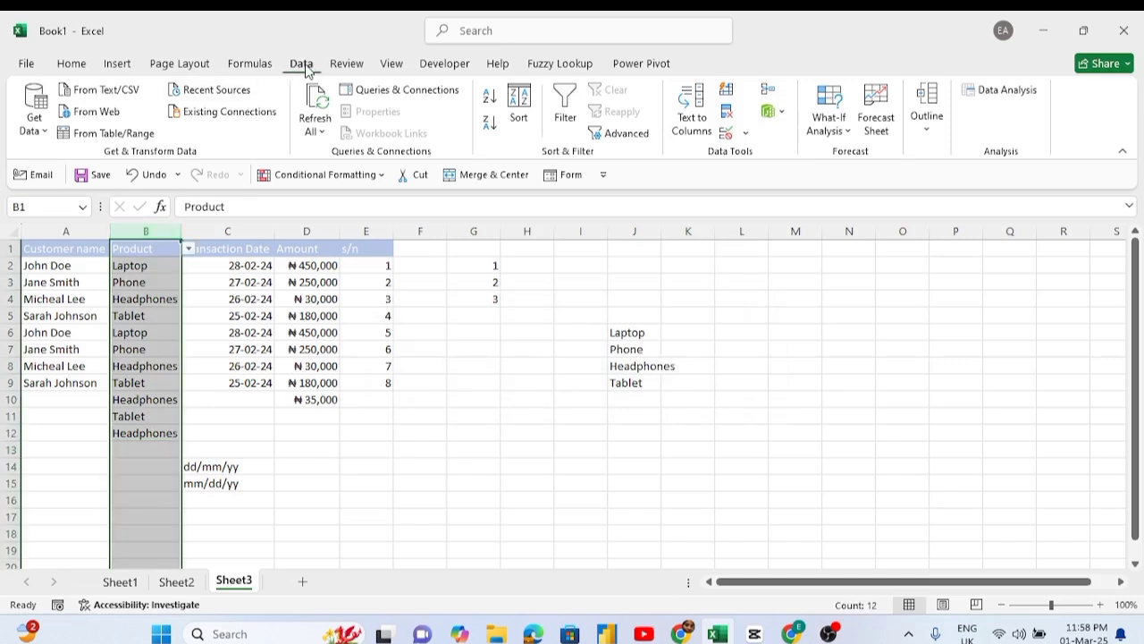
left_click(727, 134)
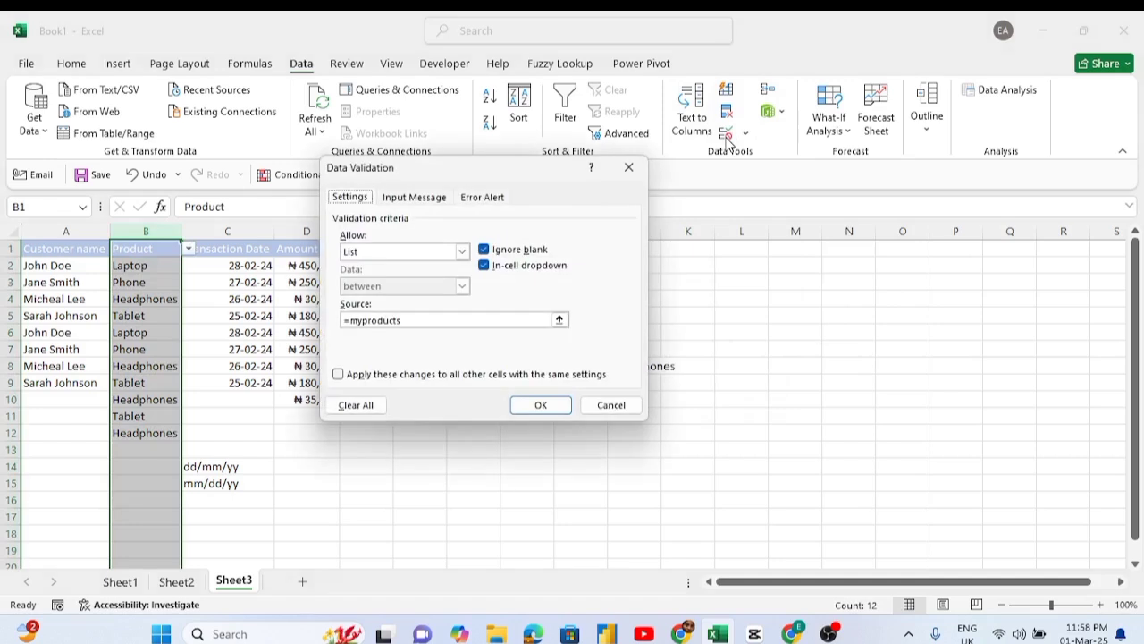
left_click(484, 199)
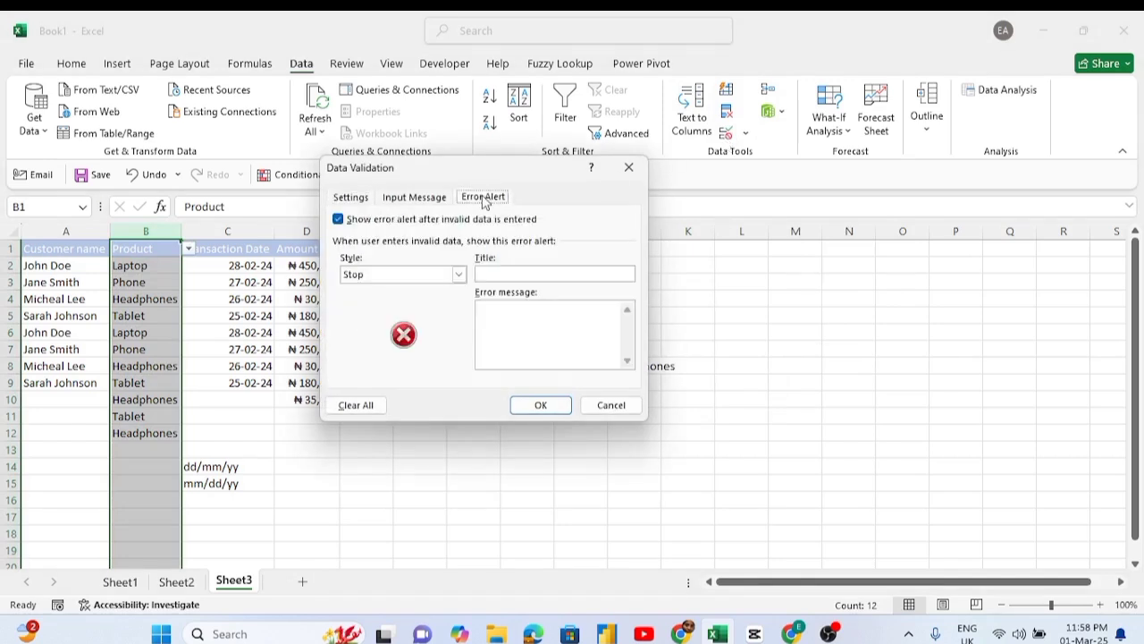
left_click(500, 310)
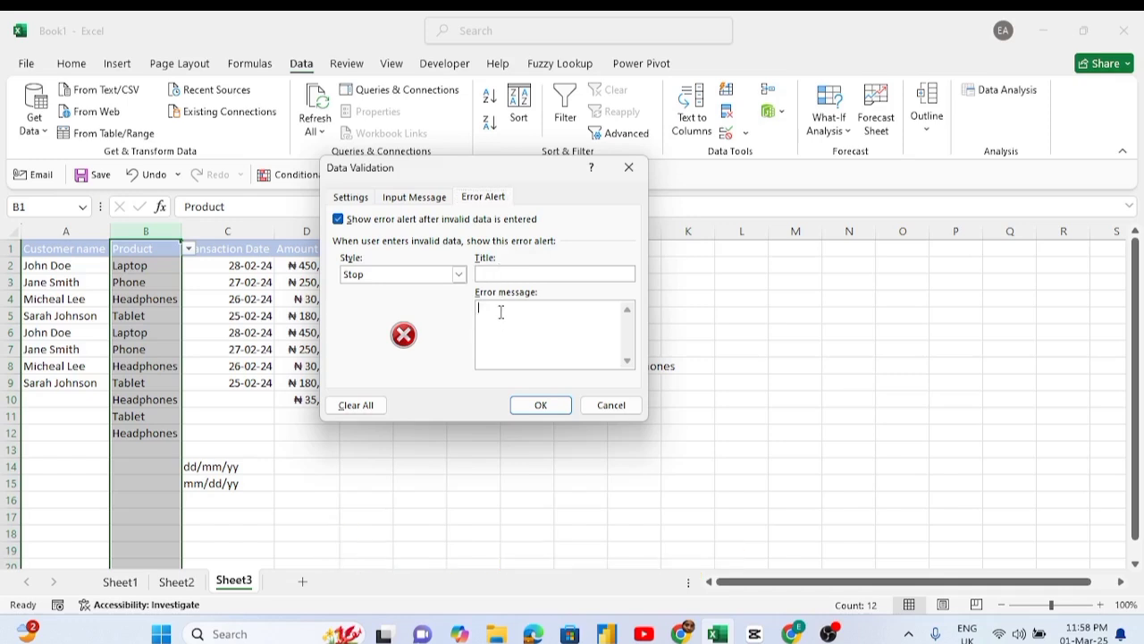
type("Enter a correct Product name")
left_click(537, 404)
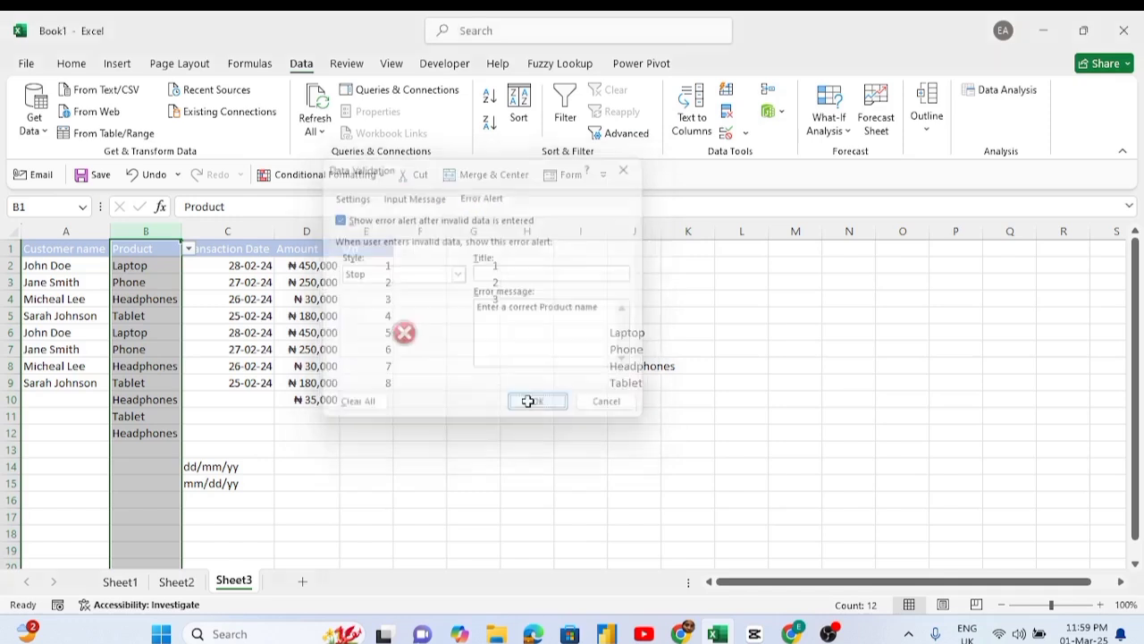
- Try Airpods again in cell B13 to test the custom error alert, and cancel the entry
left_click(131, 448)
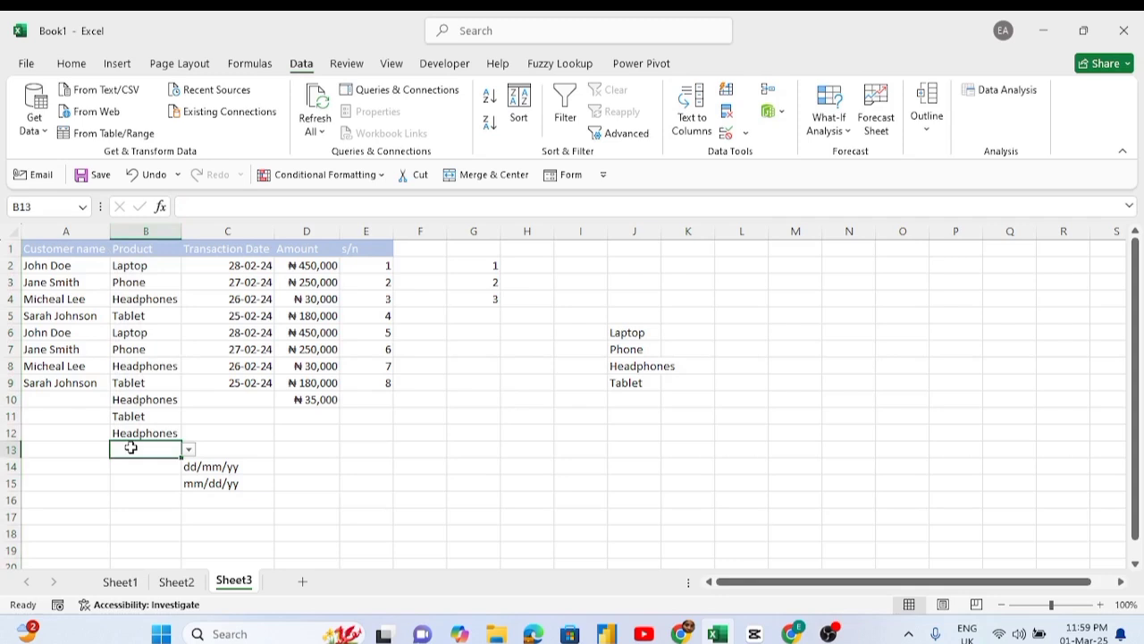
type("Airpods")
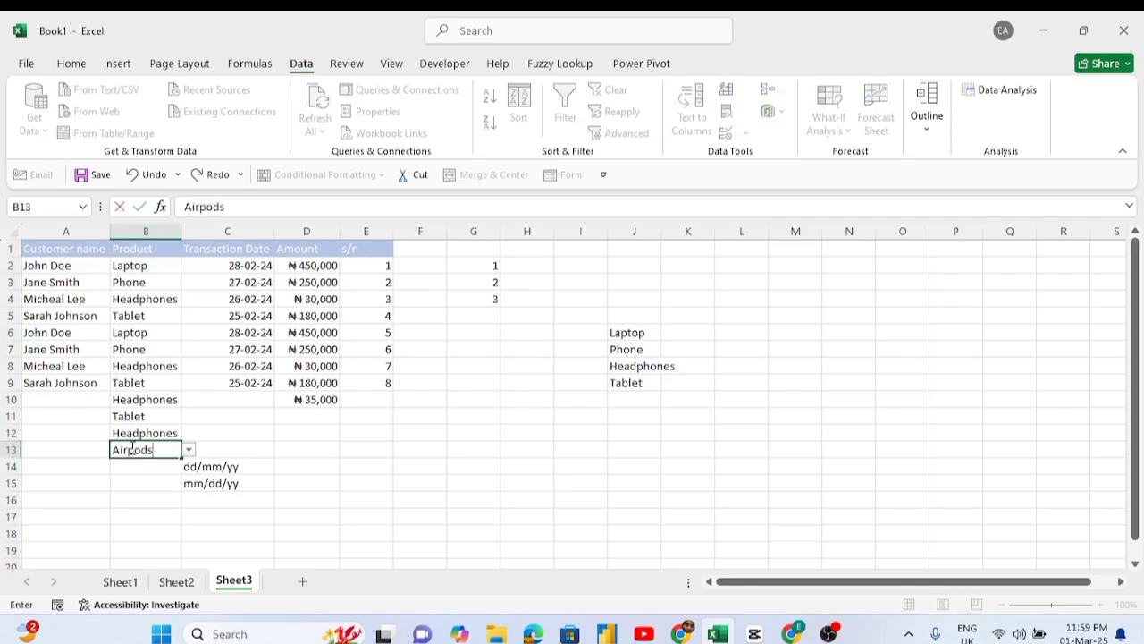
key("Return")
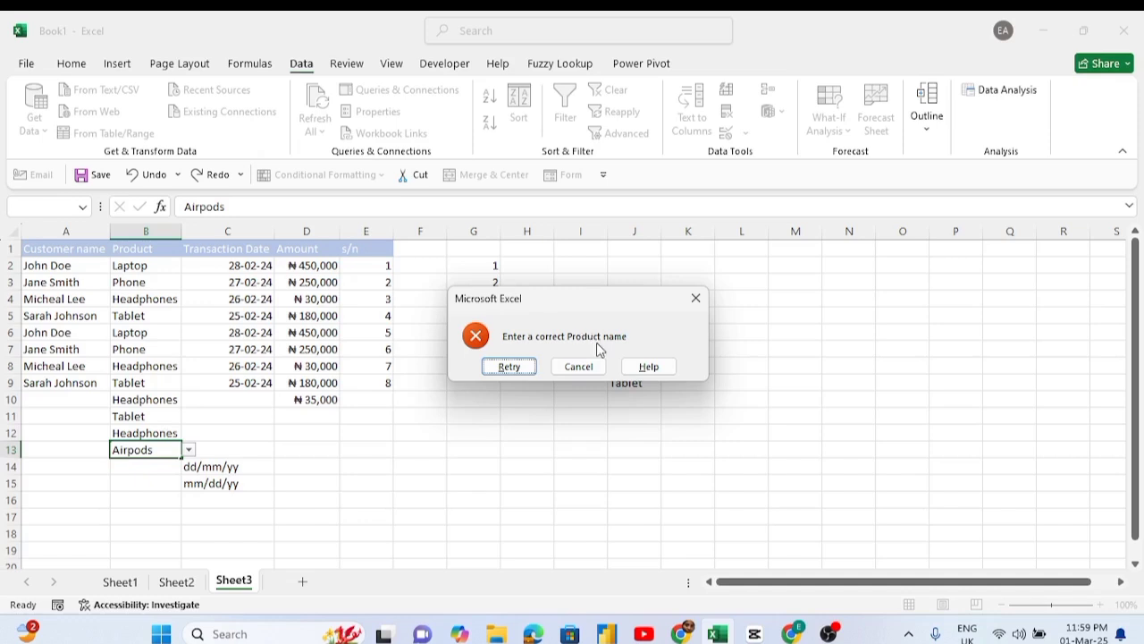
left_click(577, 366)
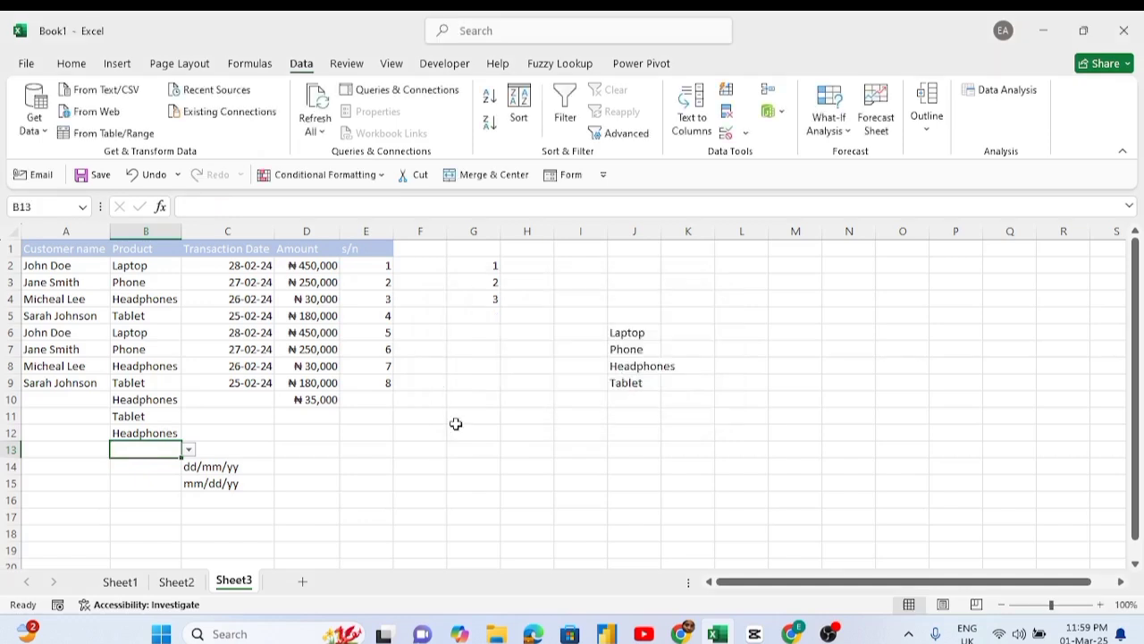
- Delete the helper data outside the table: the date formats in C14:C15, numbers in G2:G4 and product list in J6:J9
left_click_drag(192, 462, 224, 479)
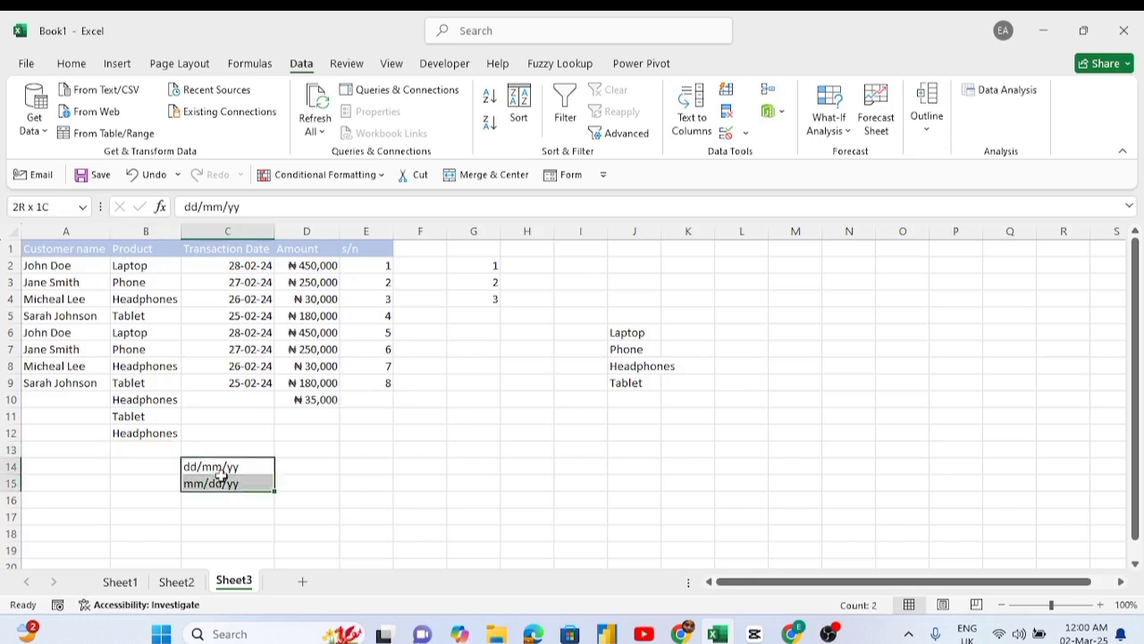
key("Delete")
left_click_drag(496, 266, 493, 286)
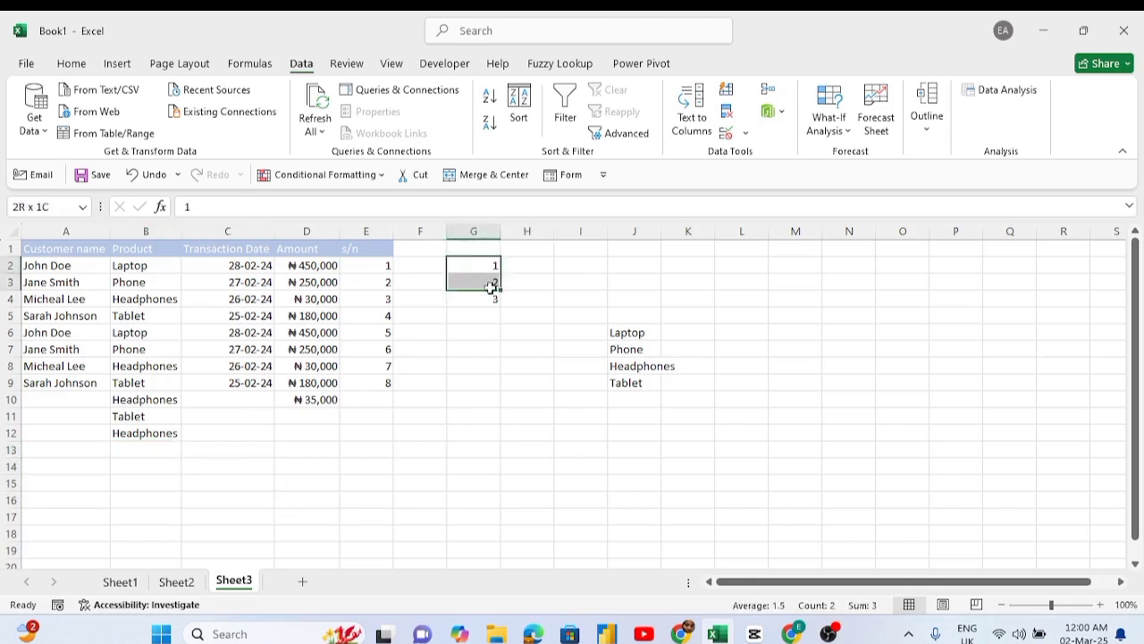
key("Delete")
left_click_drag(618, 333, 636, 381)
key("Delete")
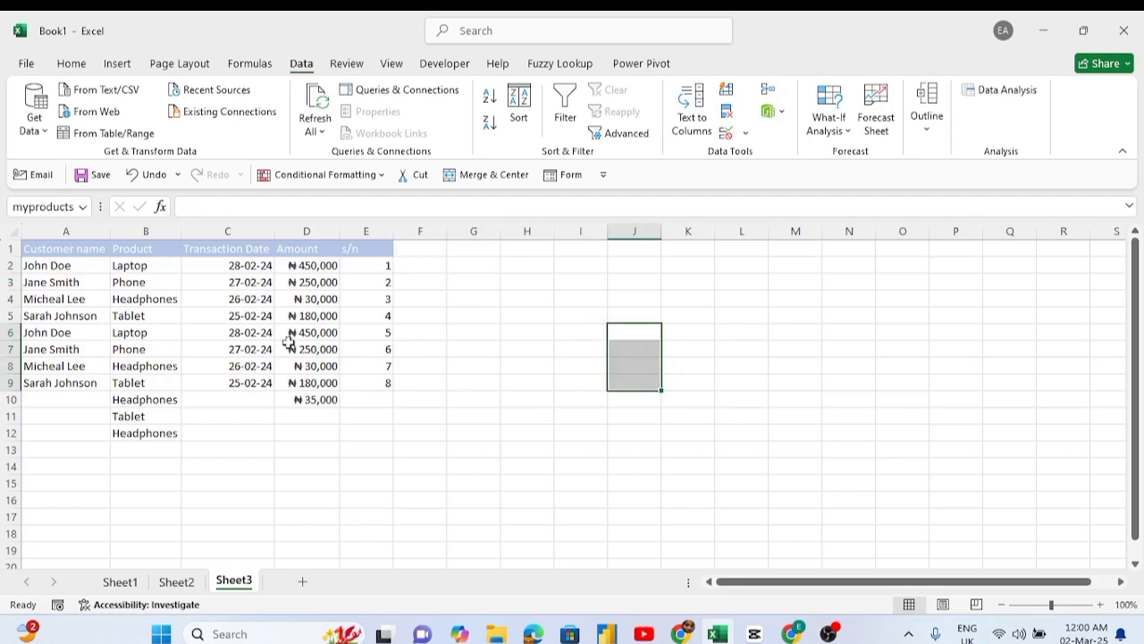
- Clear the test entries below the table from A10:F12
left_click_drag(53, 399, 440, 444)
key("Delete")
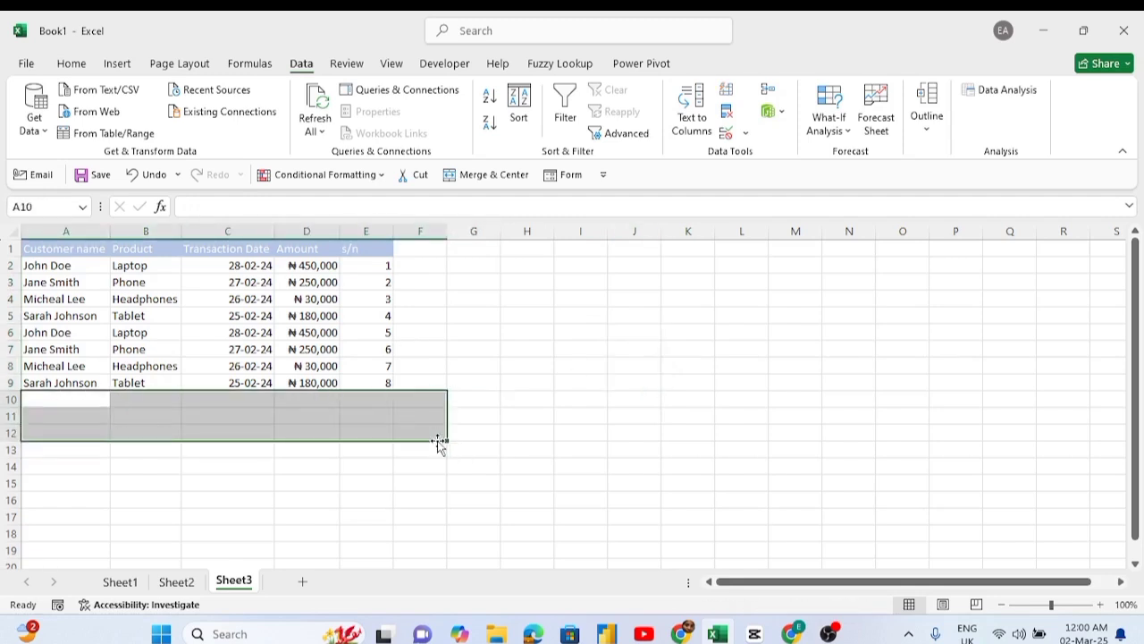
left_click(280, 490)
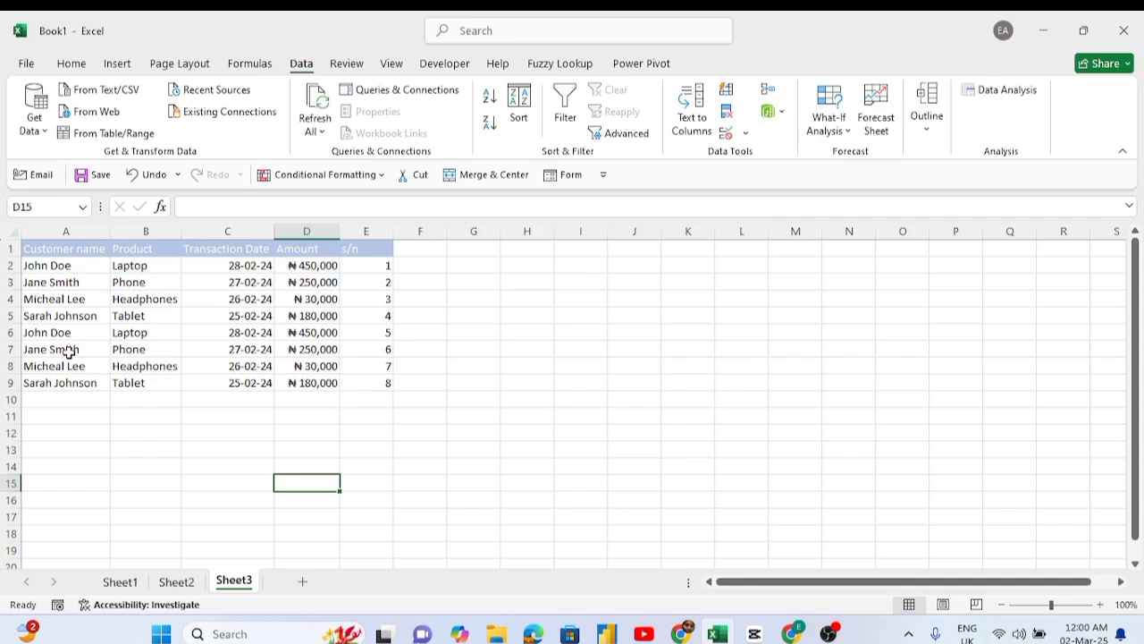
- Save the workbook in the Documents folder on this PC under the file name "Data entry and formatting"
key("ctrl+s")
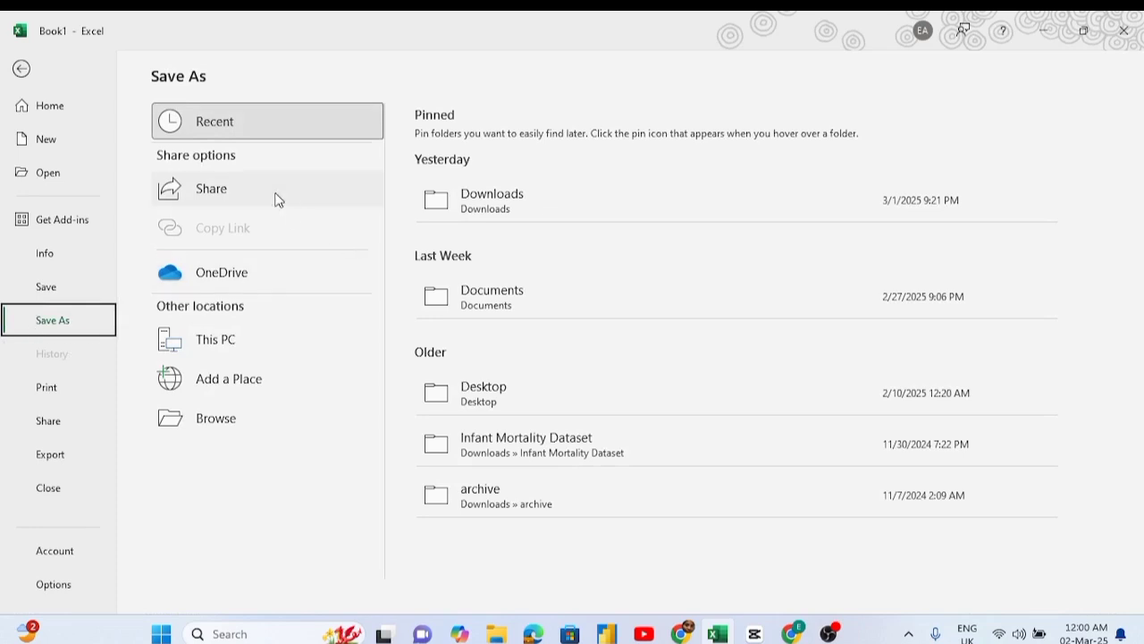
left_click(219, 348)
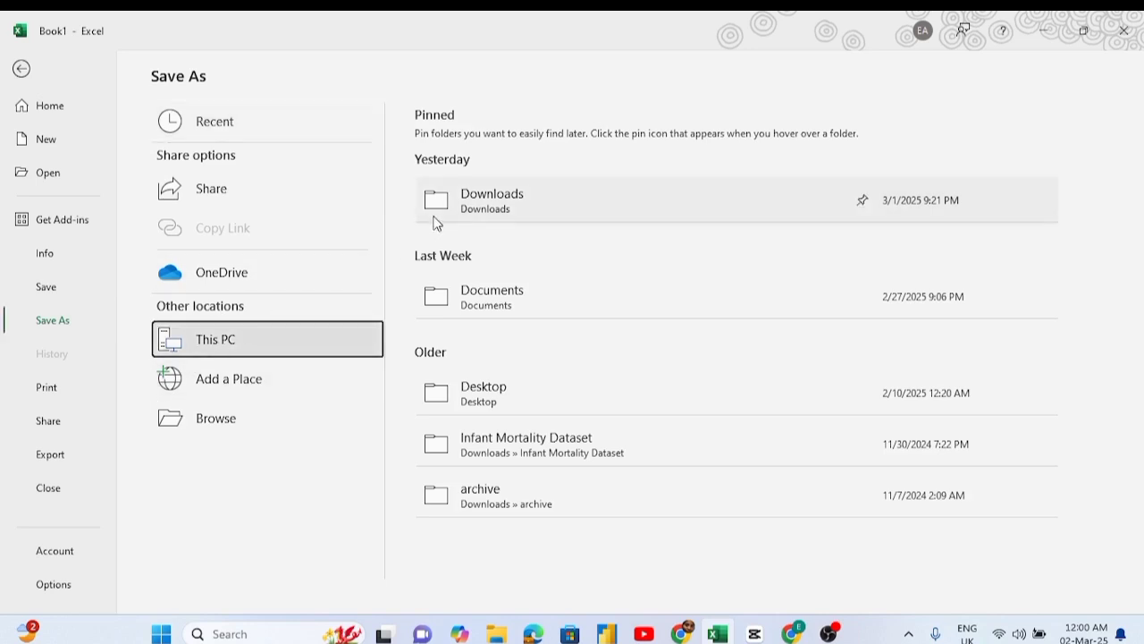
left_click(481, 301)
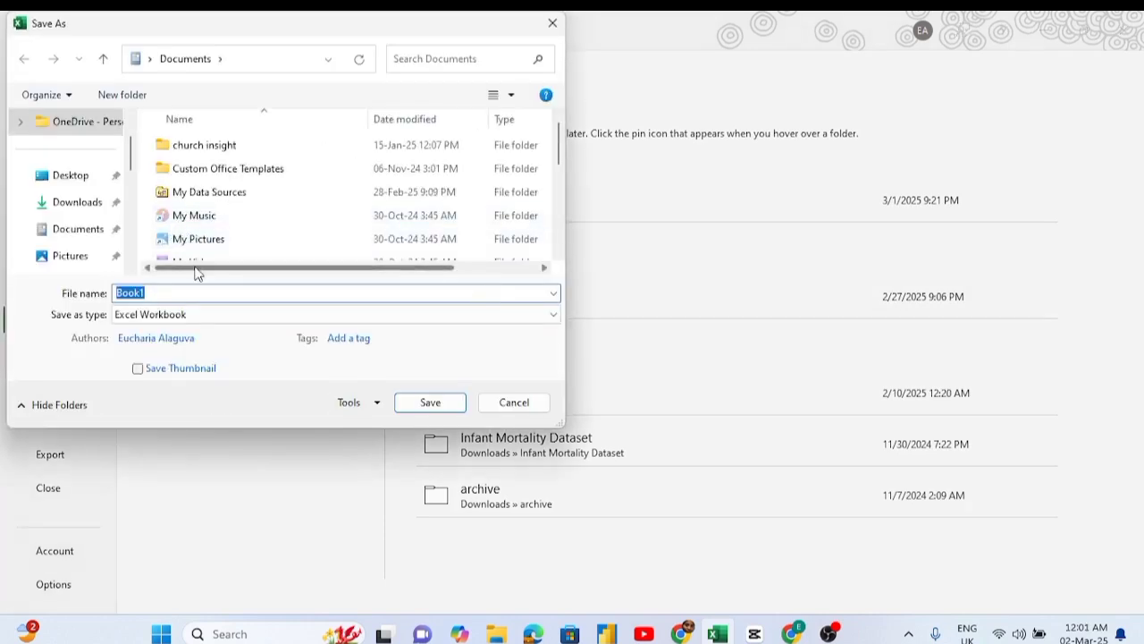
key("BackSpace")
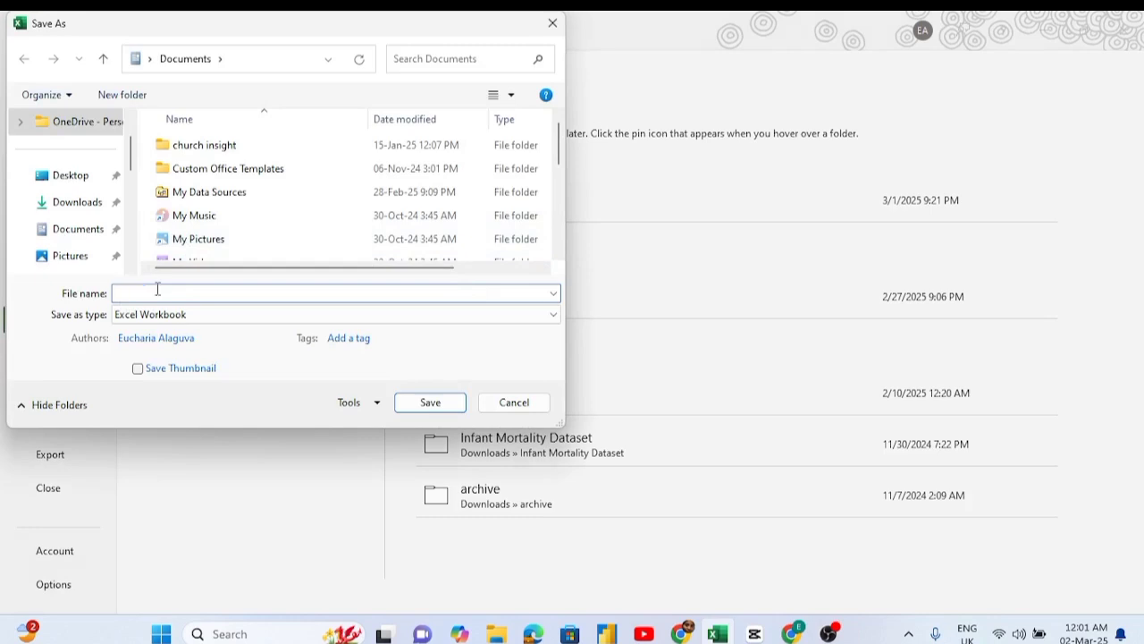
type("Data entry and formatting")
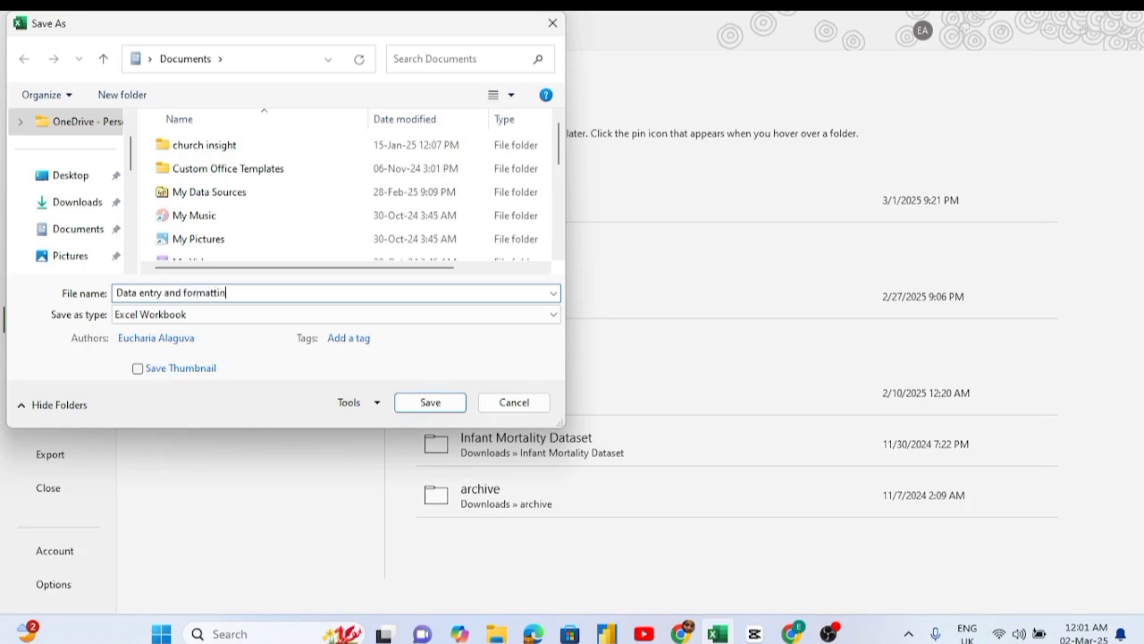
left_click(416, 405)
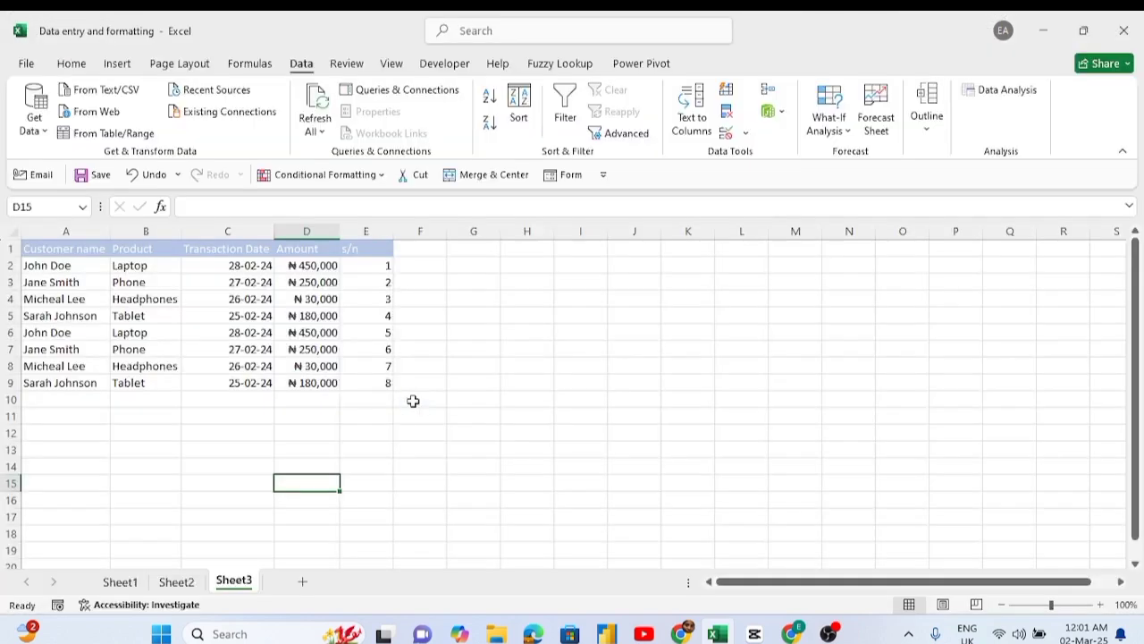